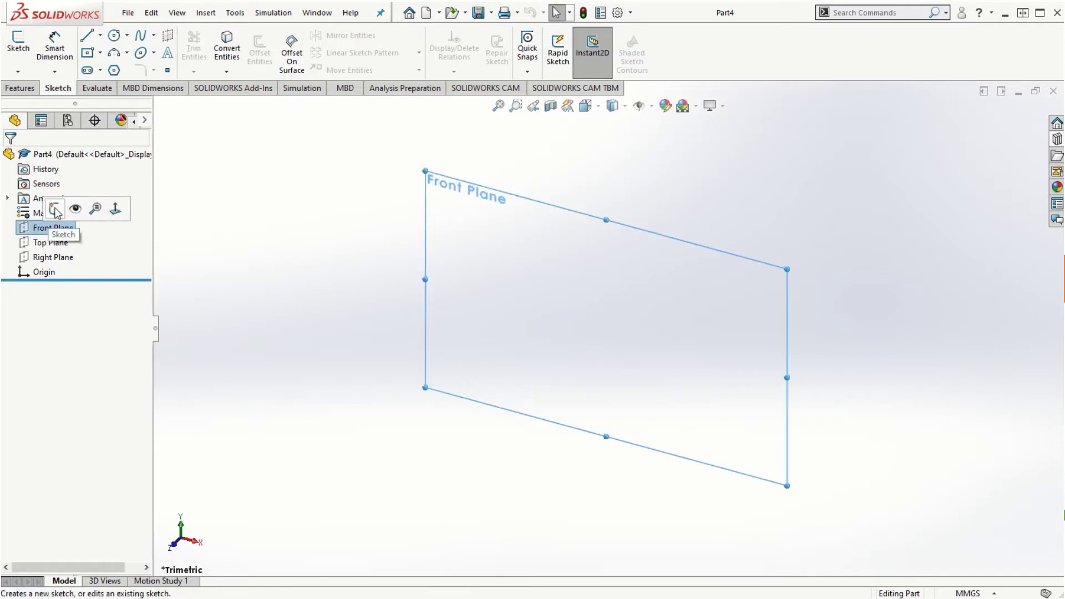
Step: Start a new sketch on the Front Plane
left_click(54, 210)
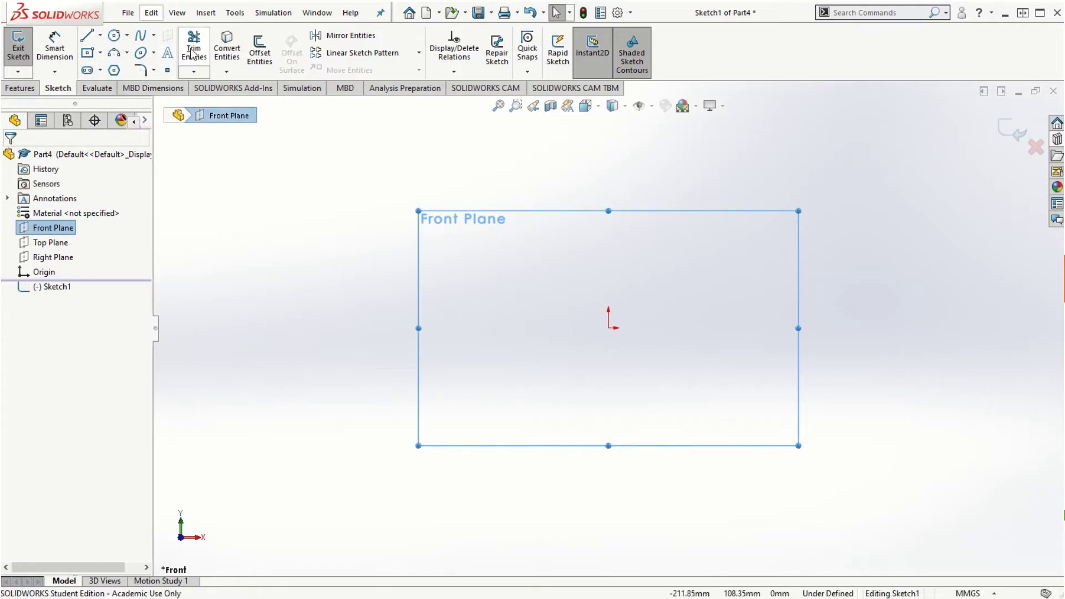
Step: Examine the available sketch entities and their variants, including lines, circles, rectangles, slots, arcs, ellipses and fillets
left_click(100, 38)
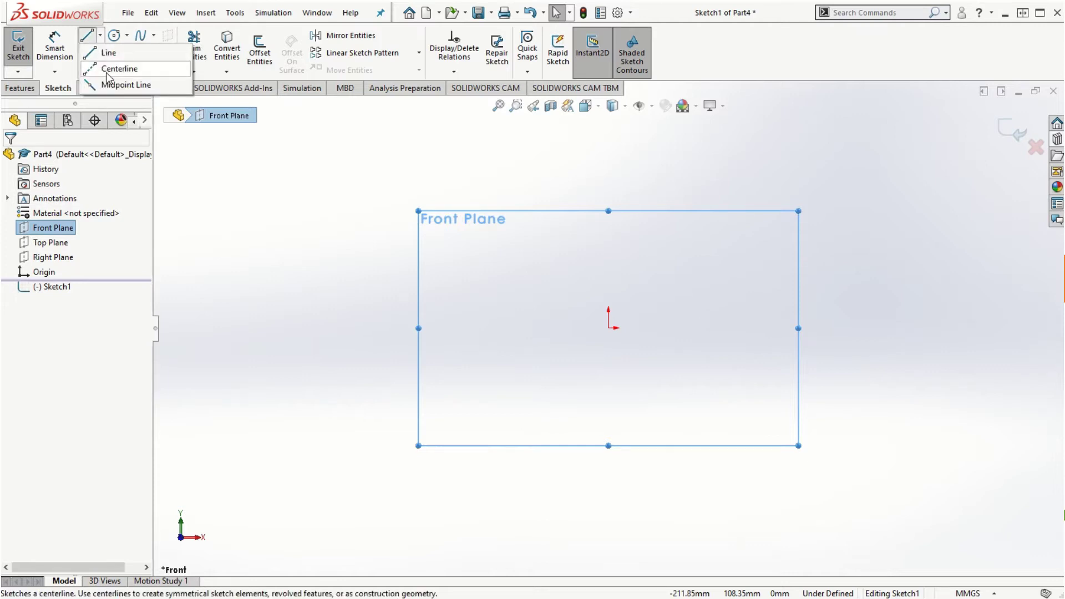
left_click(127, 36)
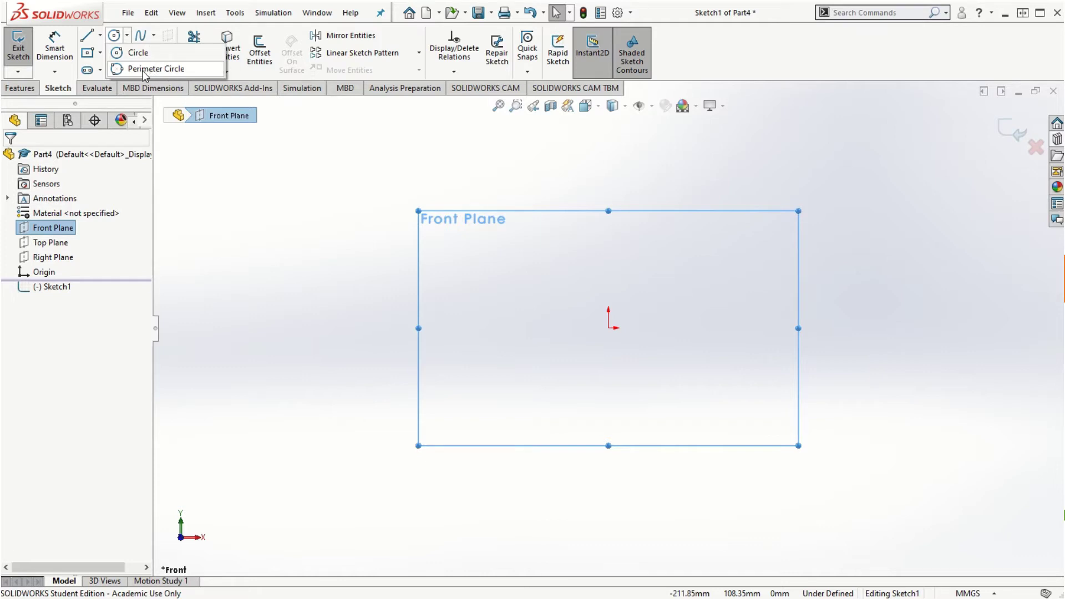
left_click(100, 54)
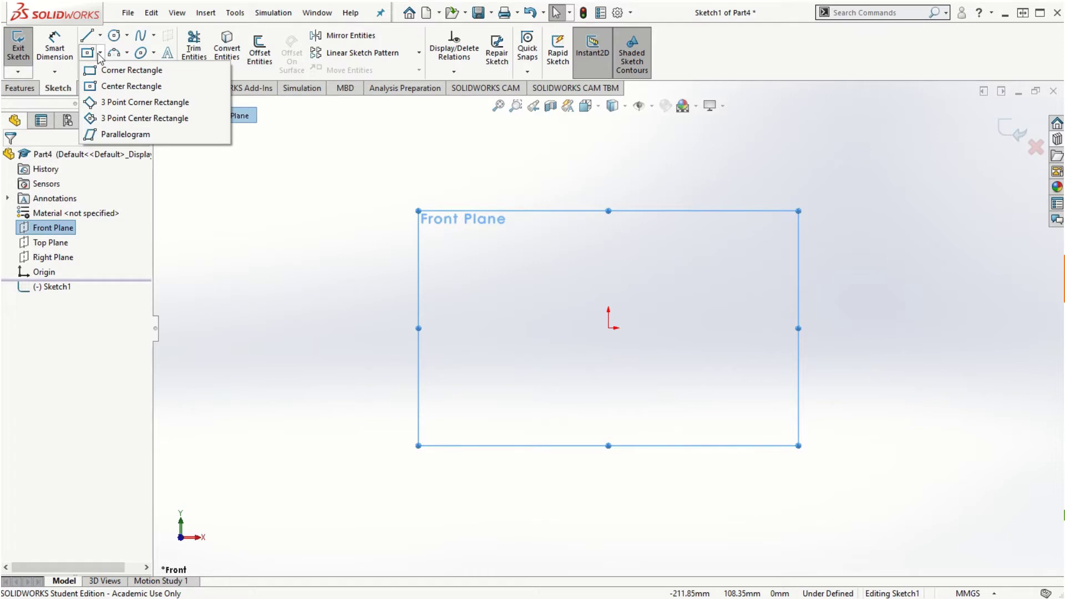
left_click(207, 171)
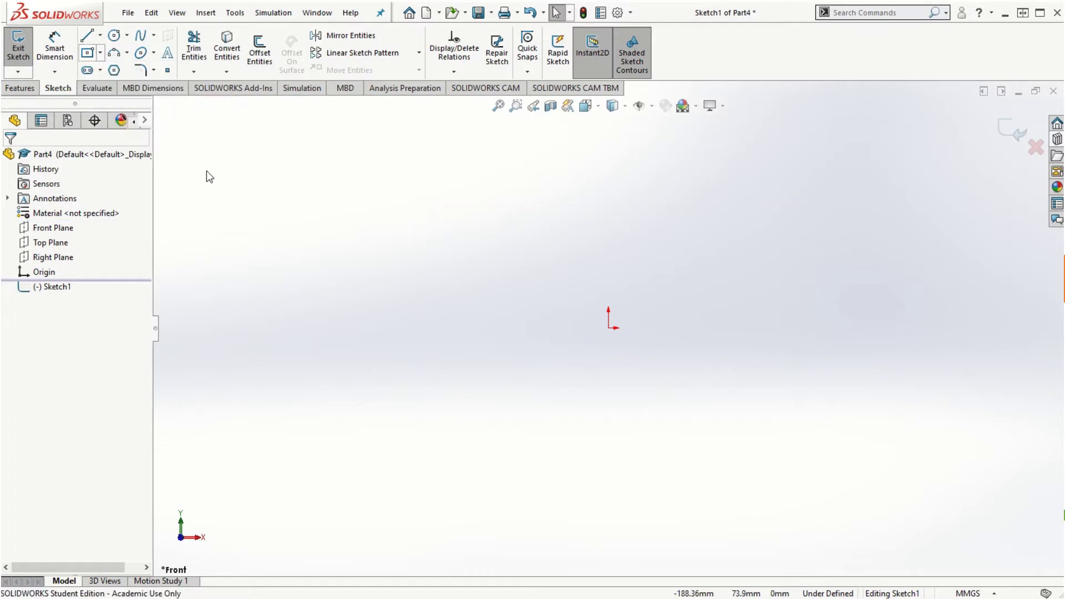
left_click(100, 71)
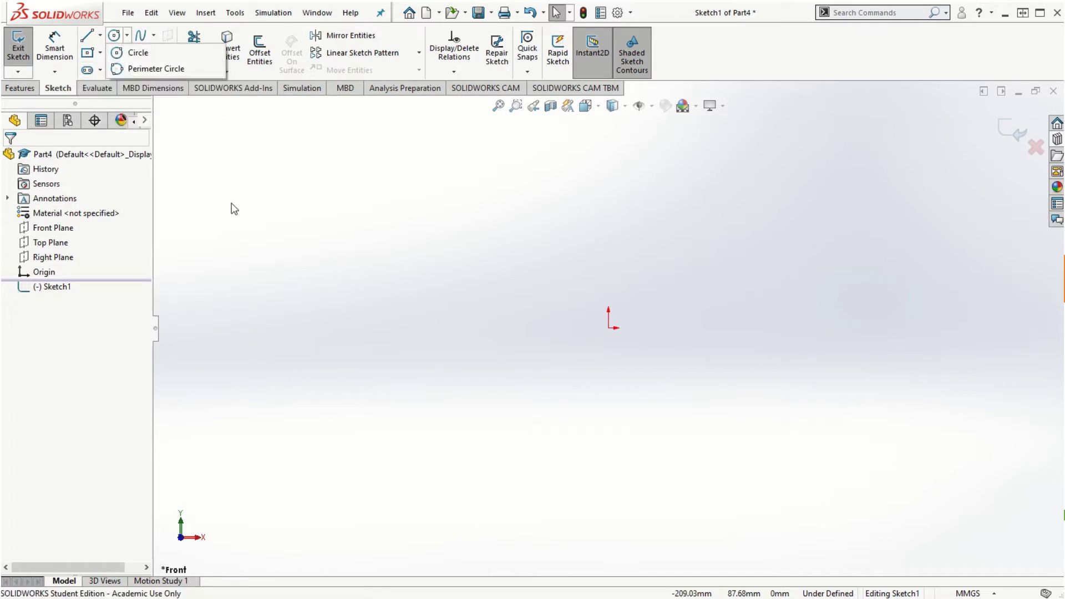
left_click(127, 52)
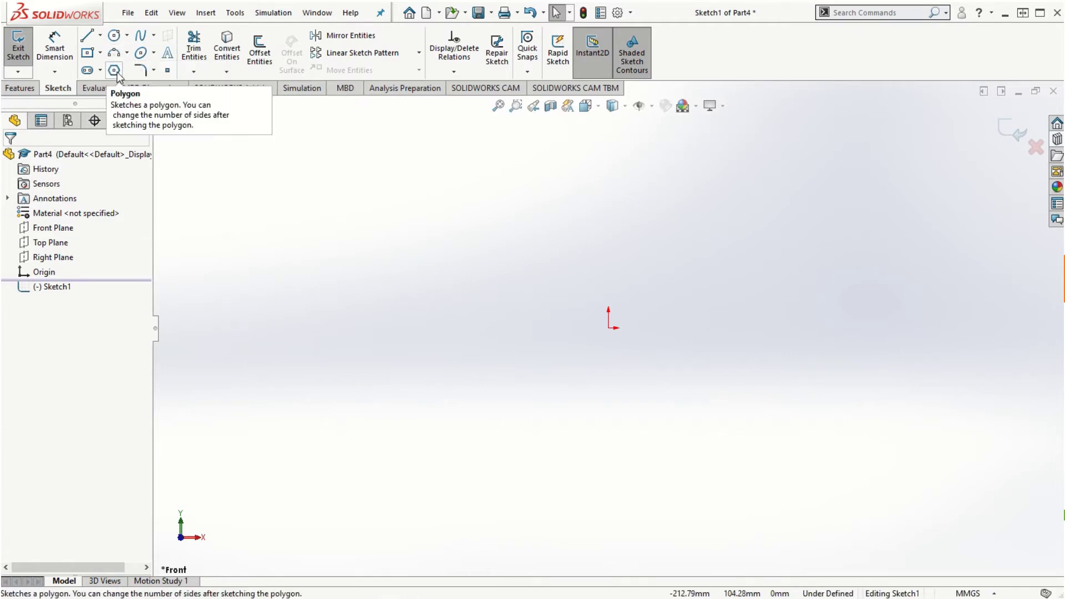
left_click(153, 53)
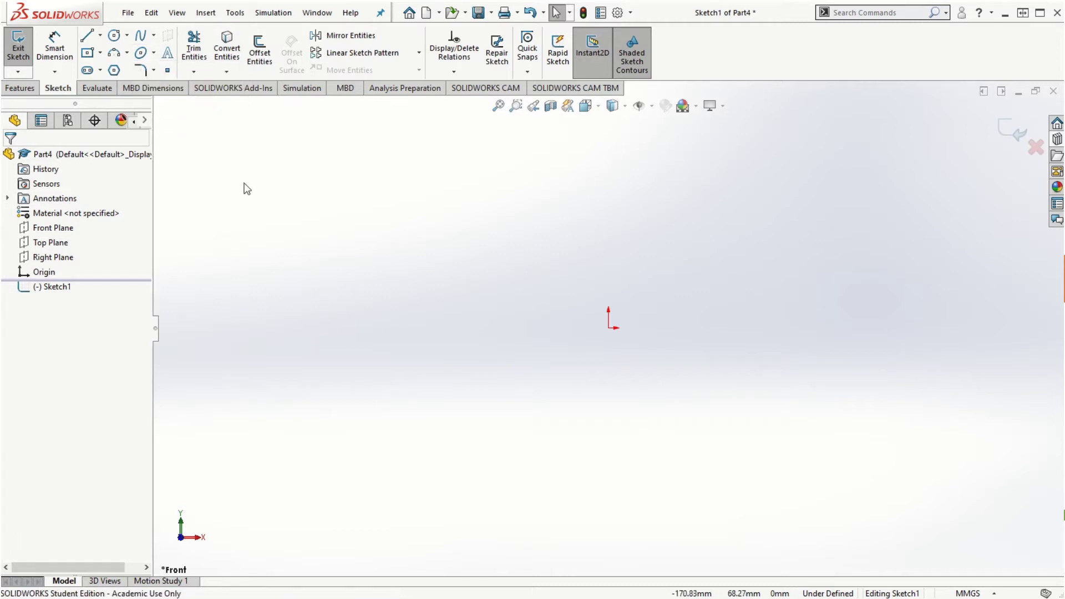
left_click(155, 70)
left_click(232, 15)
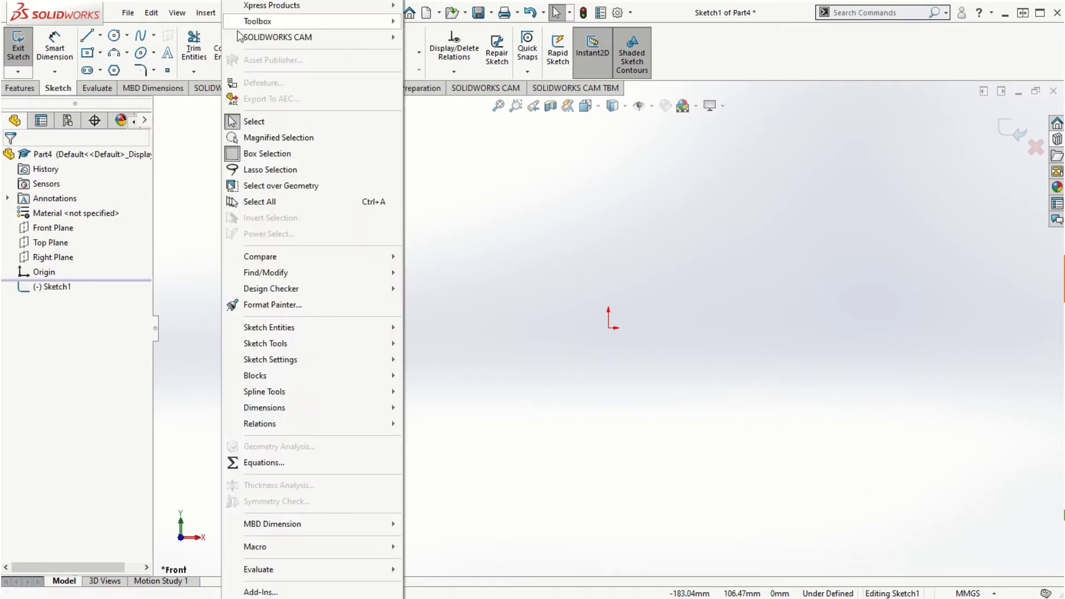
mouse_move(299, 343)
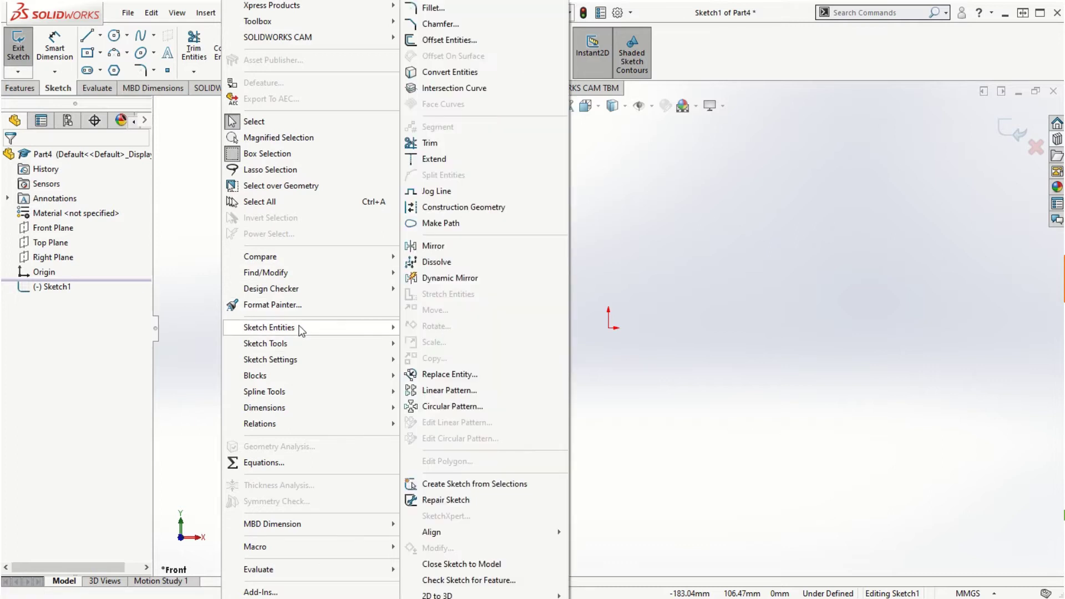
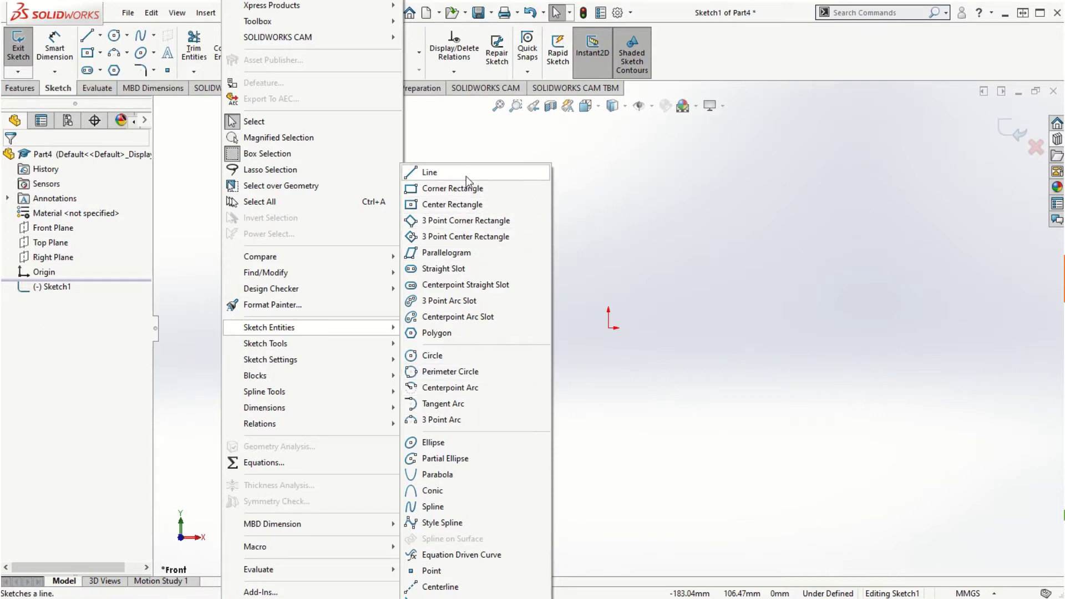
left_click(650, 346)
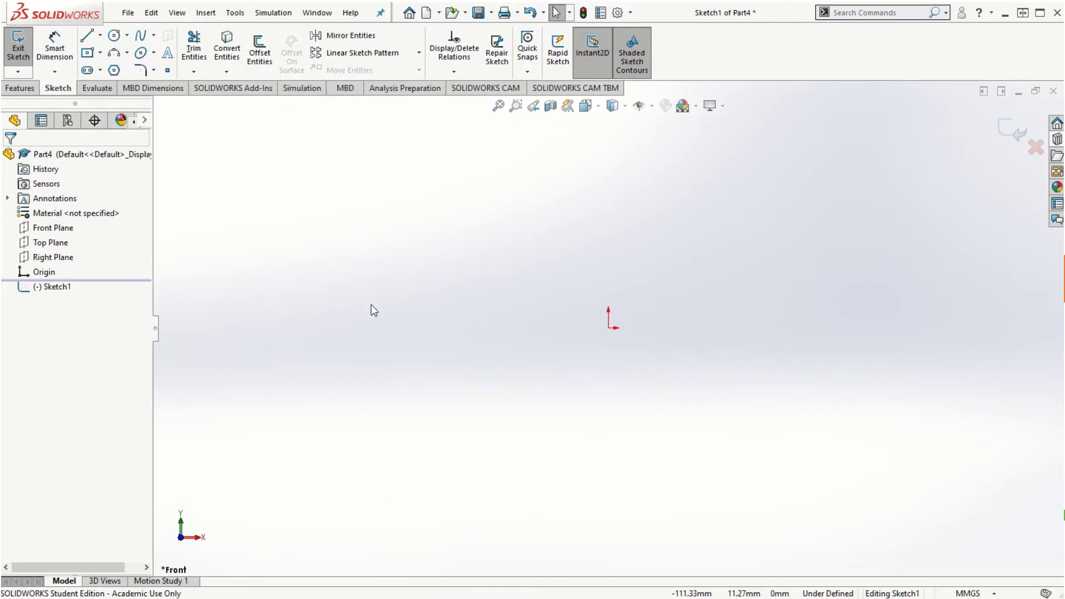
Step: Draw a closed rectangle of four connected lines from the origin, about 95 mm wide and 69 mm high
left_click(101, 39)
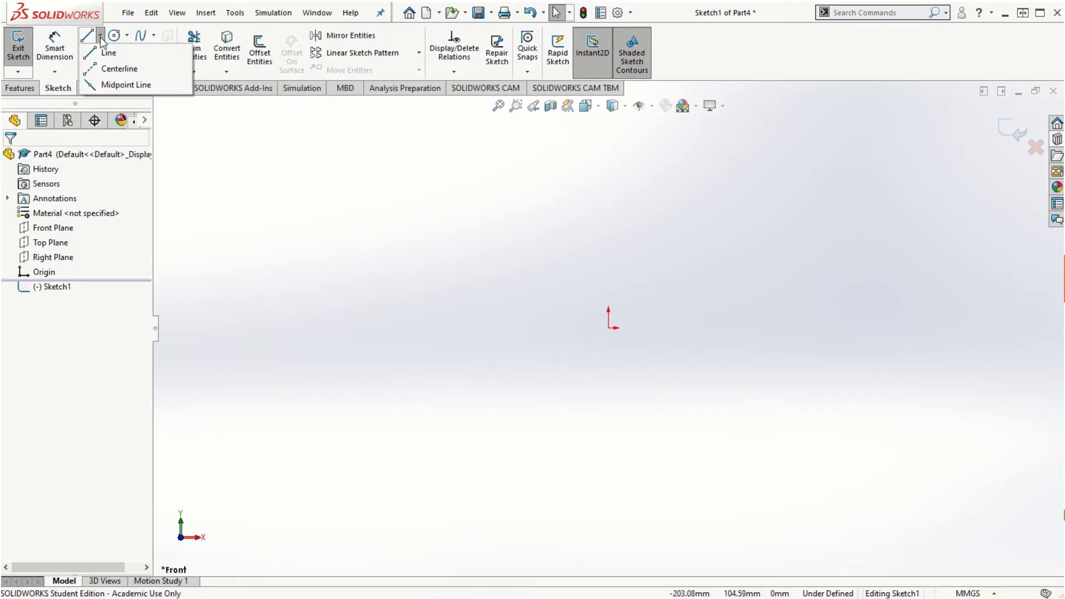
left_click(105, 52)
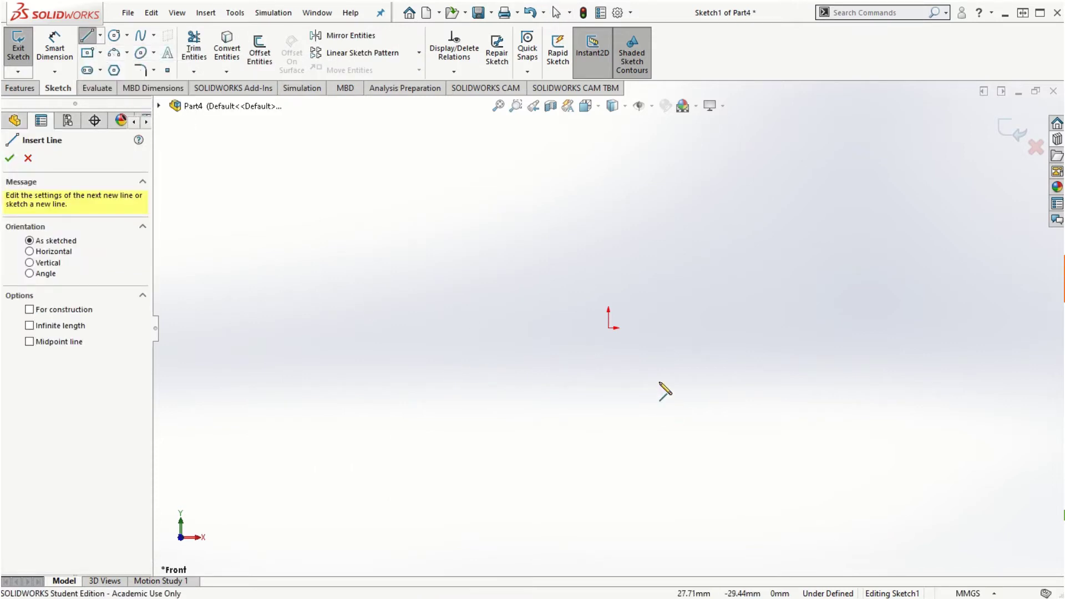
left_click(608, 328)
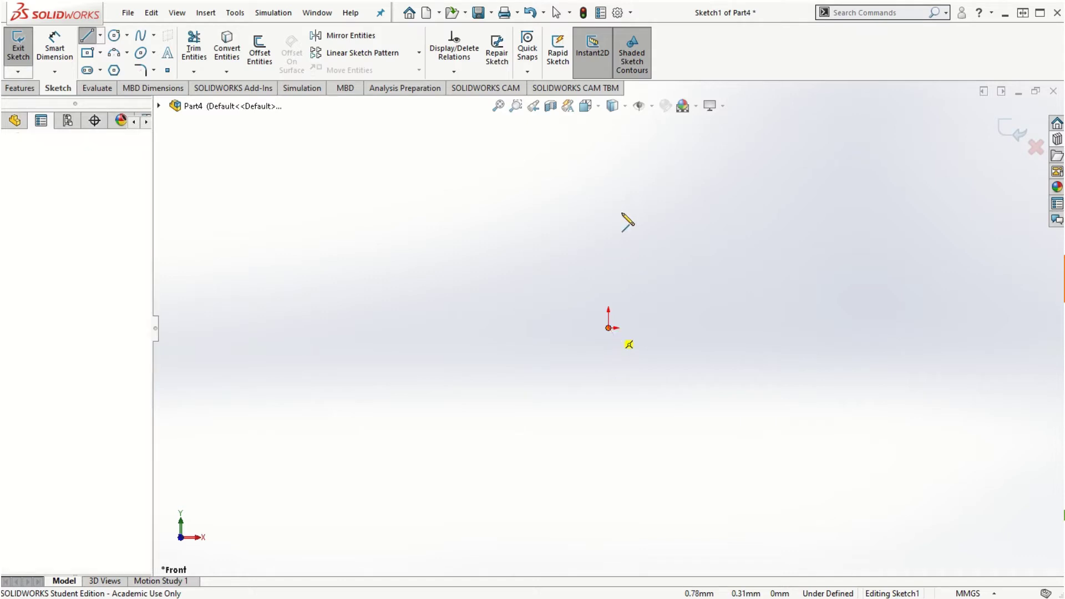
left_click(609, 181)
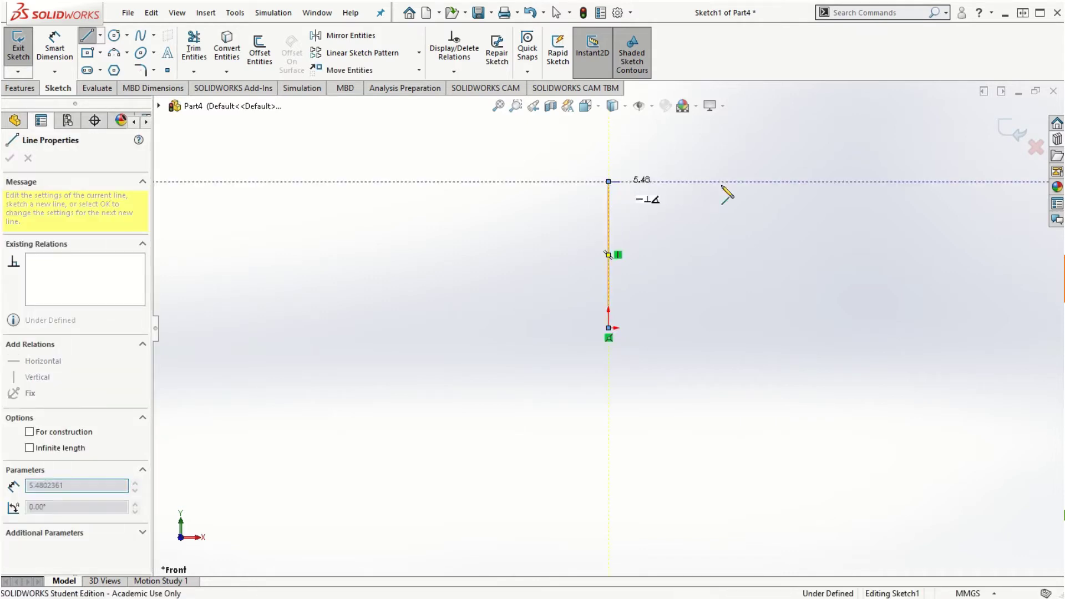
left_click(811, 181)
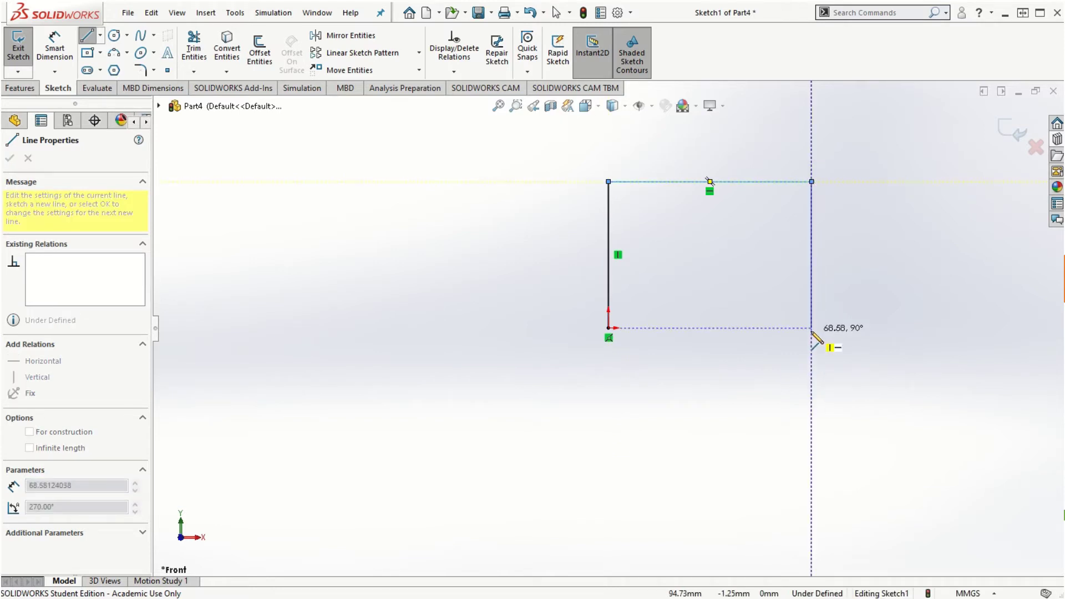
left_click(811, 328)
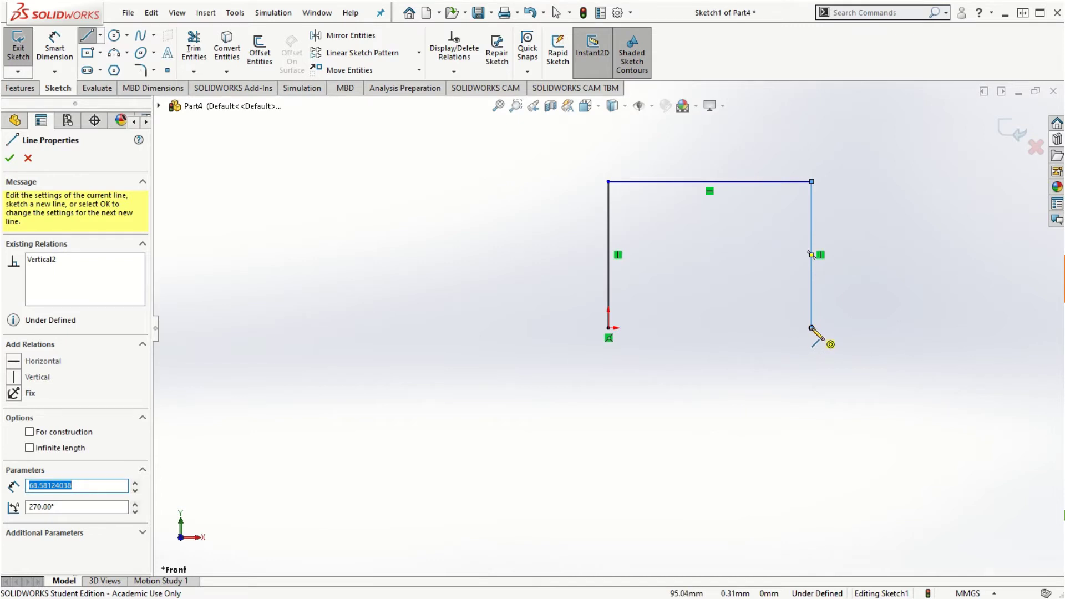
left_click(608, 328)
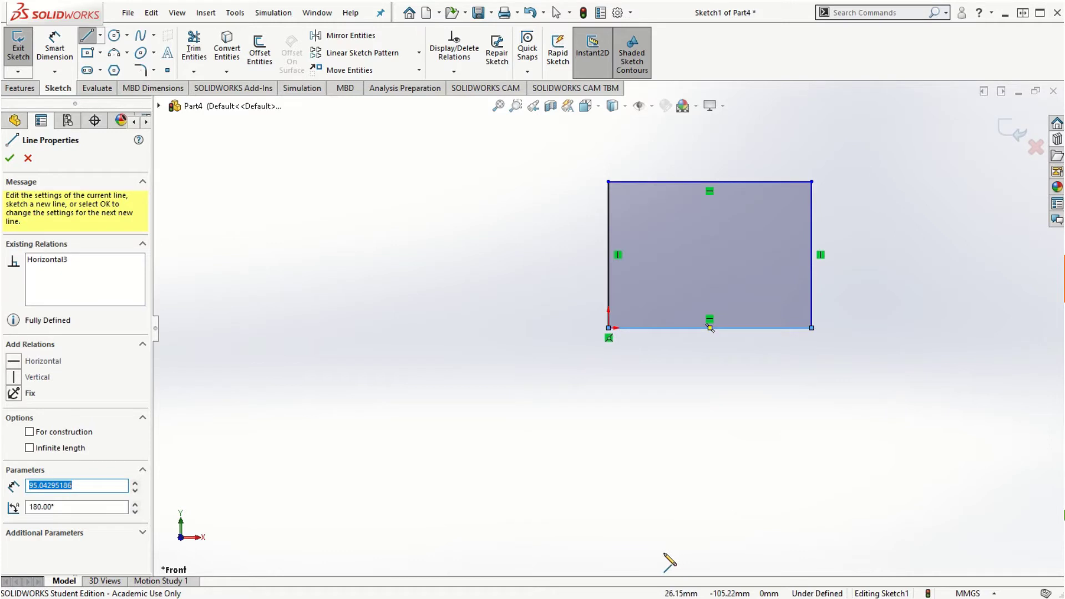
key("Escape")
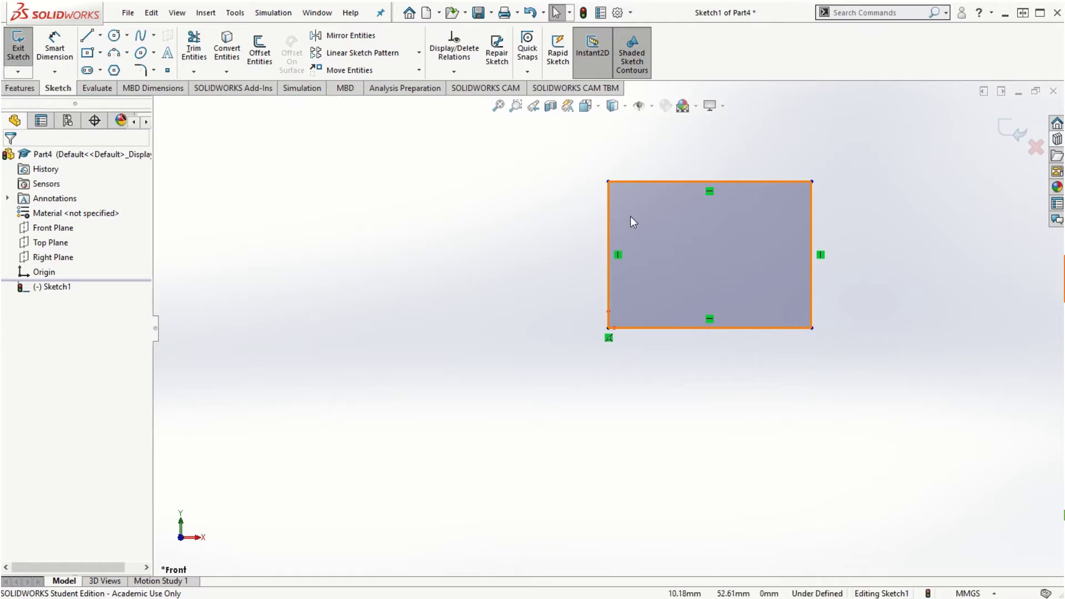
Step: Draw two diagonal centerlines connecting the opposite corners of the rectangle
left_click(100, 35)
left_click(105, 69)
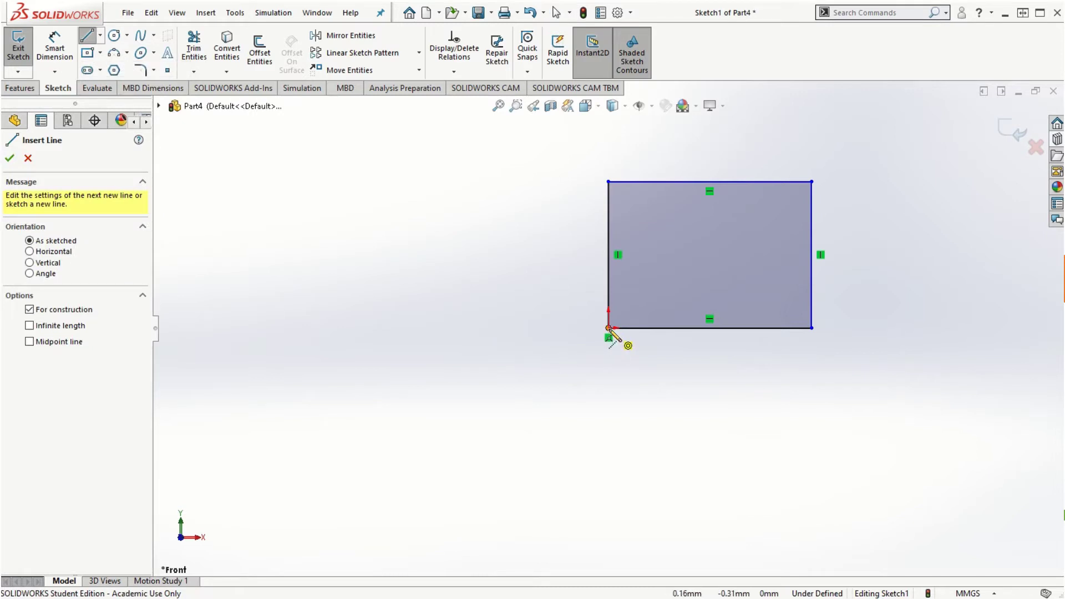
left_click(608, 328)
left_click(811, 182)
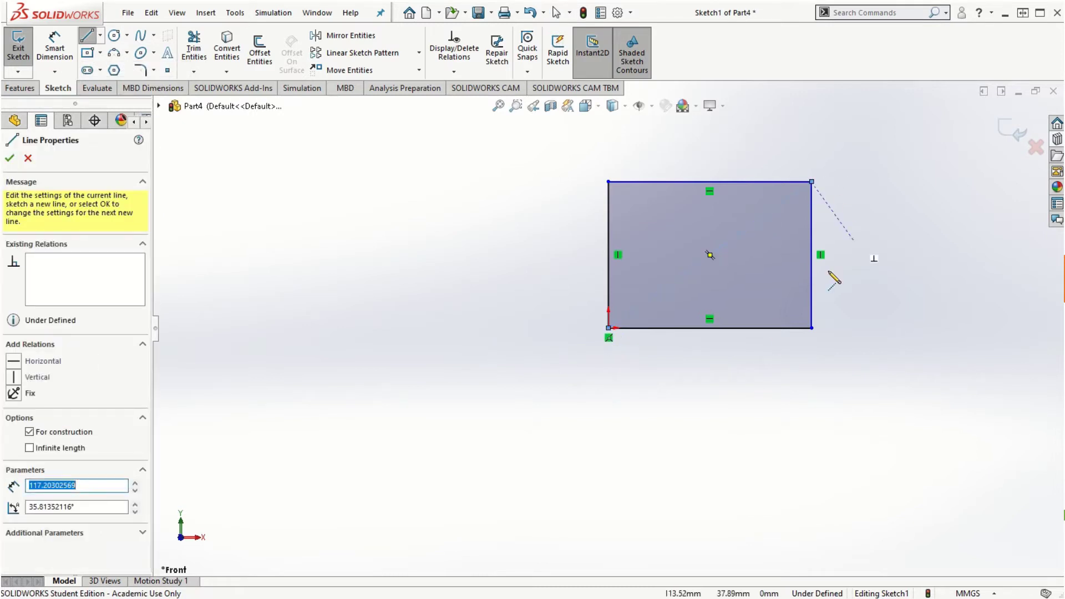
key("Escape")
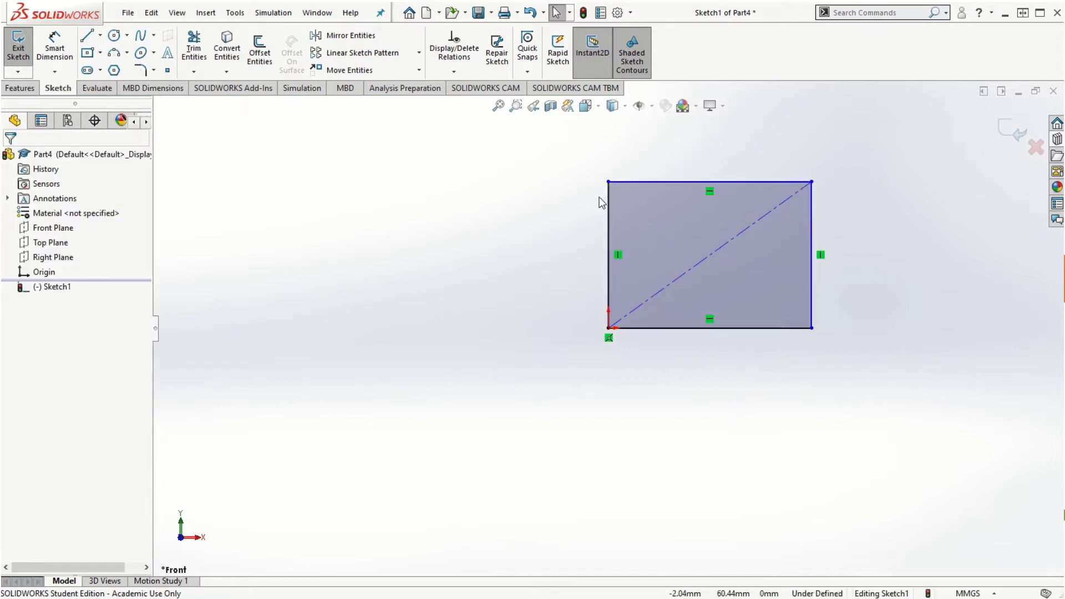
left_click(100, 35)
left_click(119, 68)
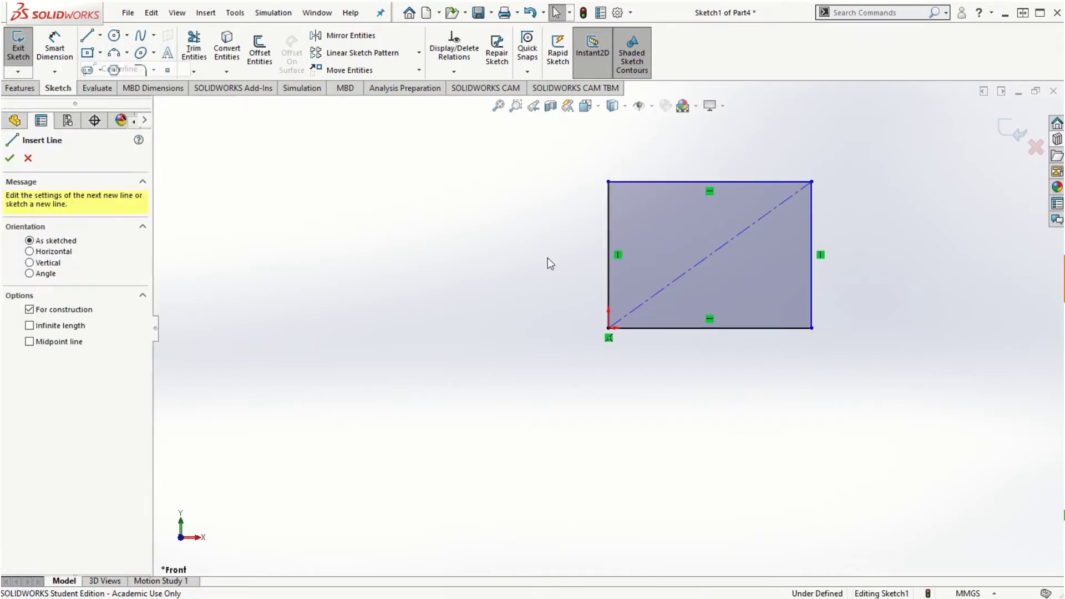
left_click(608, 181)
left_click(810, 327)
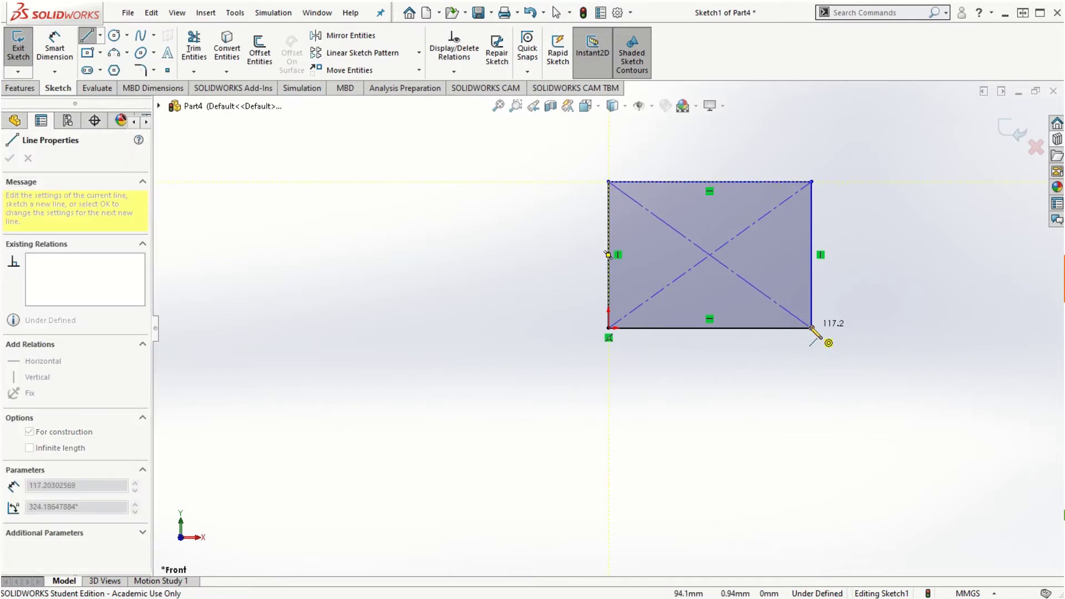
key("Escape")
scroll(754, 278, "down", 5)
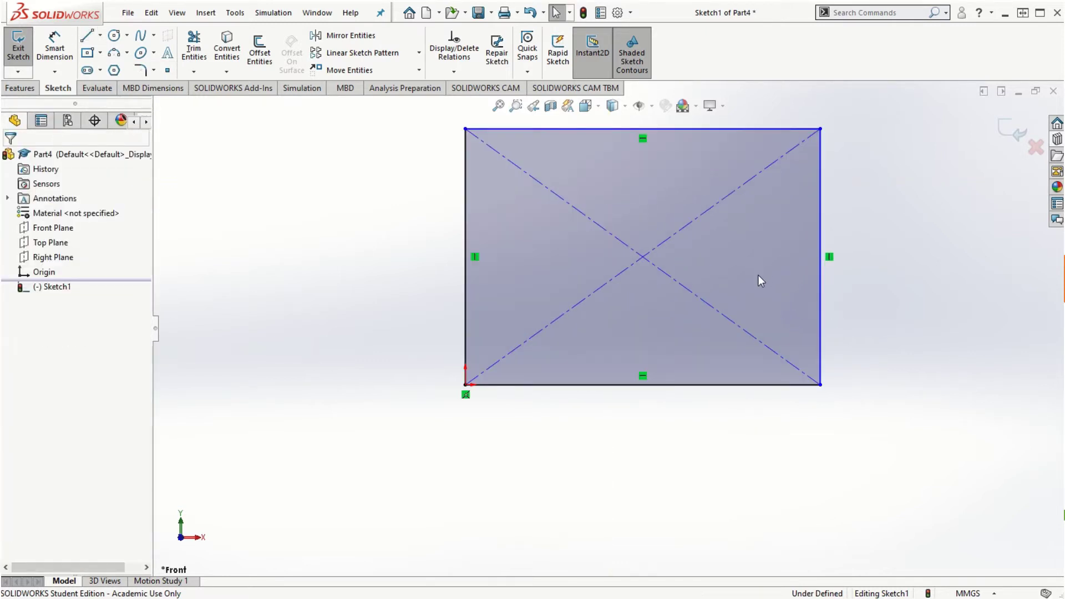
scroll(606, 266, "up", 2)
scroll(570, 239, "down", 1)
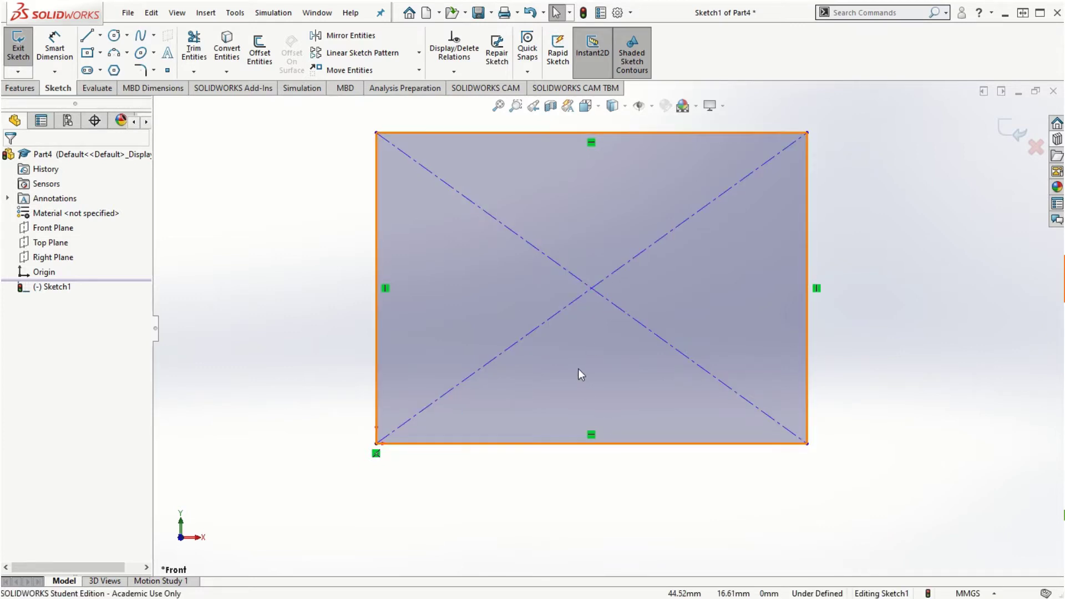
scroll(608, 328, "up", 1)
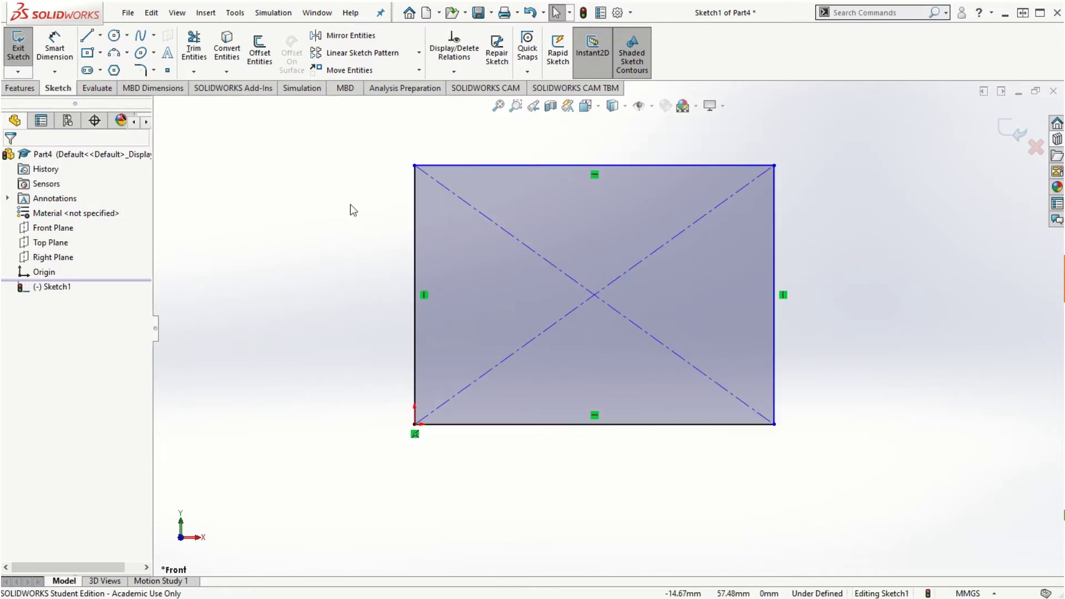
left_click(100, 36)
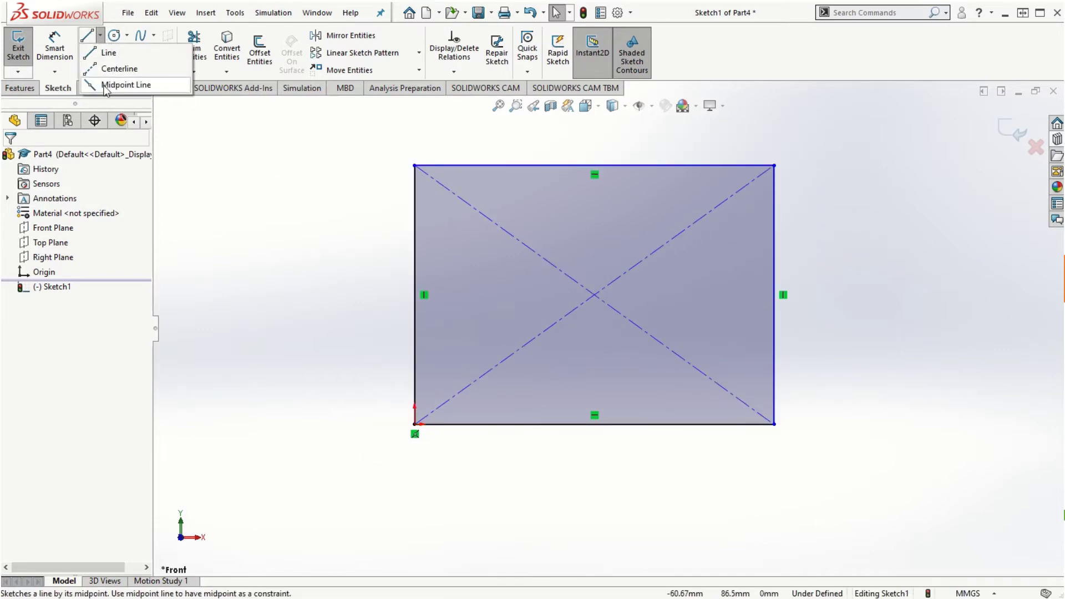
left_click(257, 190)
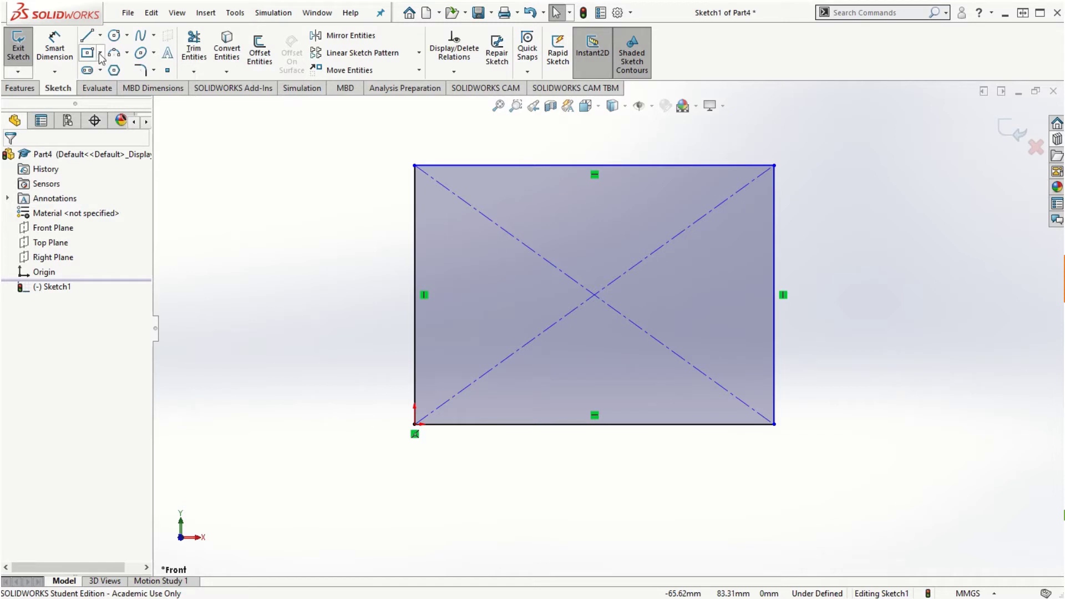
Step: Sketch a smaller center rectangle to the left of the first rectangle and move its centre to about X -68.5 mm, Y 14.5 mm
left_click(87, 54)
key("f")
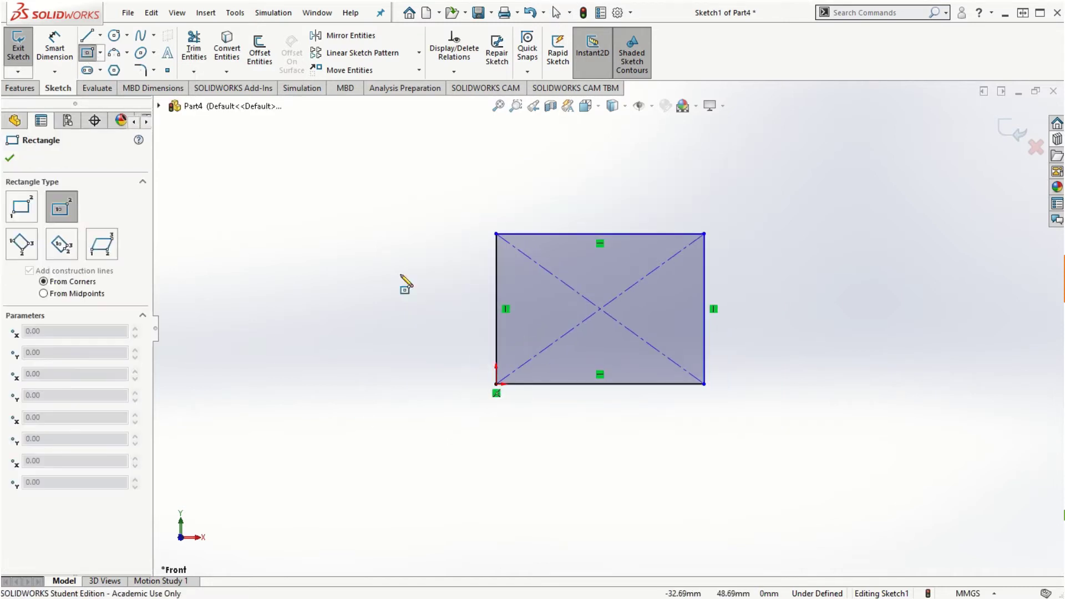
left_click(265, 266)
left_click(332, 298)
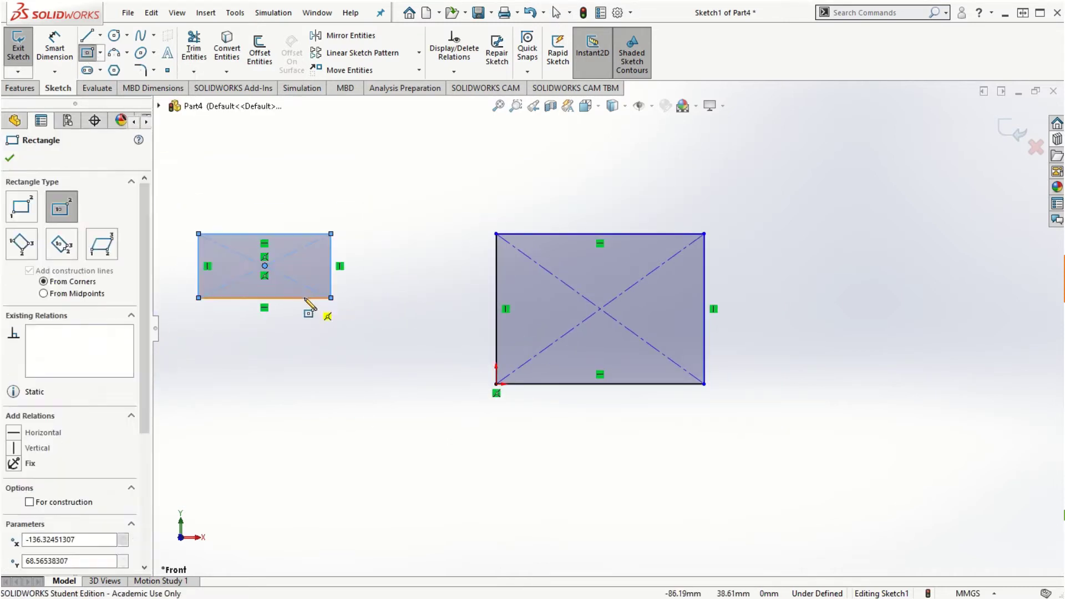
key("Escape")
left_click_drag(265, 265, 347, 352)
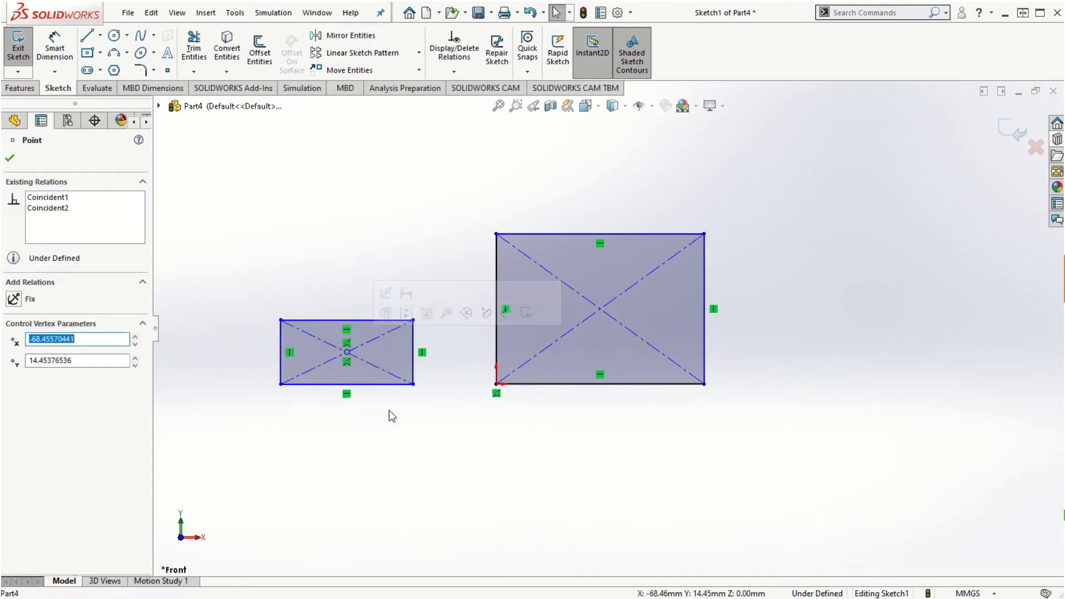
Step: Draw two corner rectangles, one rising from the first rectangle's upper-right corner and a tall one hanging from that rectangle's lower-right corner
left_click(100, 53)
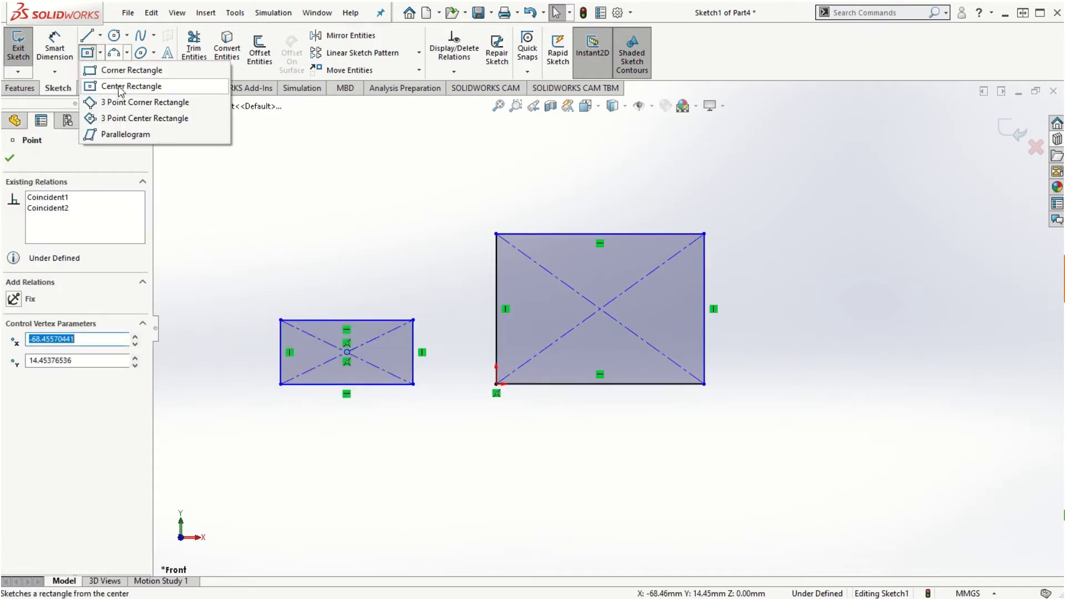
left_click(111, 69)
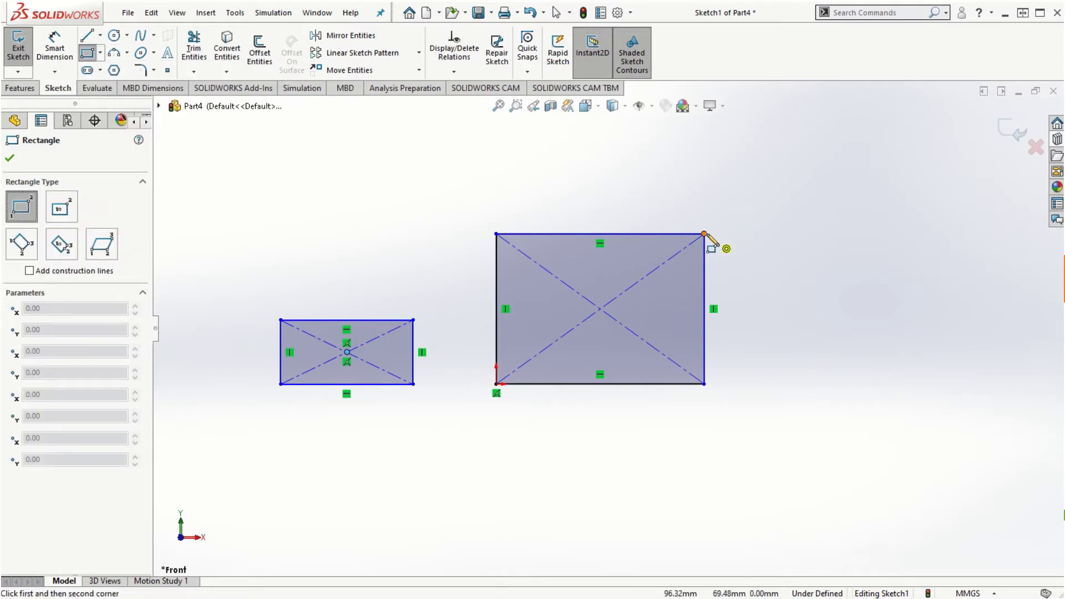
left_click_drag(703, 234, 920, 156)
left_click_drag(919, 234, 769, 511)
key("Escape")
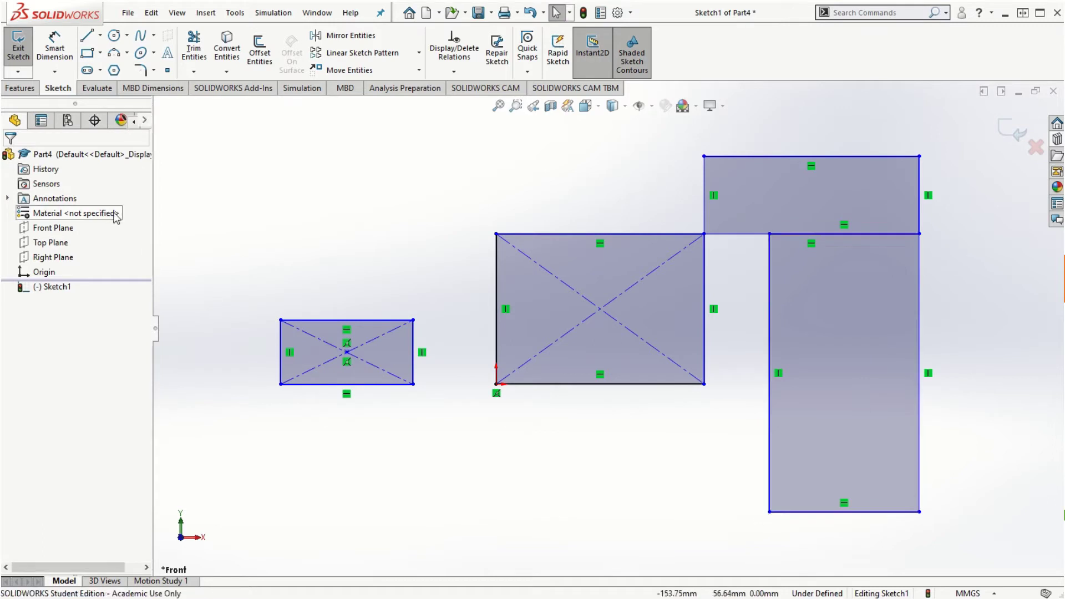
Step: Sketch a 3 Point Corner Rectangle with vertical sides in the empty area below and between the two rectangles with diagonals
left_click(100, 53)
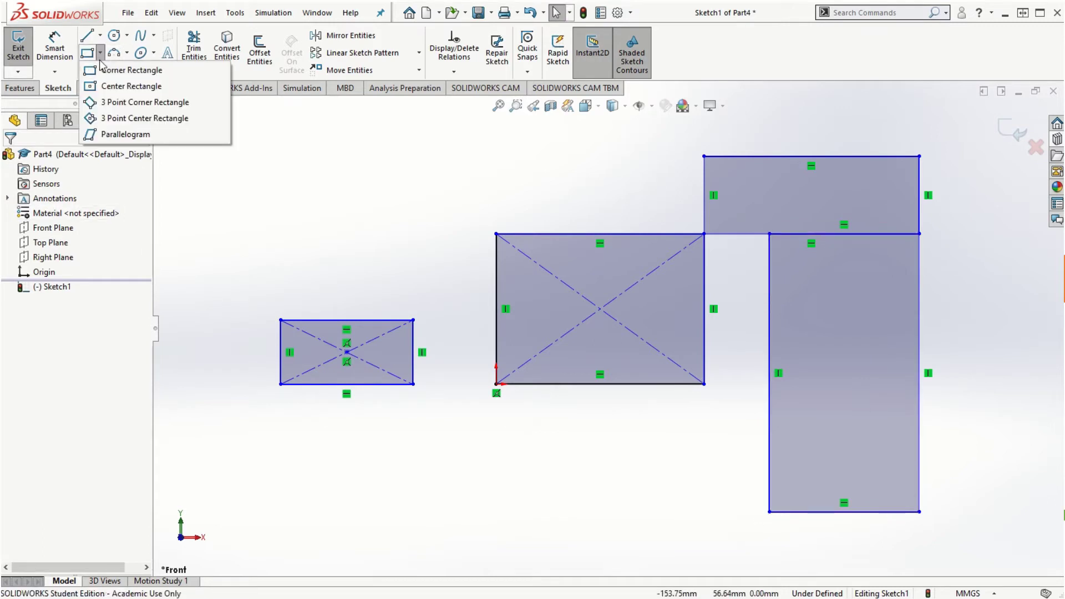
left_click(115, 103)
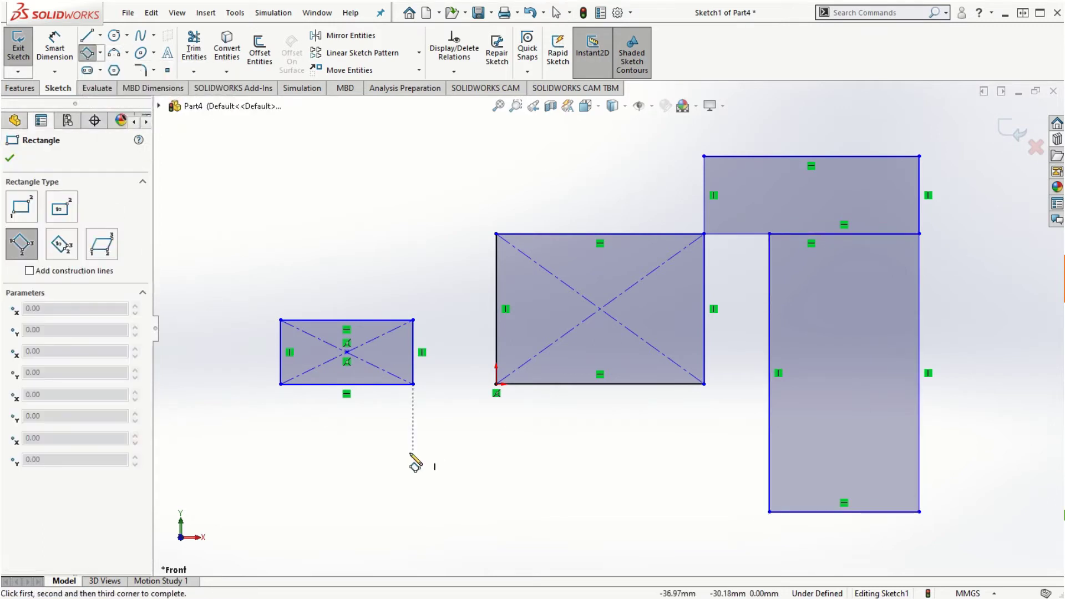
left_click(380, 516)
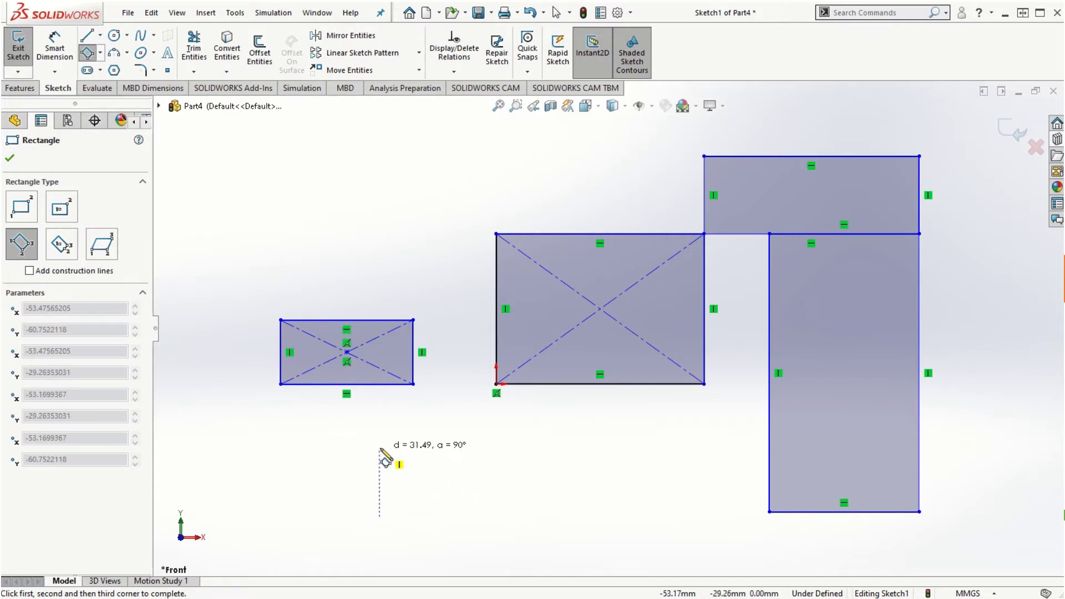
left_click(380, 441)
left_click(518, 439)
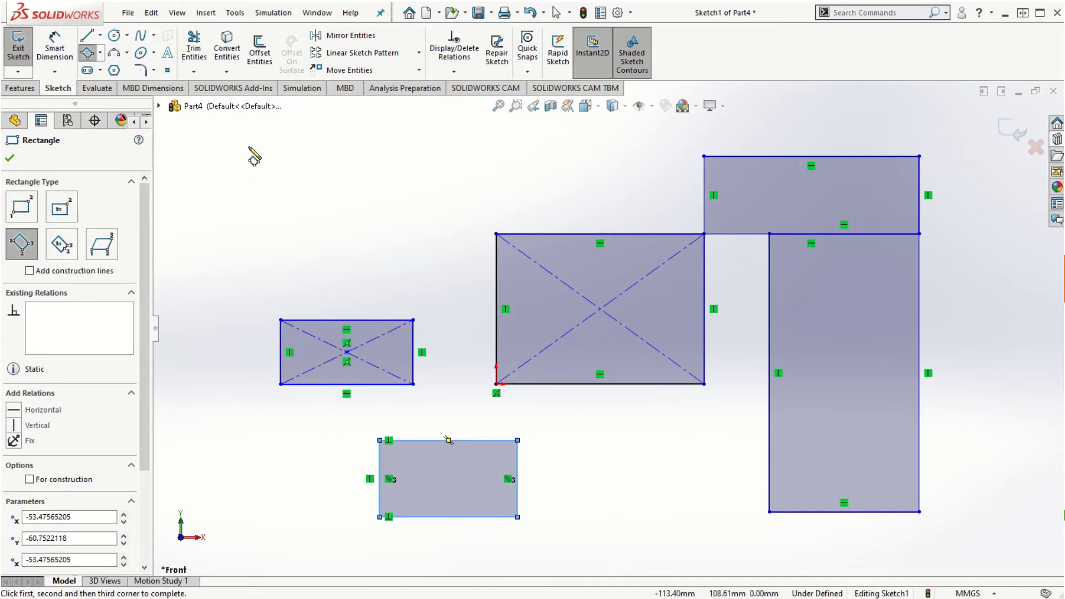
left_click(100, 53)
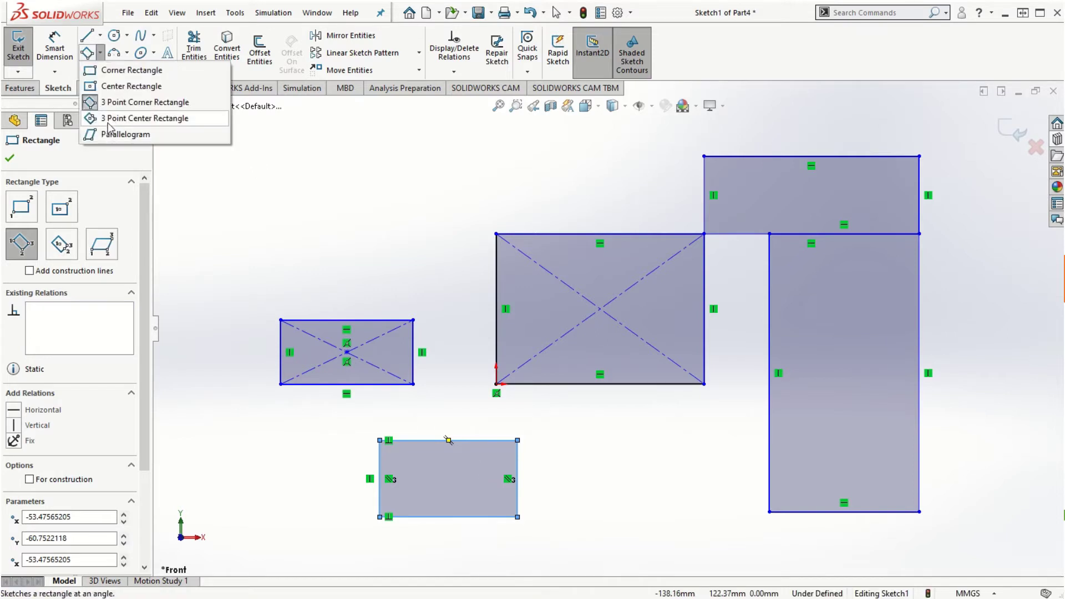
key("Escape")
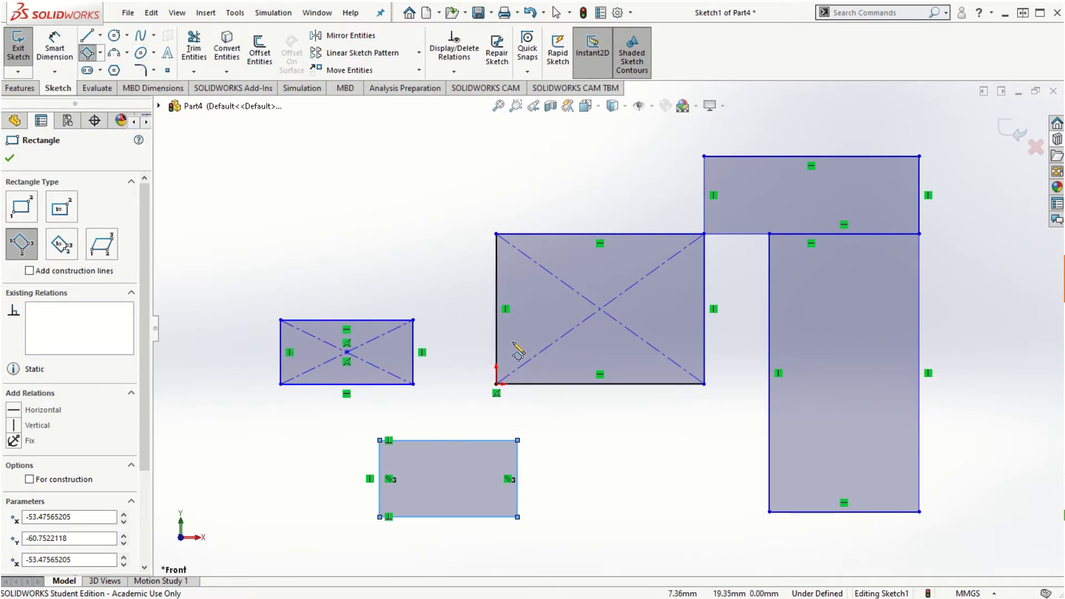
Step: Select all the rectangles and centerlines in the sketch and delete them
left_click(495, 309)
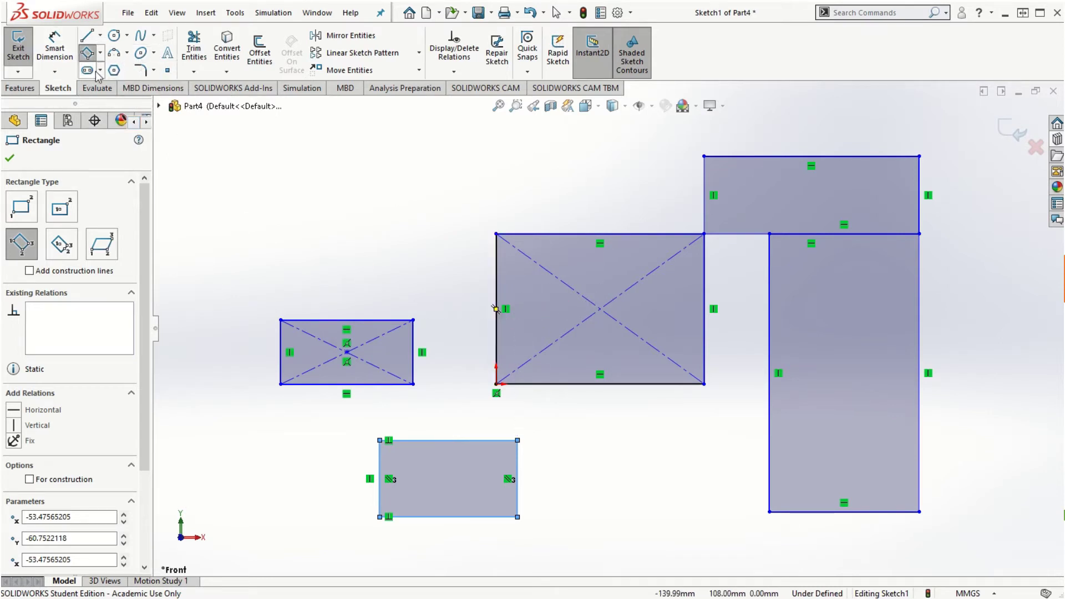
key("Escape")
mouse_move(184, 125)
left_mouse_down()
mouse_move(581, 338)
mouse_move(942, 563)
mouse_move(953, 554)
left_mouse_up()
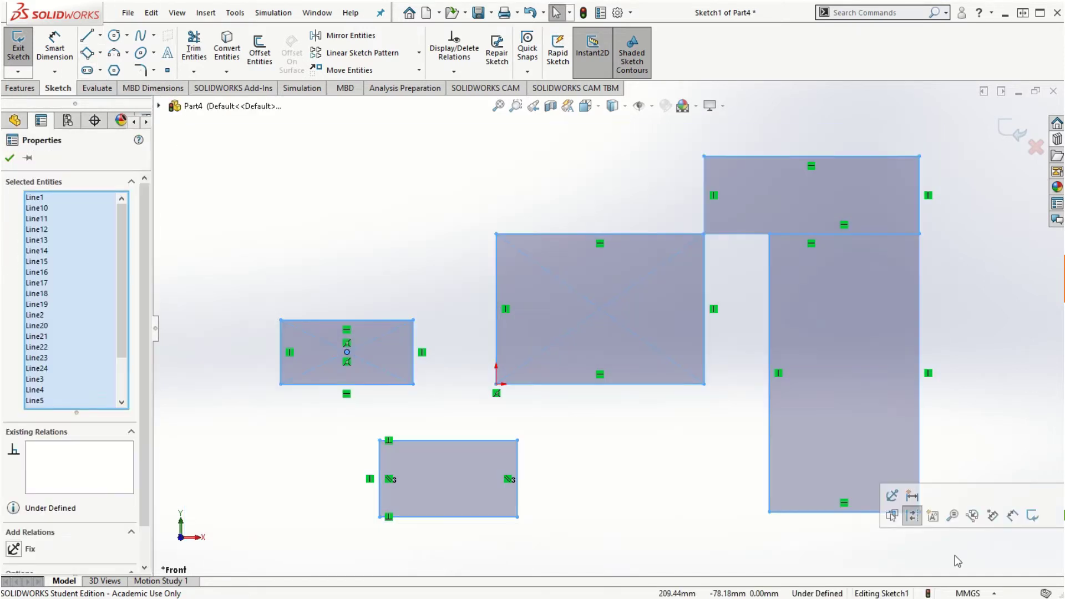
key("Delete")
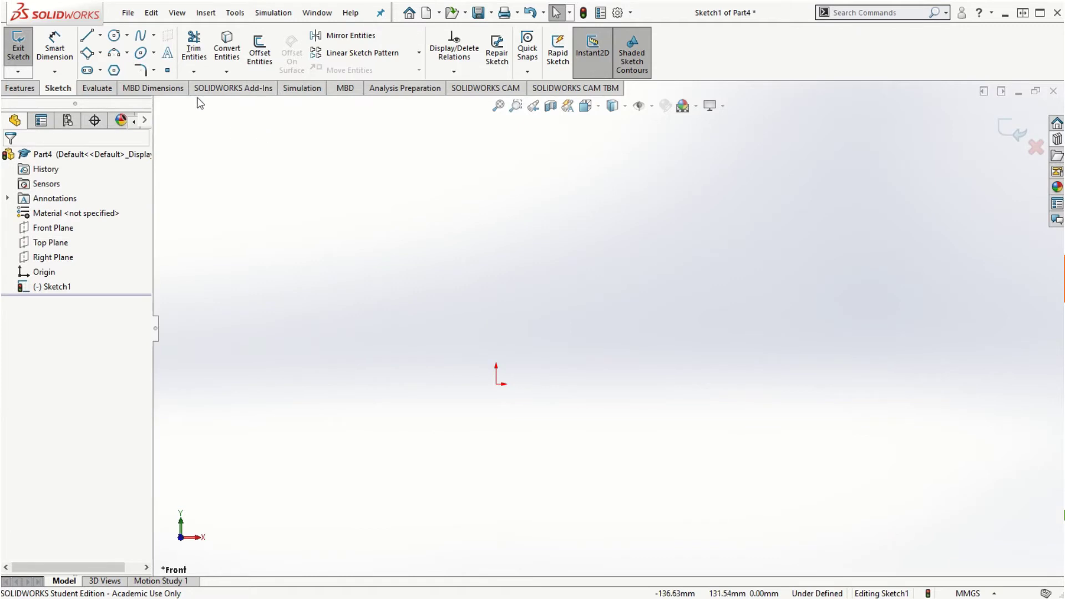
Step: Draw a horizontal straight slot from the origin, about 153 mm between arc centres and about 65 mm wide
left_click(100, 71)
left_click(107, 86)
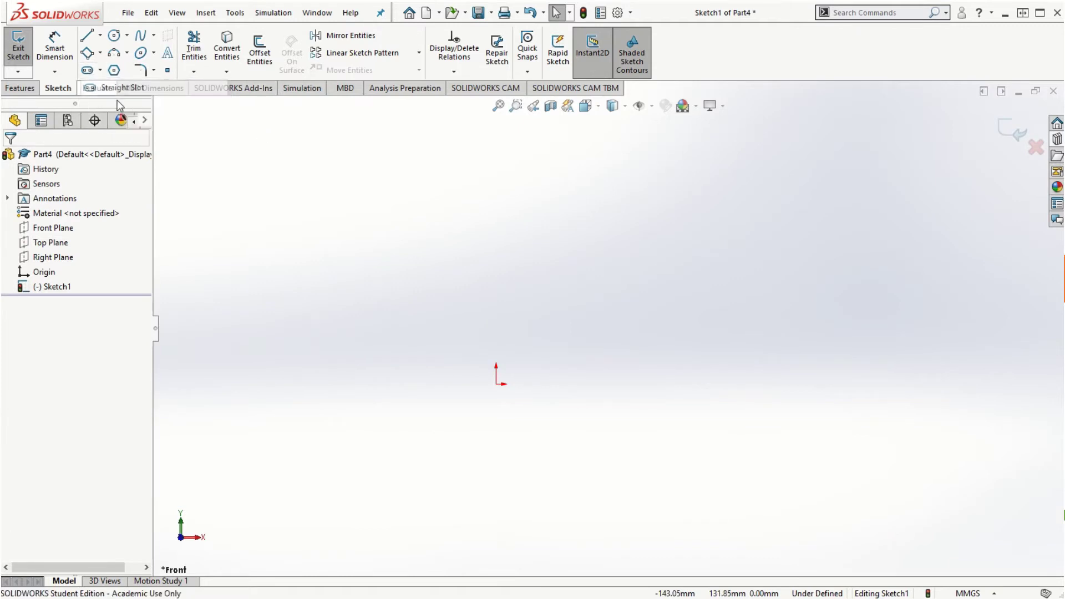
left_click(497, 384)
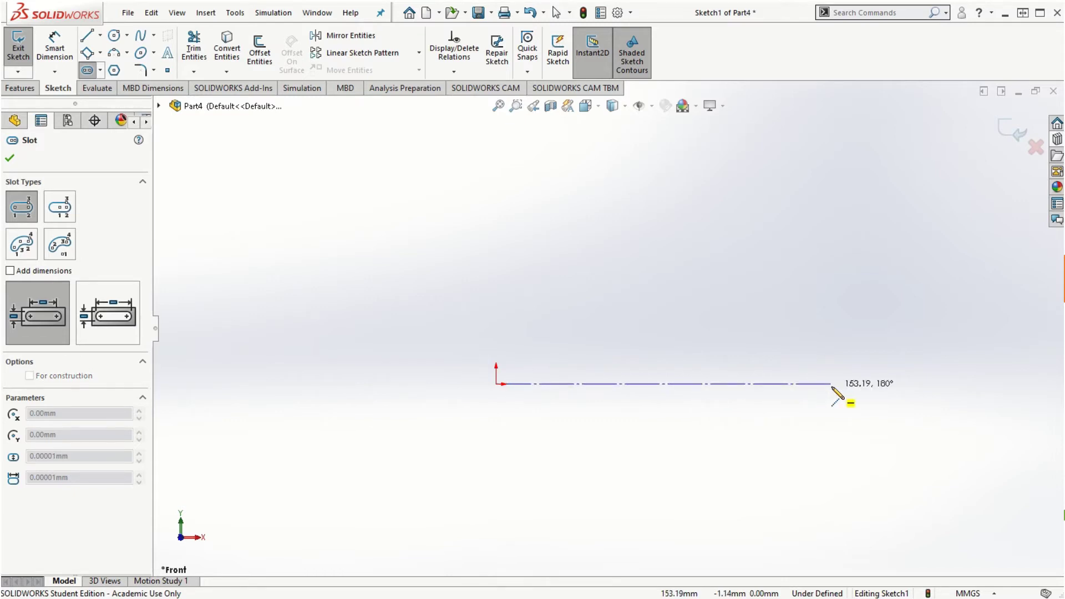
left_click(832, 406)
left_click(830, 403)
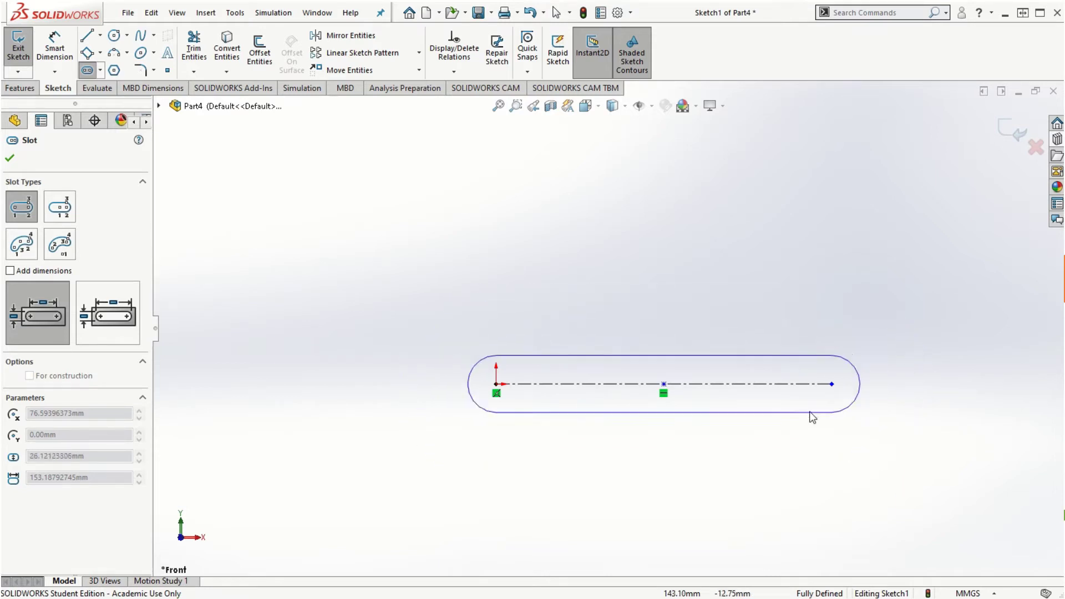
left_click(807, 454)
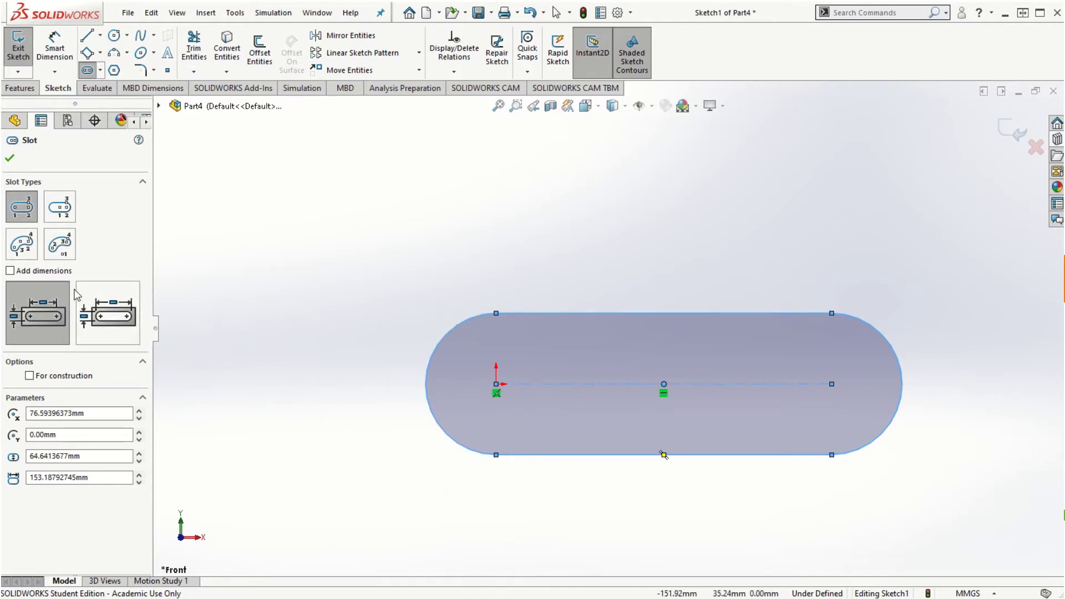
Step: Draw an inclined centerpoint straight slot above the horizontal slot, about 118 mm between arc centres and about 41 mm wide
left_click(59, 208)
left_click(448, 209)
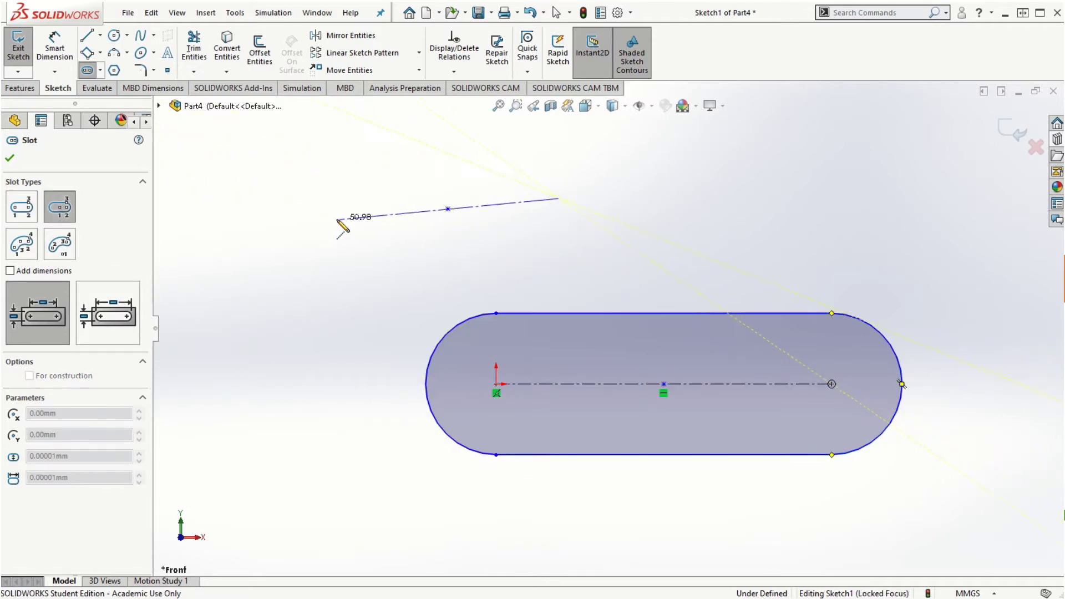
left_click(323, 243)
left_click(262, 307)
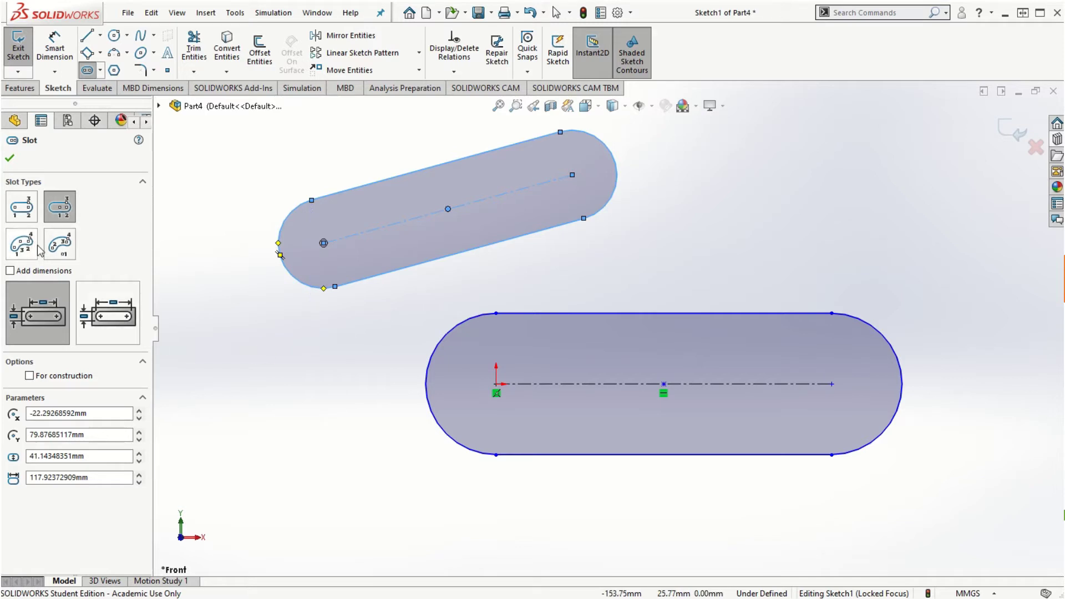
Step: Draw a center circle of about 32 mm radius above the right end of the horizontal slot
left_click(117, 36)
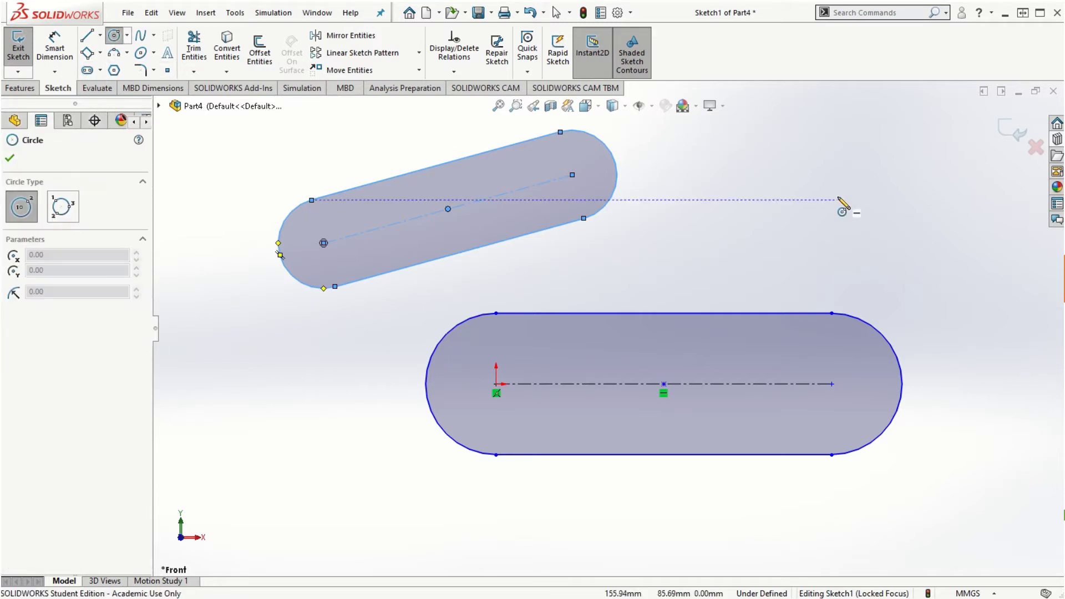
left_click(838, 199)
left_click(893, 244)
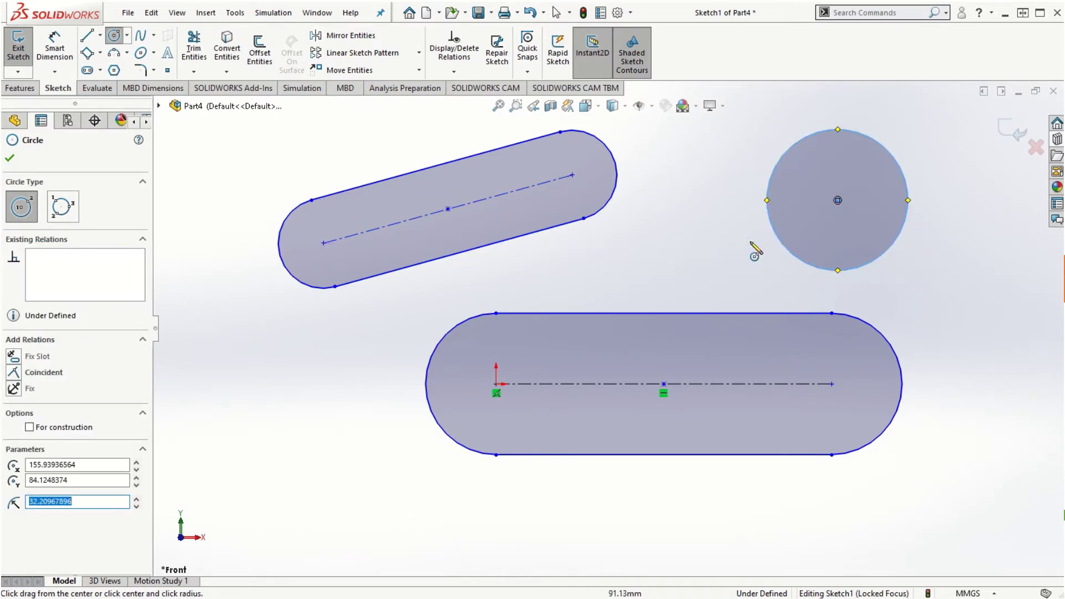
Step: Draw a perimeter circle of about 44 mm radius left of the horizontal slot and move its centre to about X -90.8 mm, Y -29 mm
left_click(127, 35)
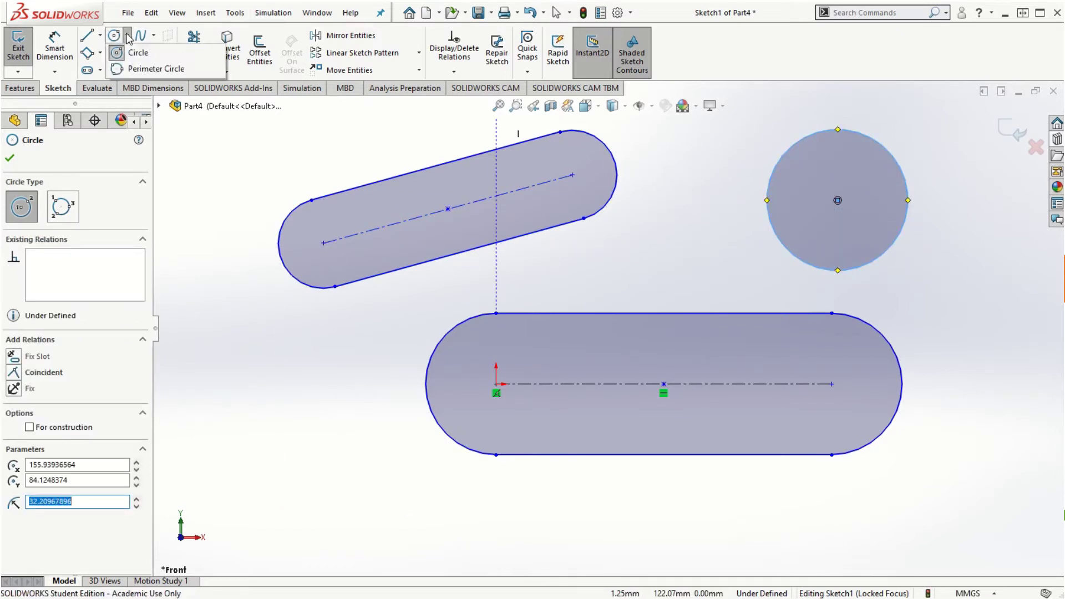
left_click(143, 69)
left_click(229, 448)
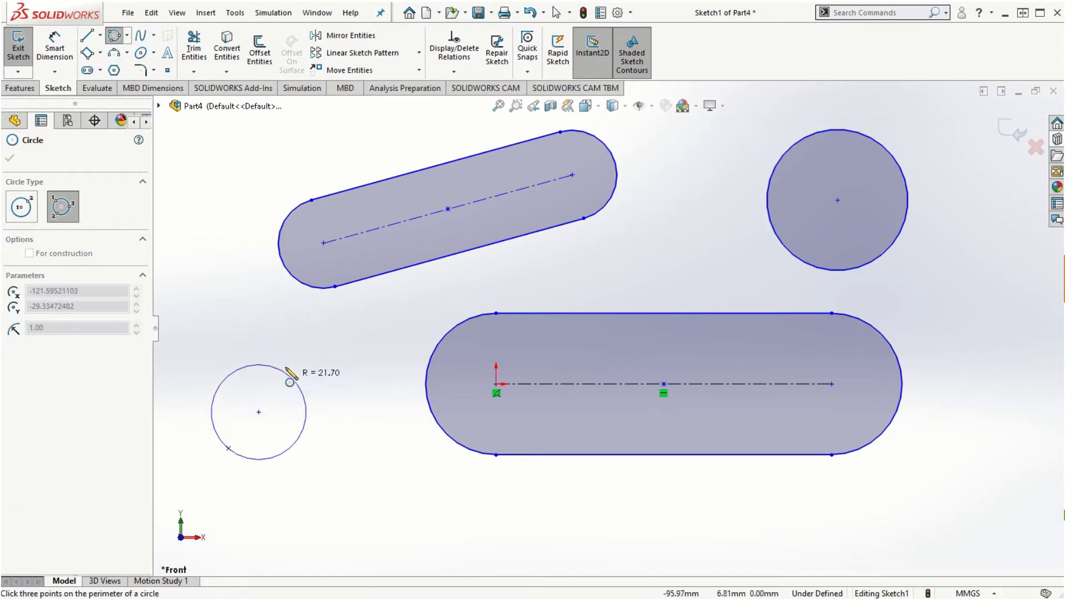
left_click(258, 342)
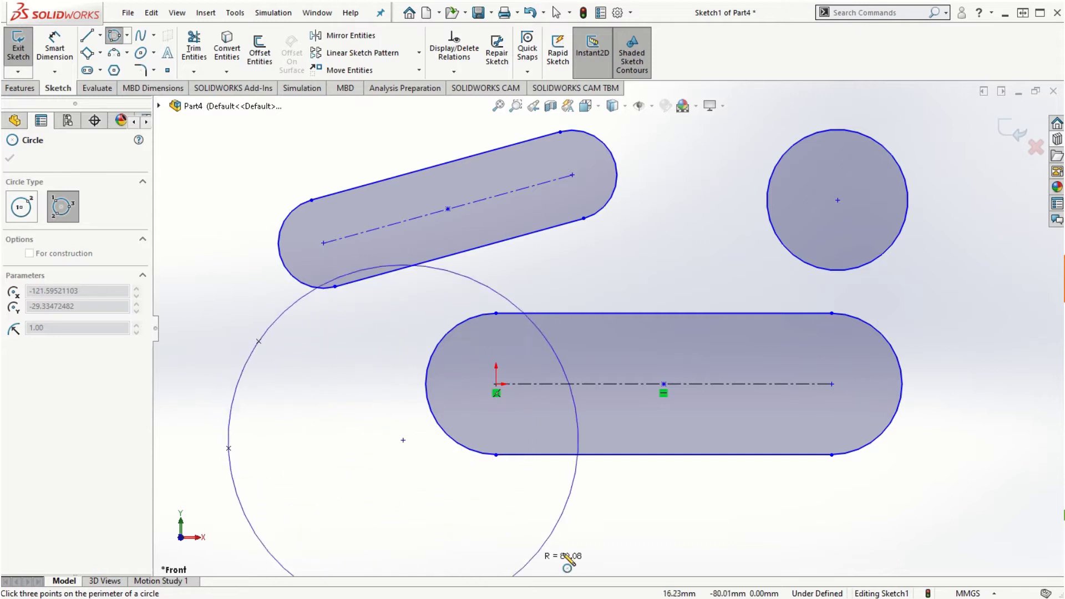
left_click(386, 488)
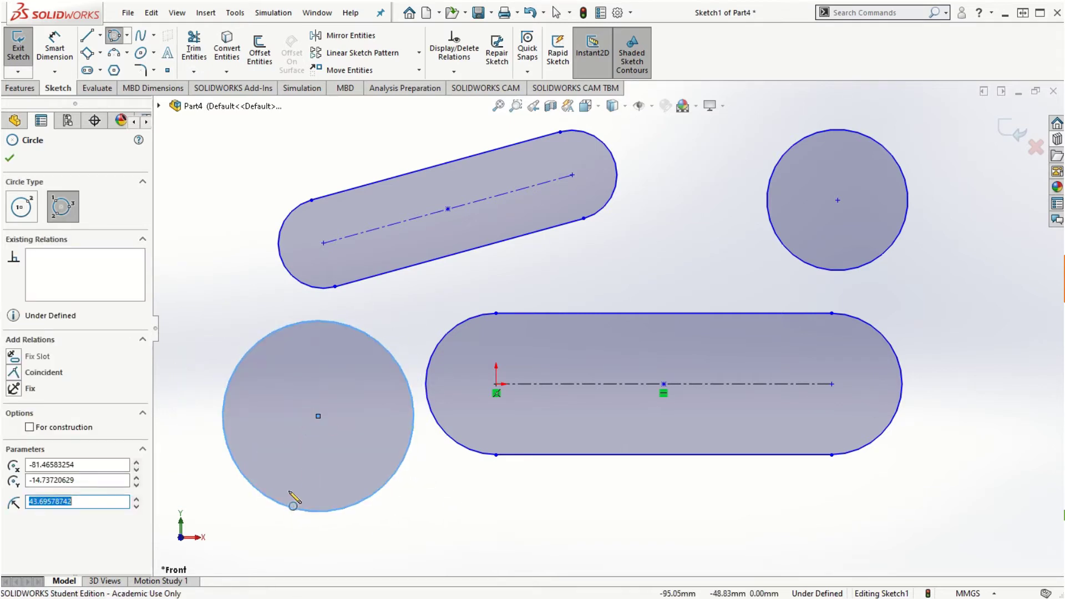
key("Escape")
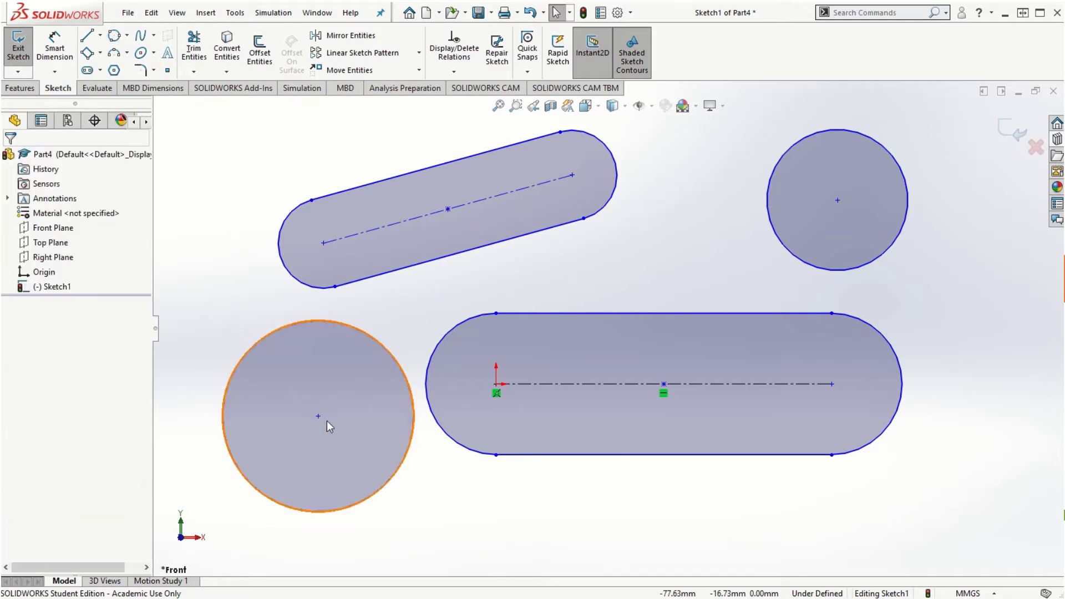
left_click_drag(319, 417, 301, 447)
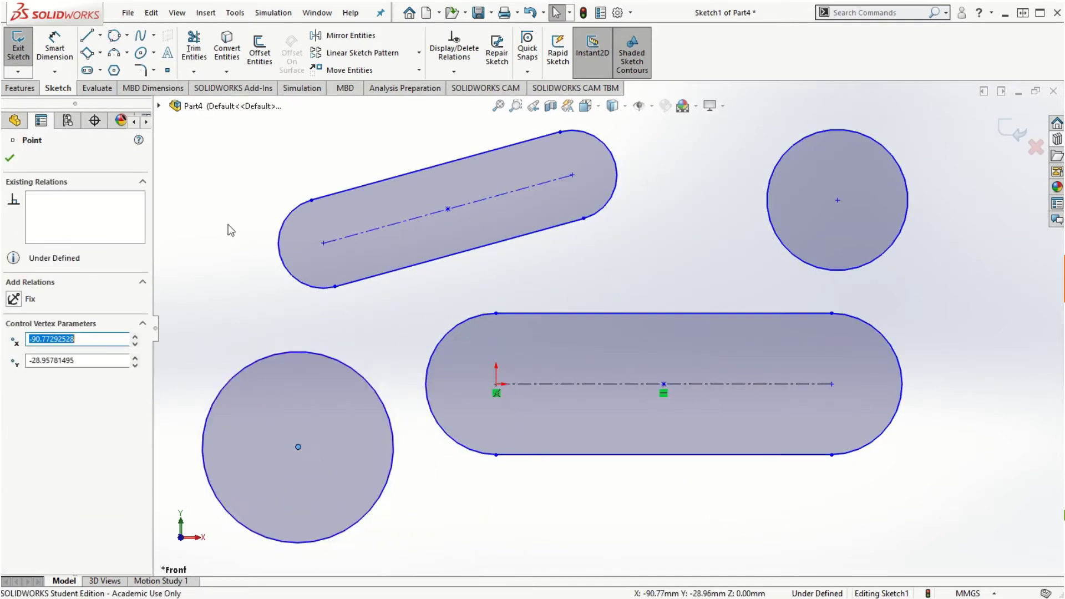
left_click(316, 318)
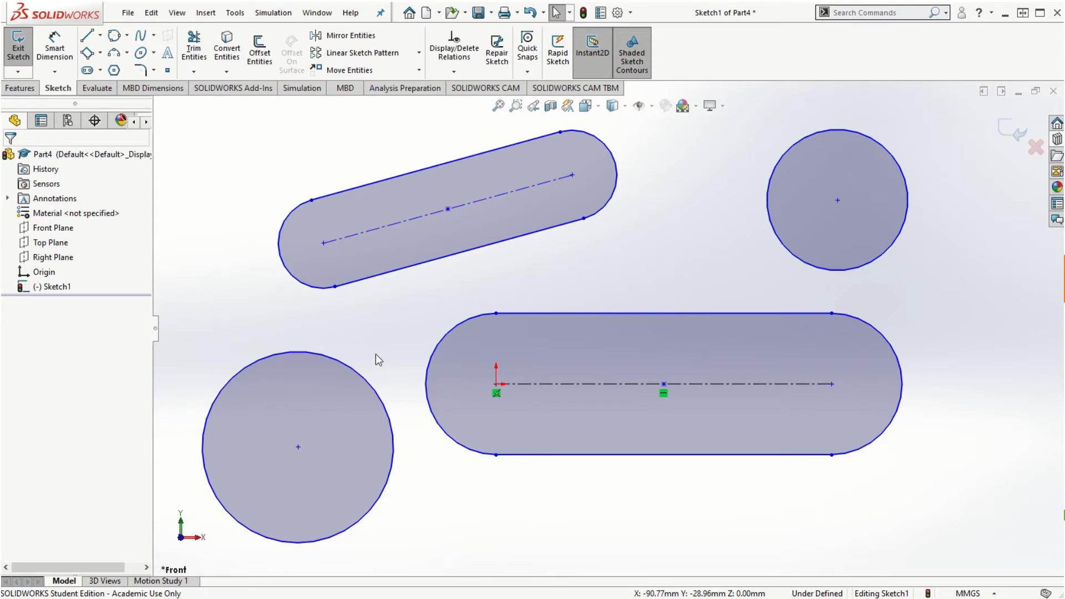
Step: Select all the slots and circles in the sketch and delete them
left_click(128, 53)
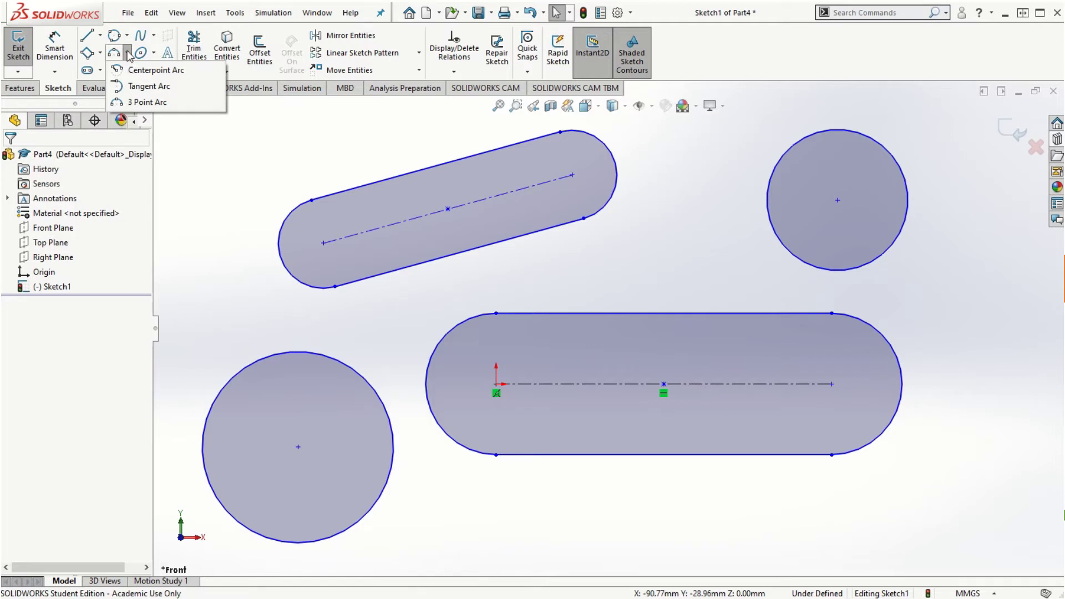
left_click_drag(191, 116, 947, 552)
key("Delete")
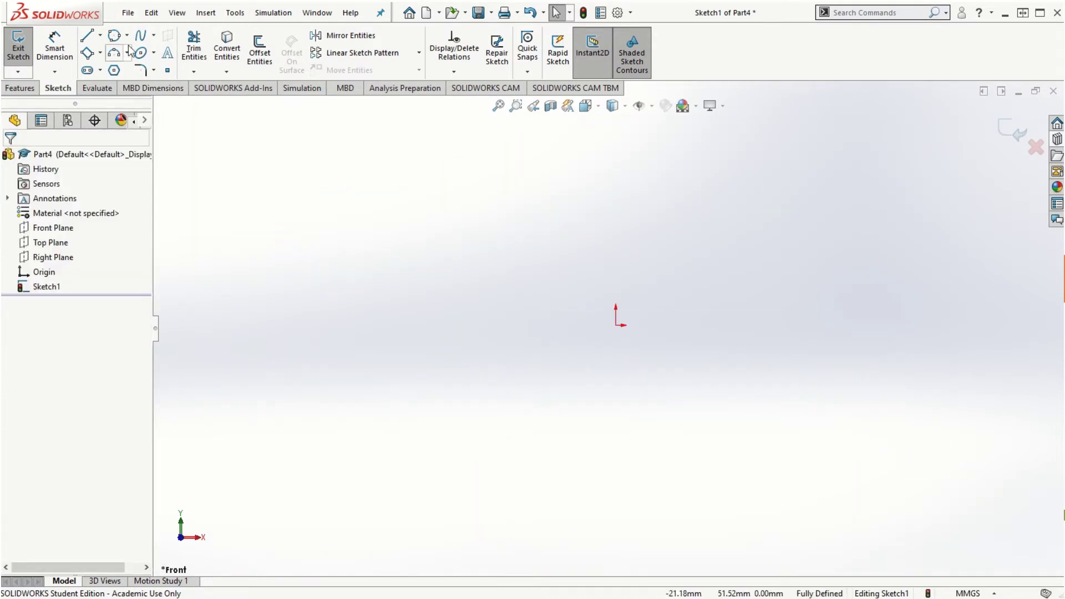
Step: Draw a horizontal line about 89 mm long and a vertical line about 42 mm long, both starting at the origin
key("l")
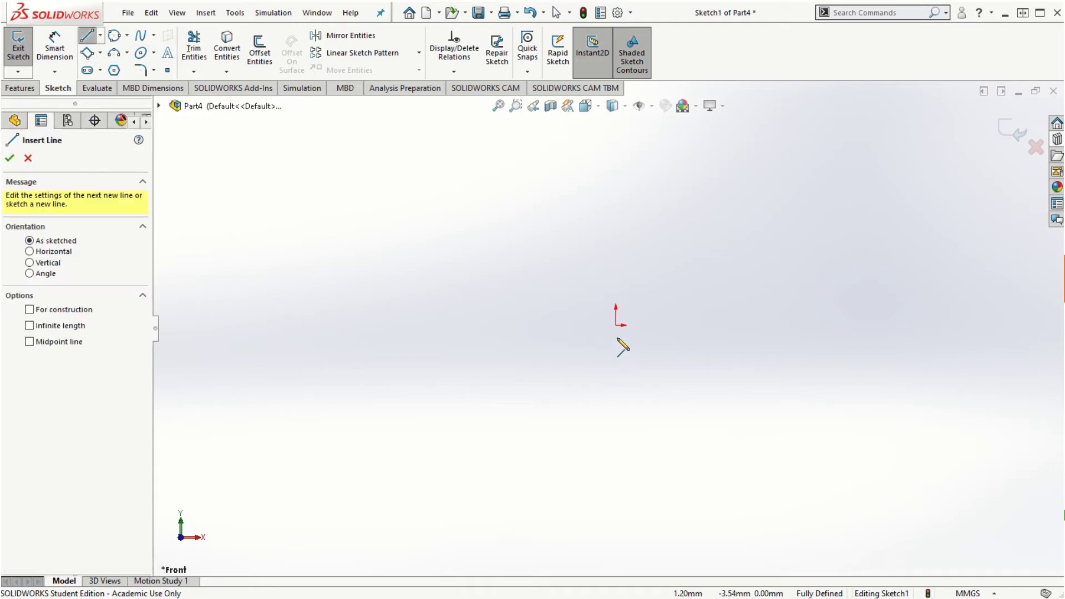
left_click(615, 326)
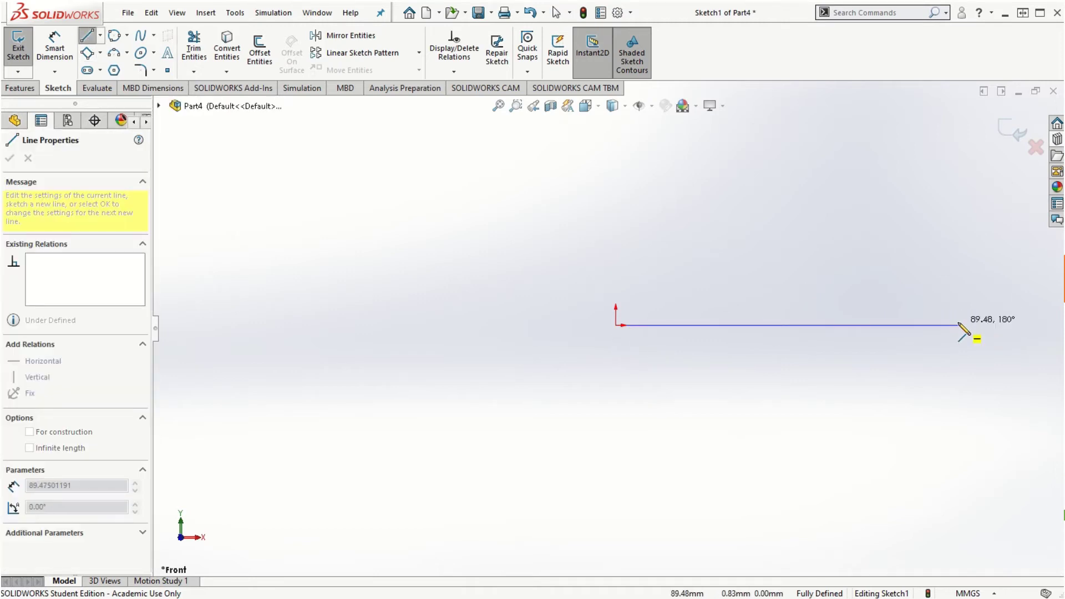
left_click(958, 325)
left_click(614, 326)
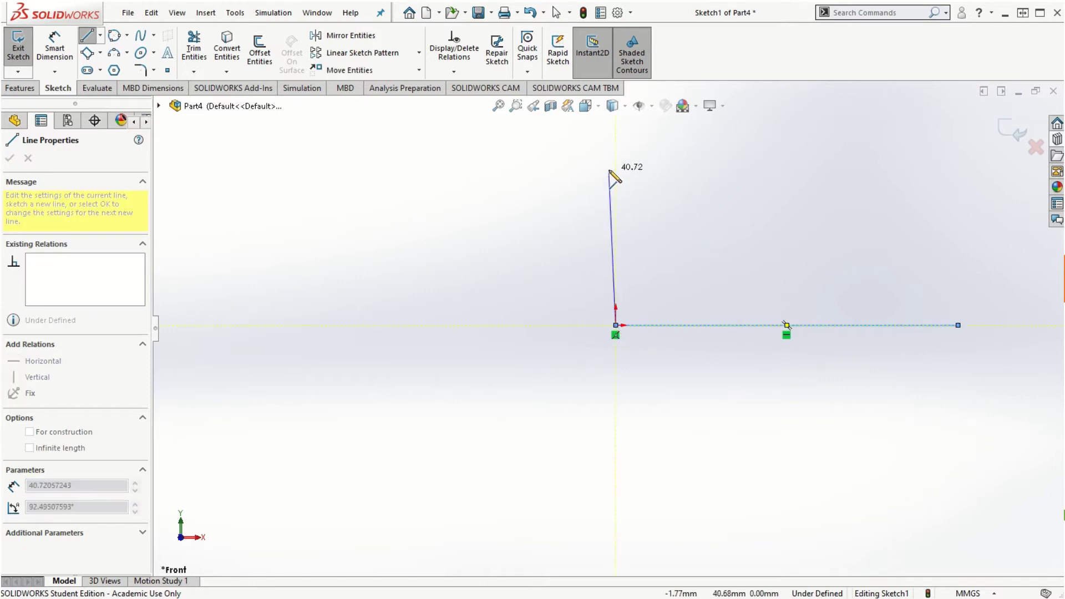
double_click(616, 165)
scroll(608, 359, "up", 3)
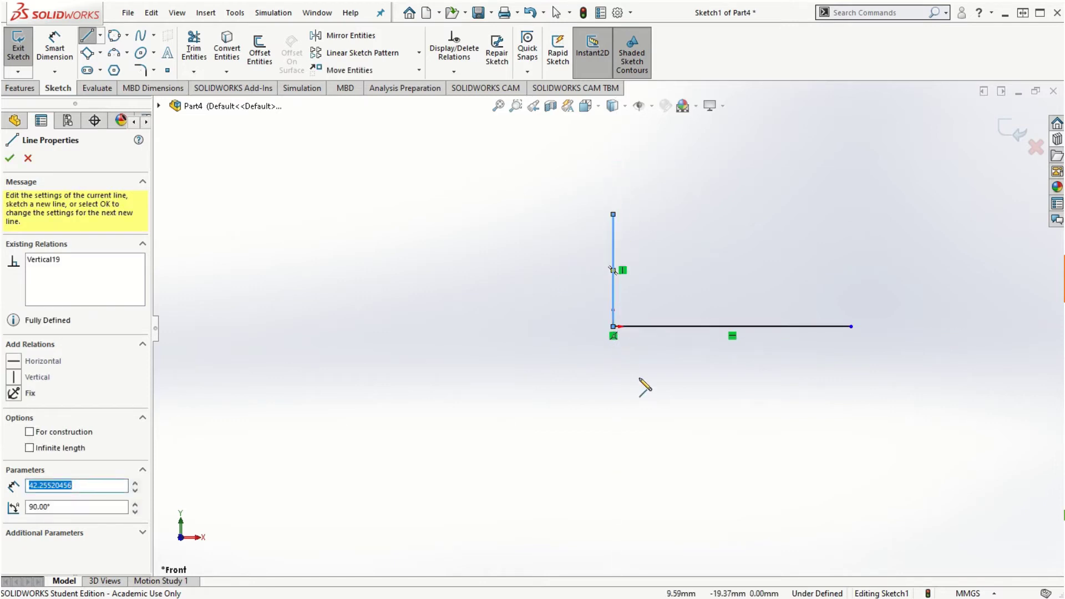
scroll(846, 222, "down", 2)
scroll(559, 465, "up", 1)
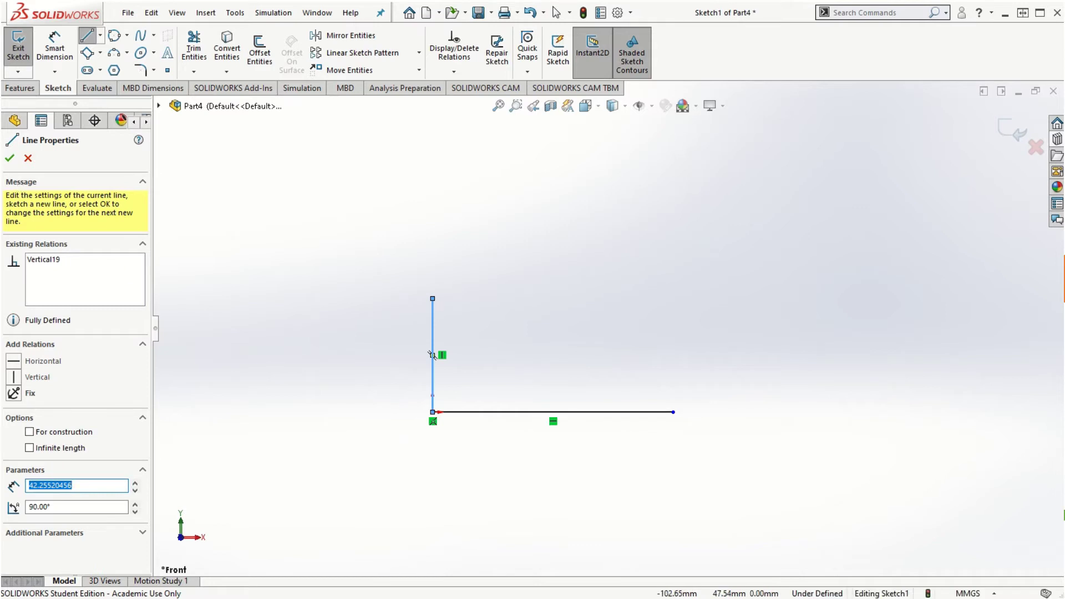
left_click(23, 159)
Step: Try a three-point arc joining the free ends of the vertical and horizontal lines, centred at about X 49.7 mm, Y 31.7 mm, and undo it
left_click(154, 53)
left_click(126, 52)
left_click(127, 52)
left_click(127, 53)
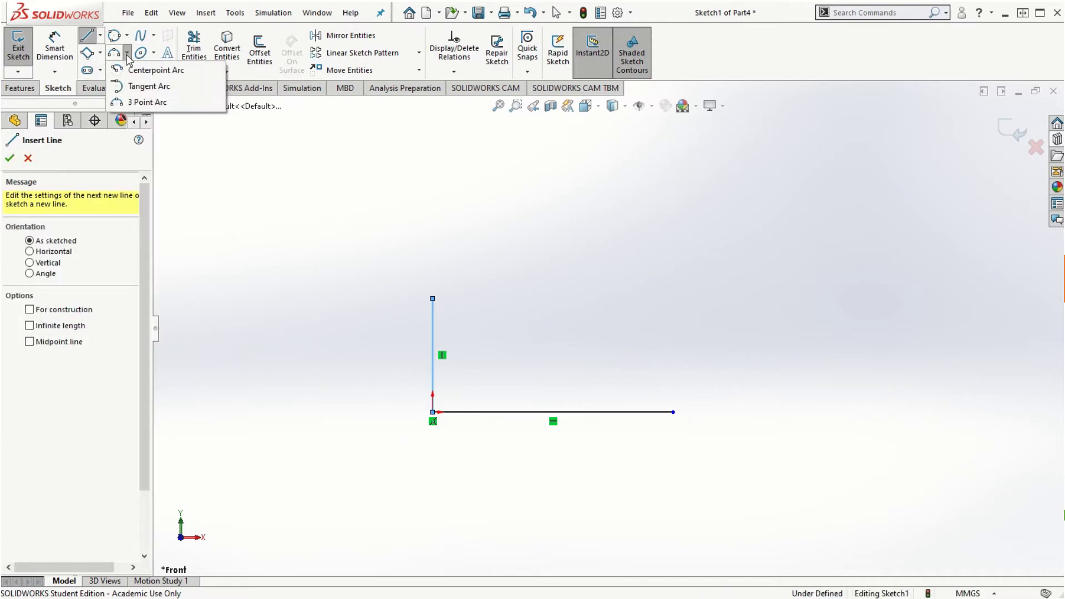
left_click(133, 103)
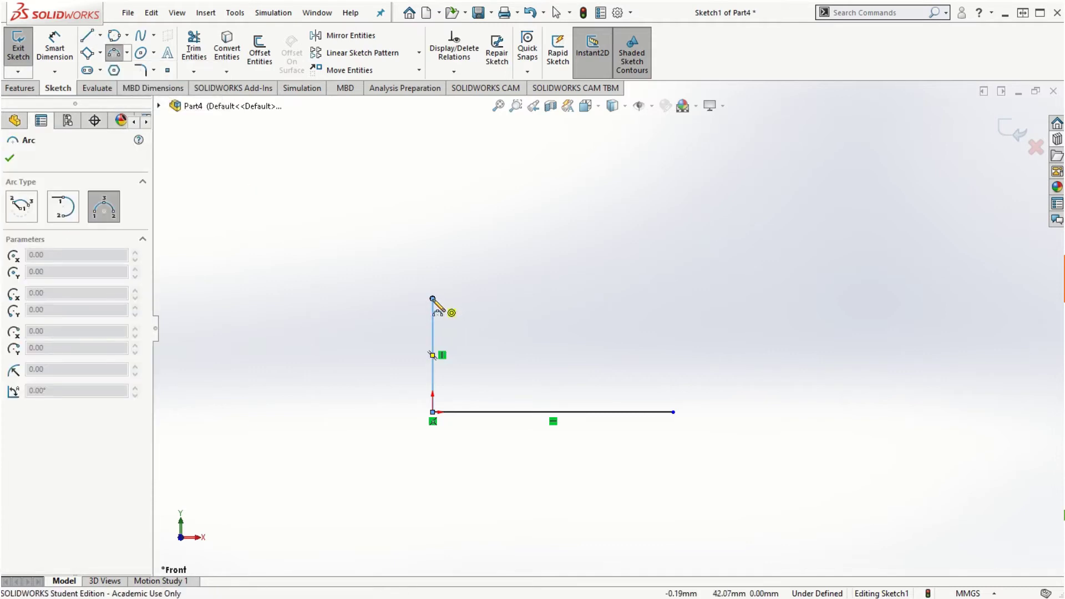
left_click(432, 298)
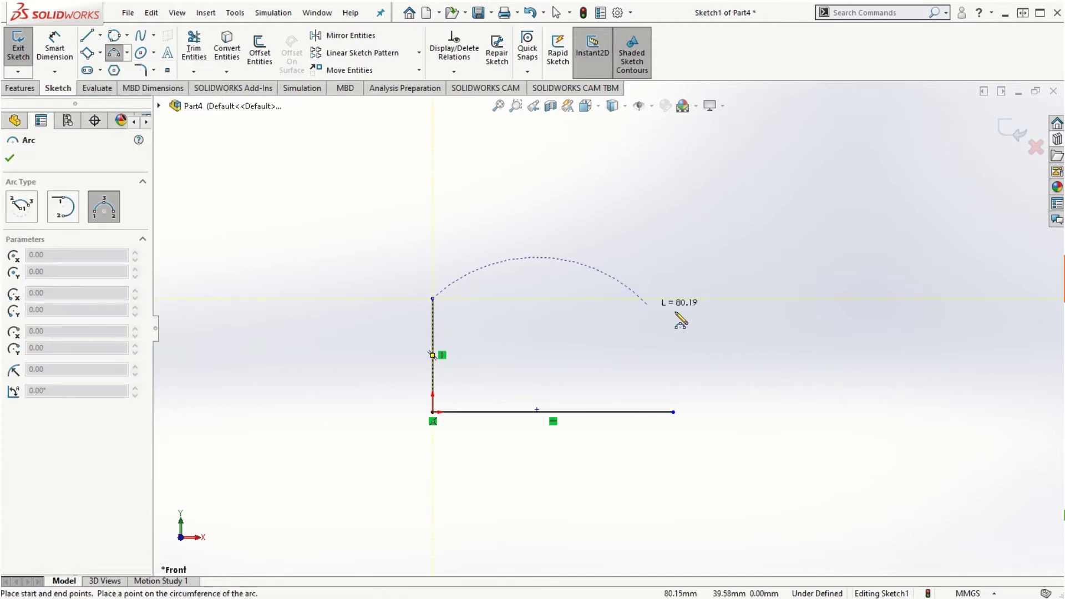
left_click(673, 412)
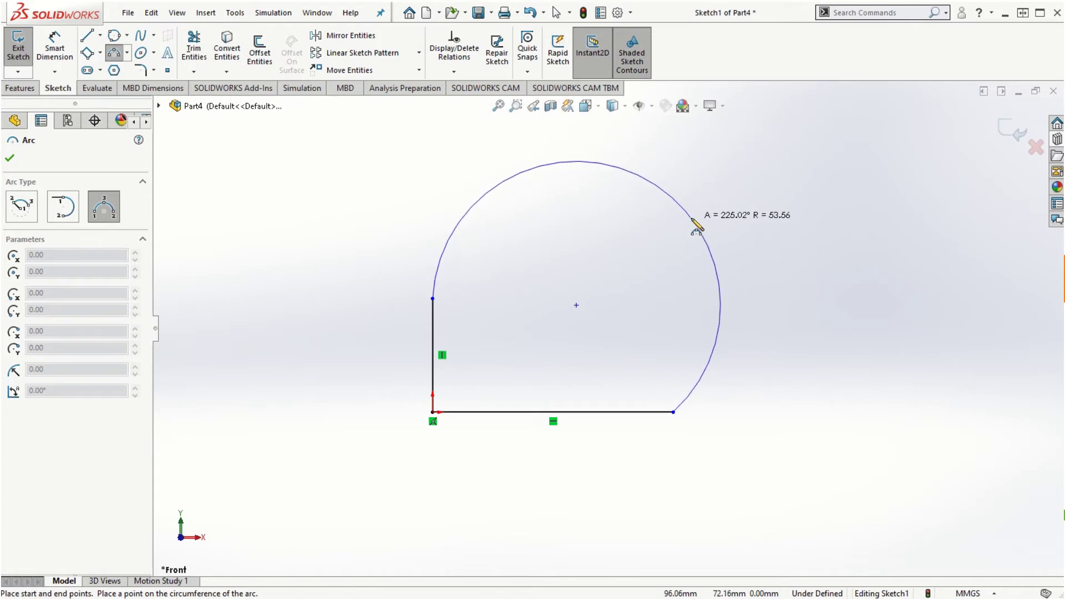
left_click(686, 256)
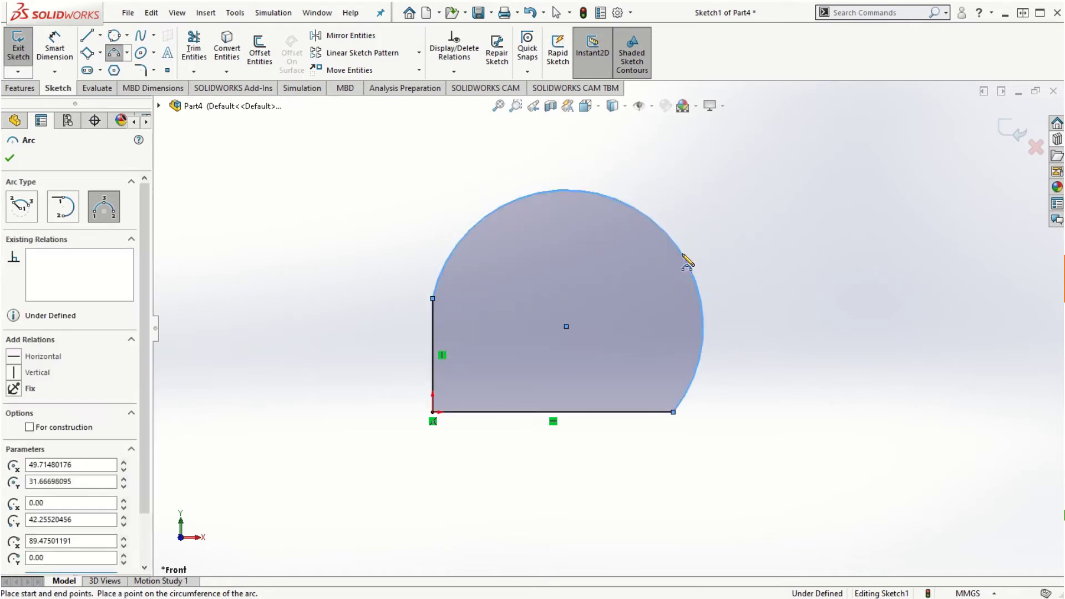
left_click(10, 158)
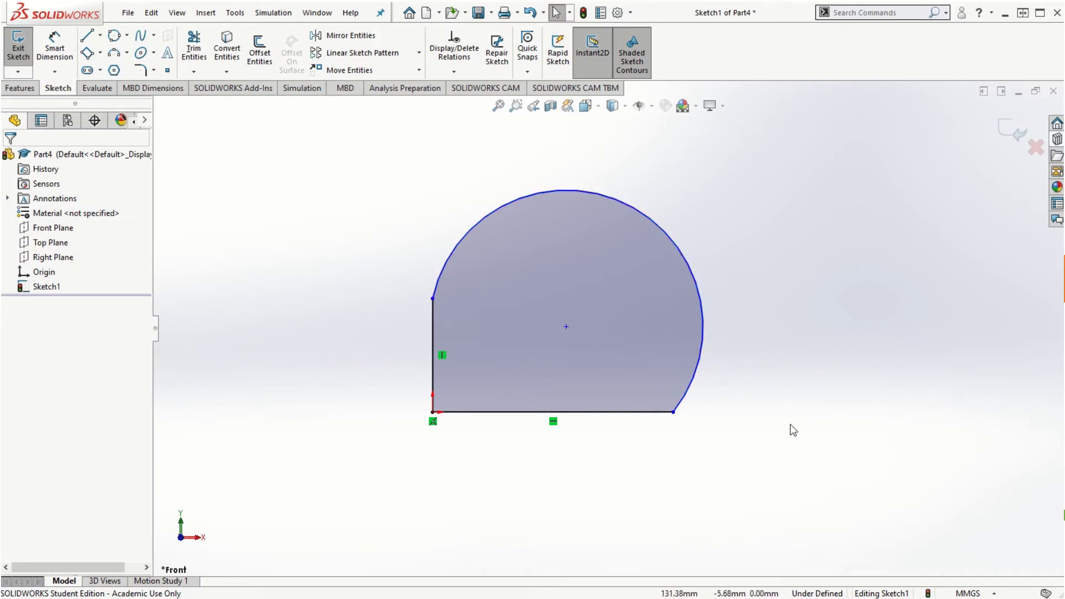
key("ctrl+z")
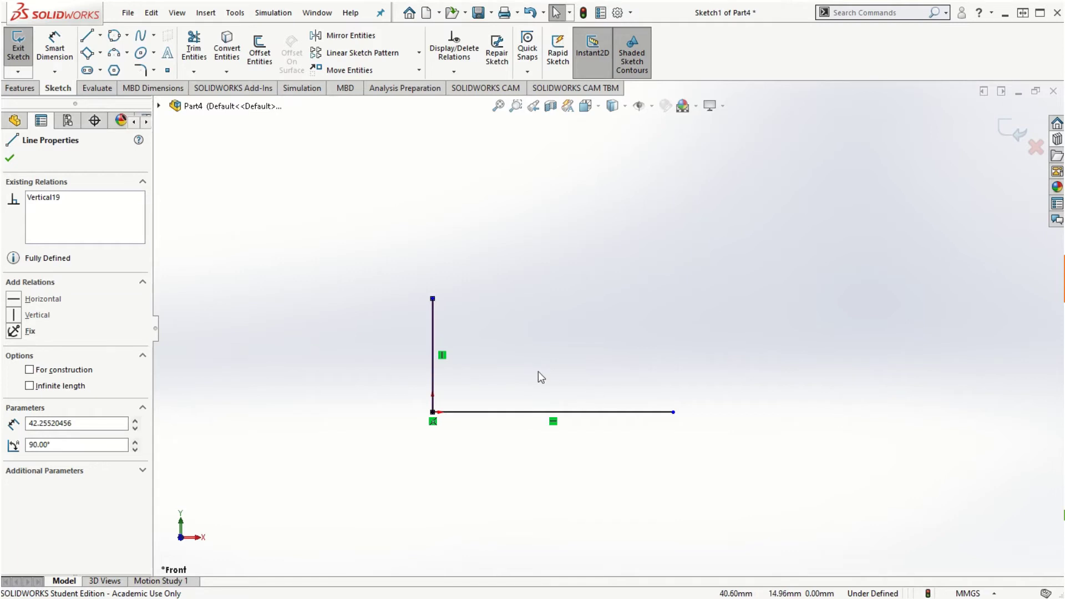
Step: Draw a centerpoint arc about the vertical line's upper end, from about X 58 mm, Y 70.2 mm counterclockwise to about X -58 mm, Y 14.3 mm
left_click(126, 53)
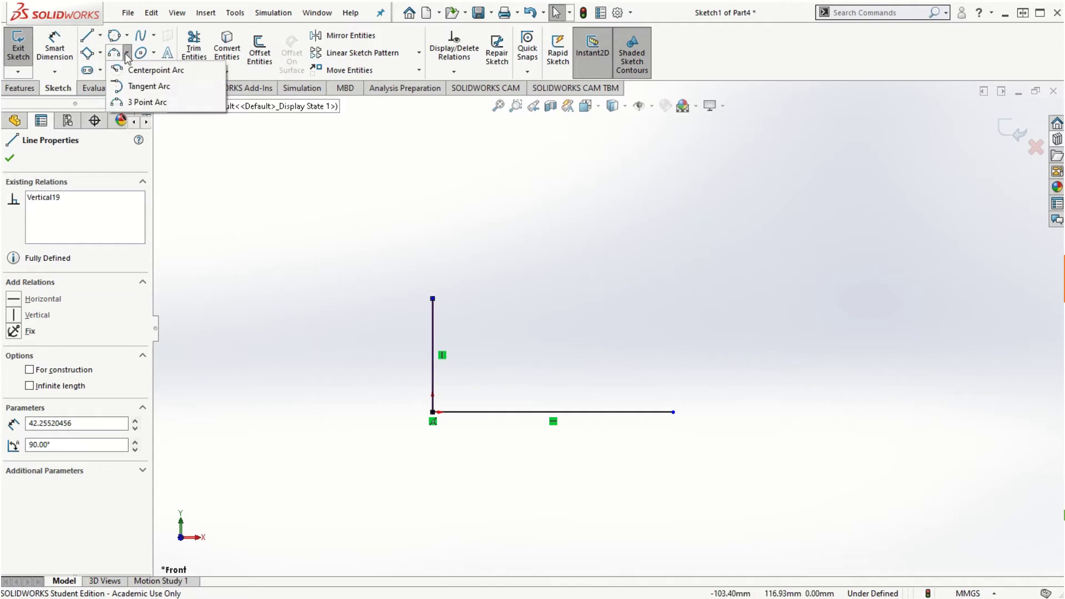
left_click(158, 70)
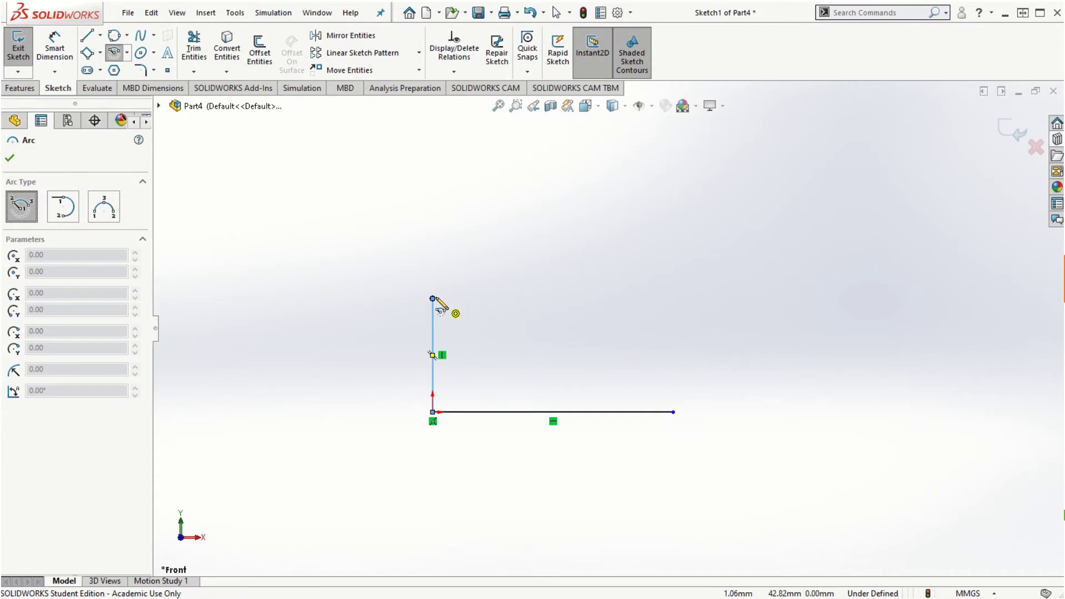
left_click(432, 299)
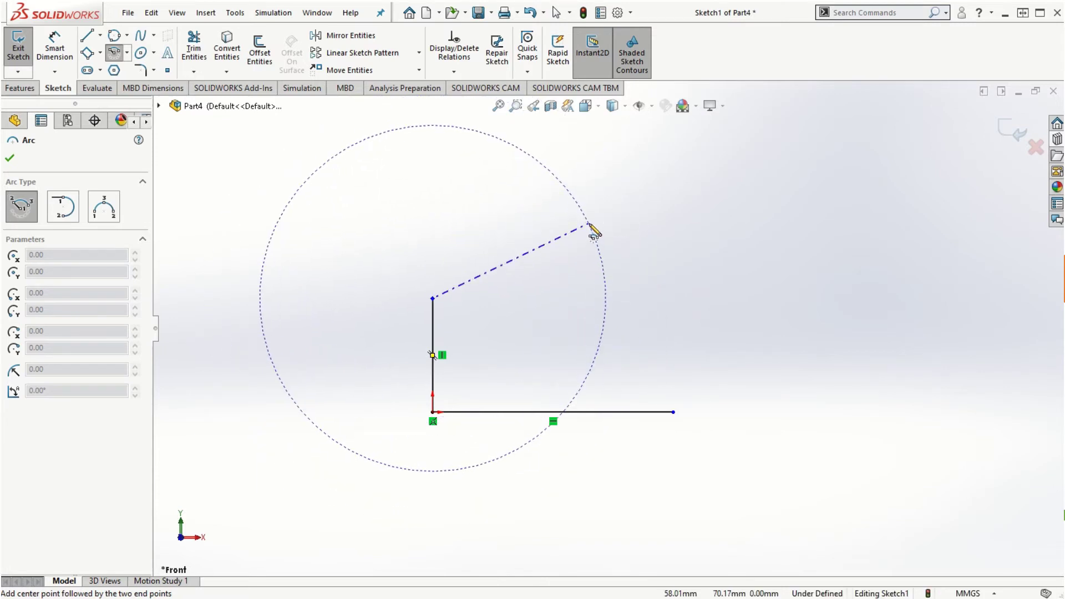
left_click(589, 224)
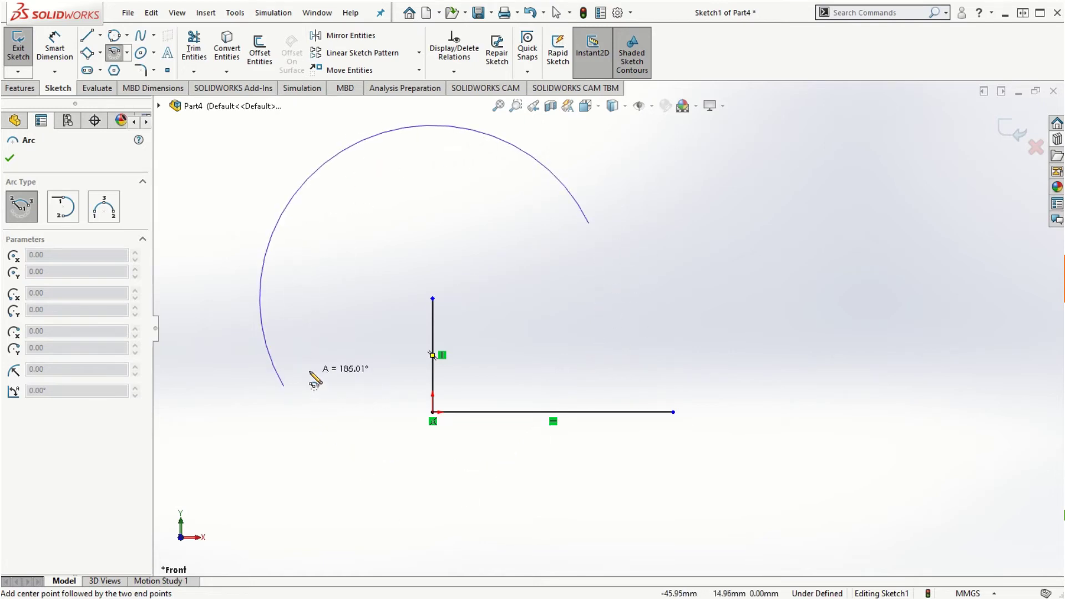
left_click(308, 360)
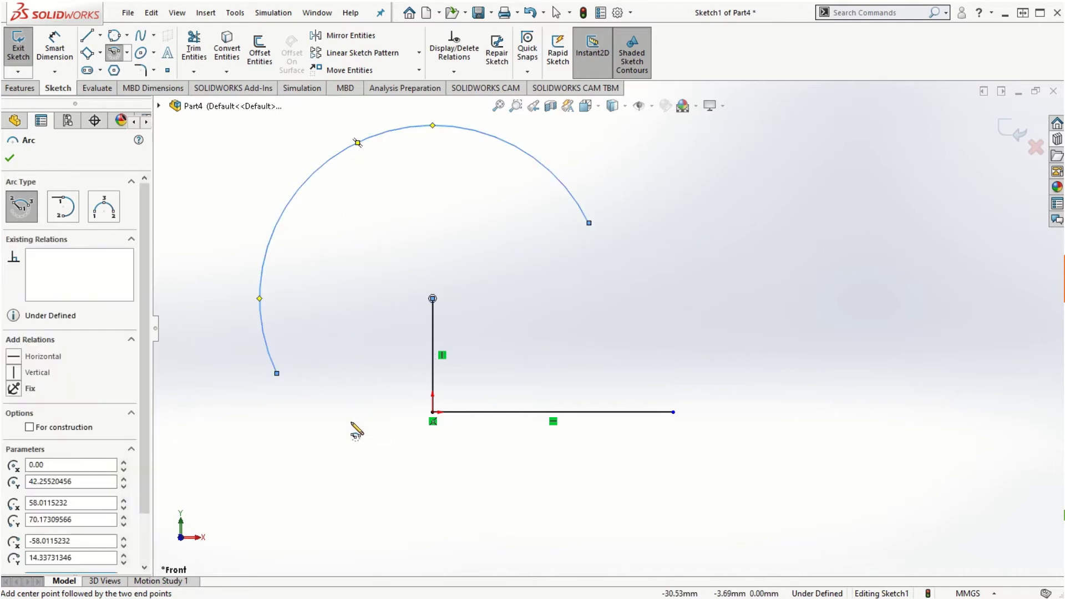
key("Escape")
Step: Raise the arc's centre with the vertical line's upper end and shrink the arc by moving its lower-left endpoint to about X -23.3 mm, Y 37.3 mm
left_click_drag(432, 299, 471, 314)
left_click(559, 336)
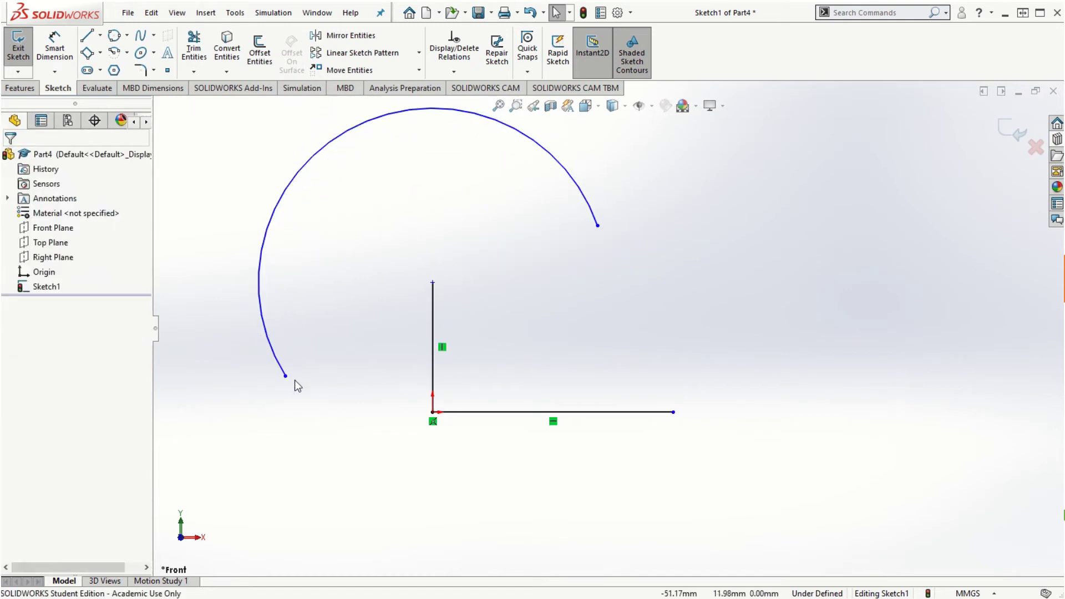
left_click_drag(286, 377, 370, 311)
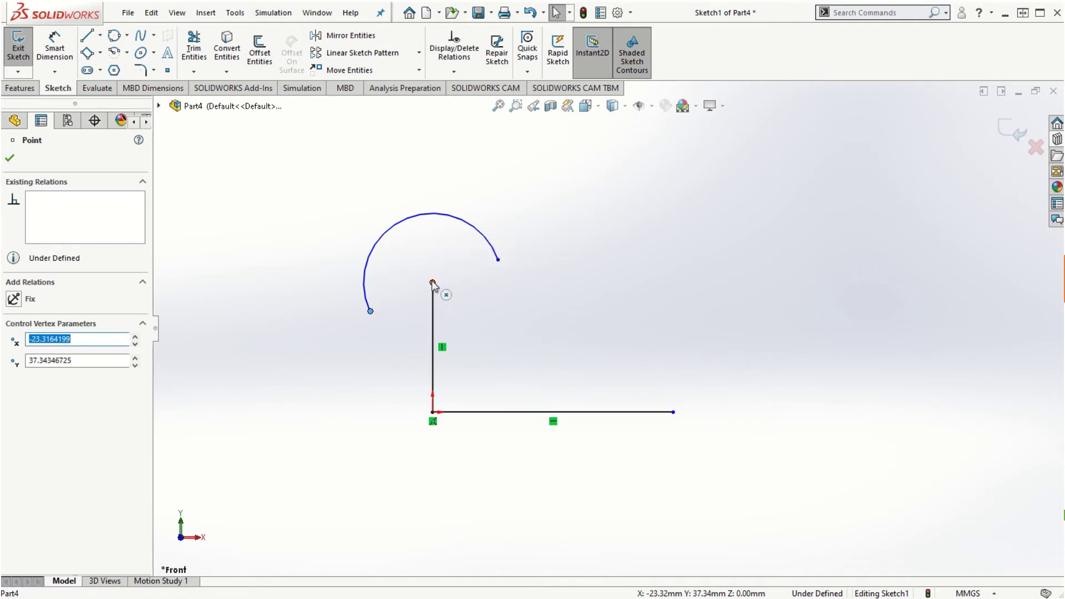
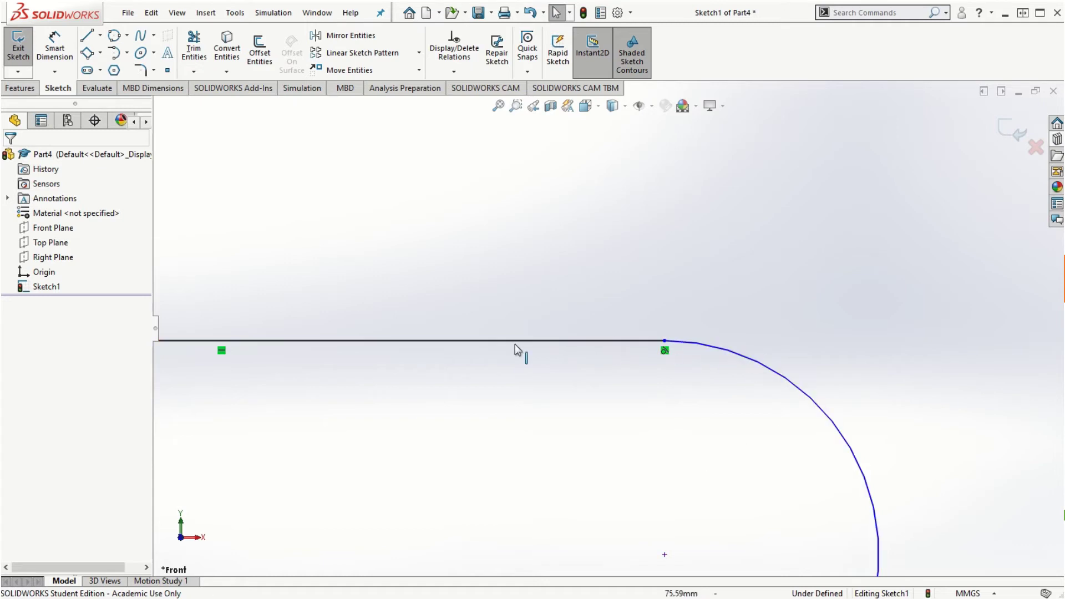
Step: Draw two parallel horizontal lines about 76 mm long, one below the other with aligned ends, above and to the right of the semicircular arc
scroll(680, 404, "up", 4)
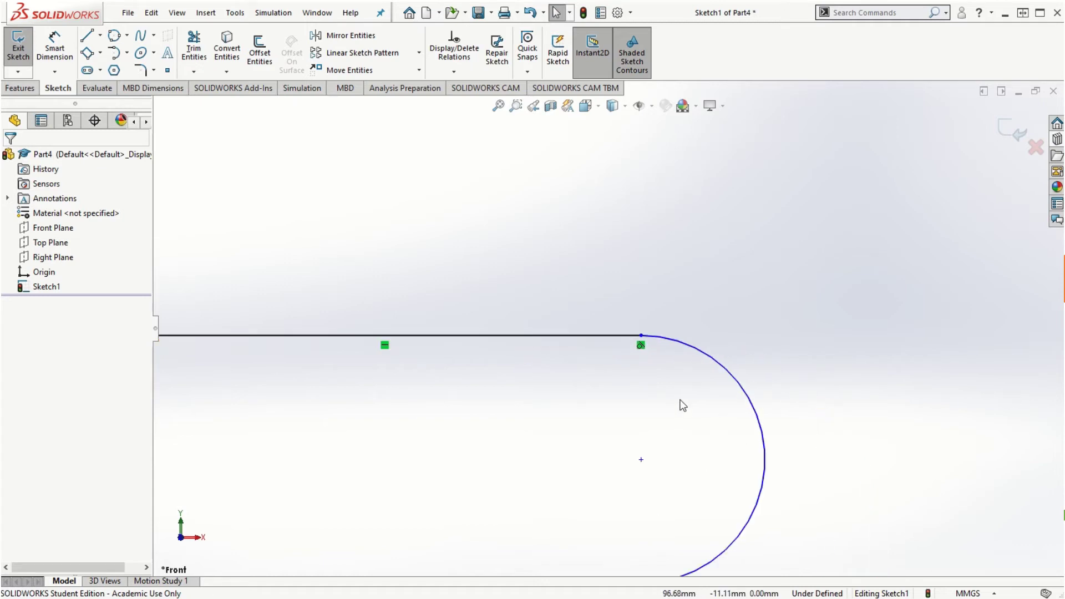
scroll(594, 377, "down", 1)
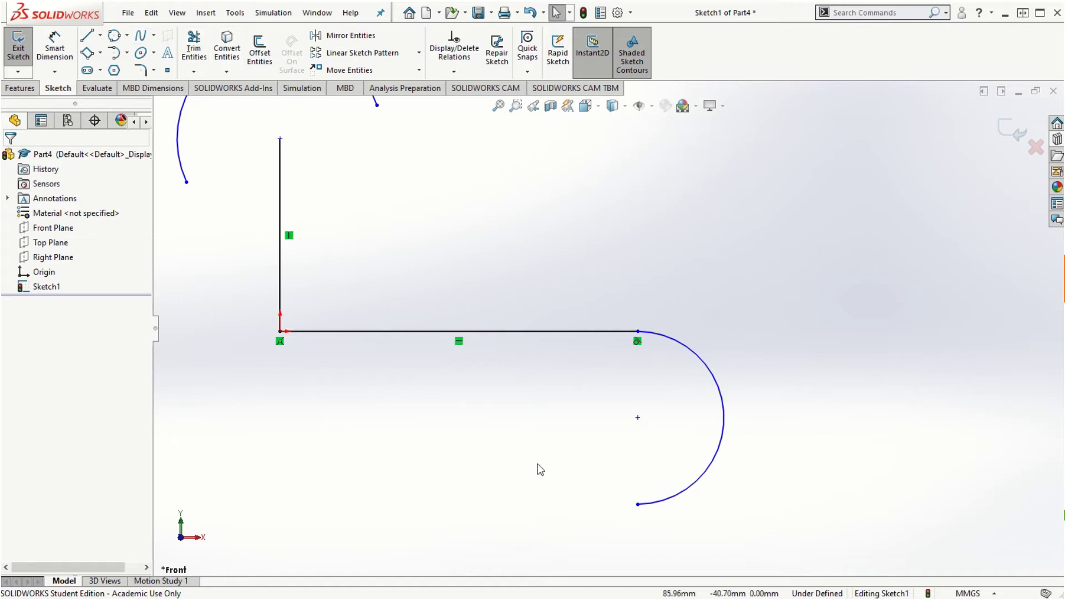
left_click(86, 36)
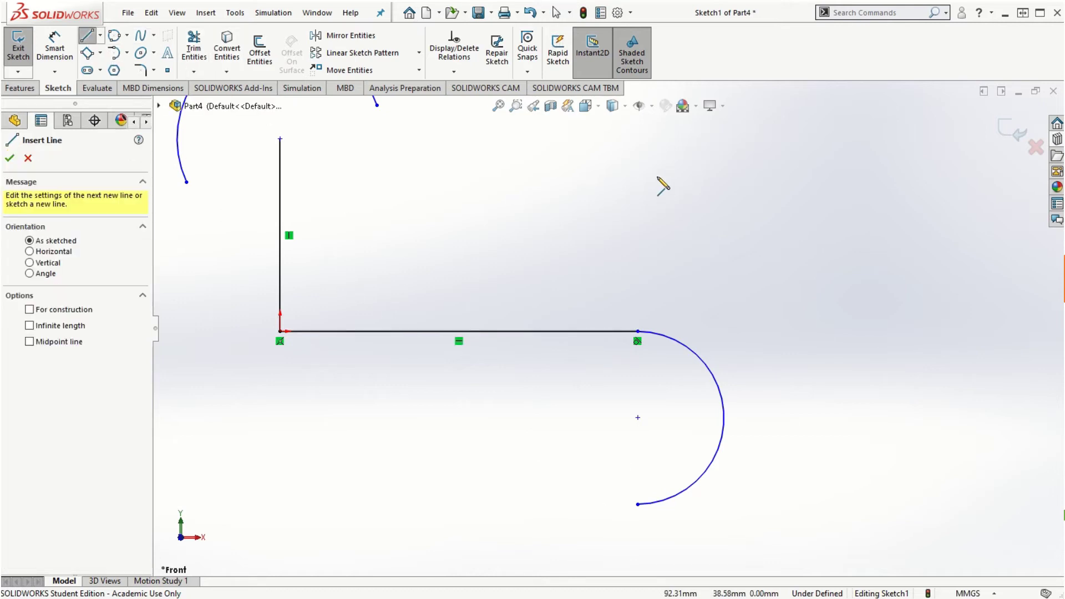
left_click(649, 176)
left_click(953, 177)
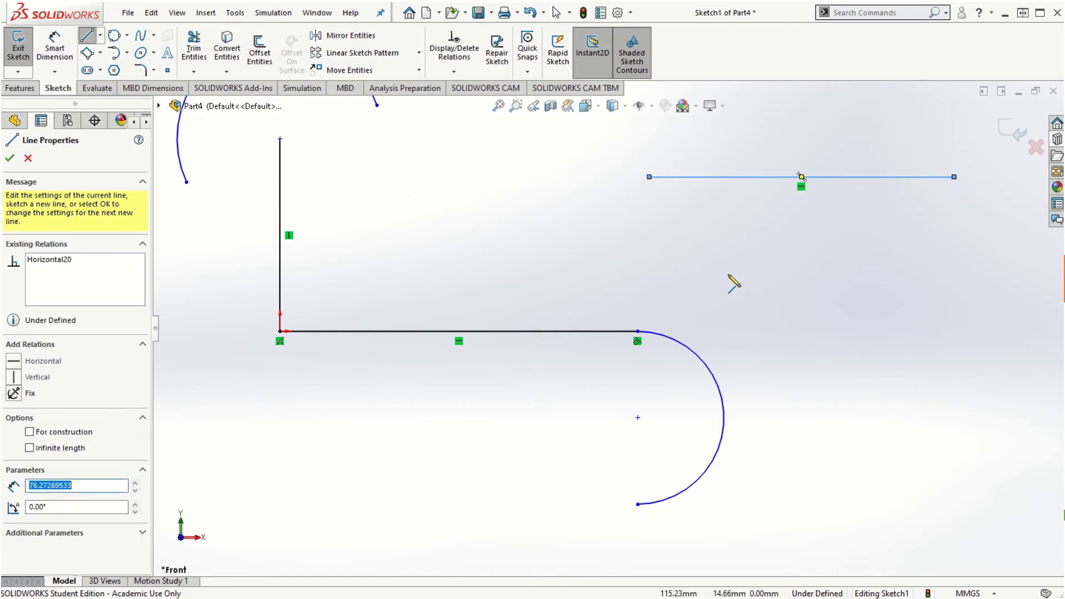
left_click(649, 272)
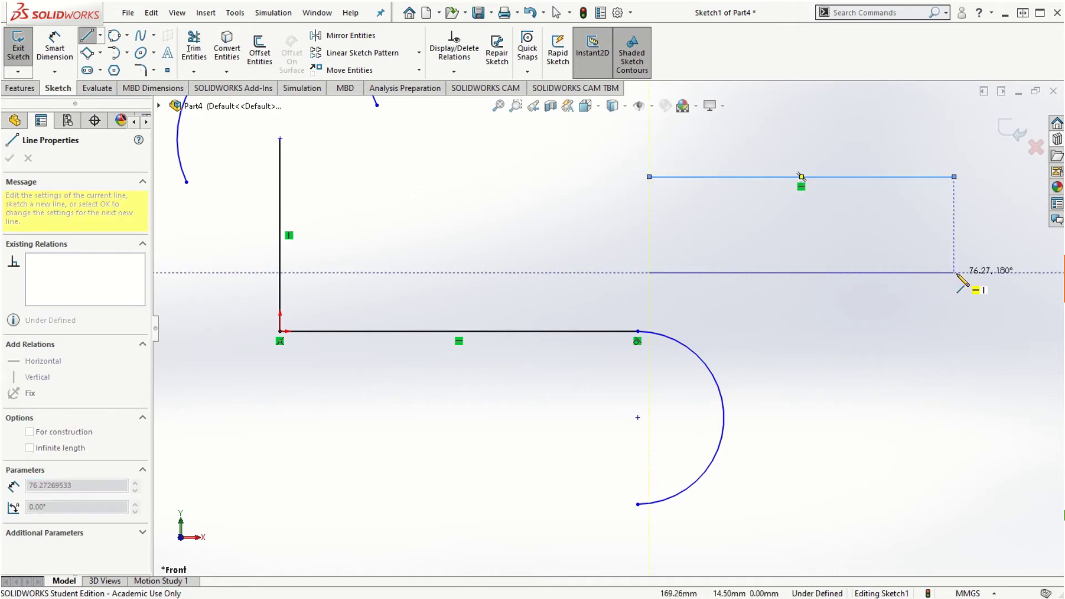
left_click(954, 272)
key("Escape")
Step: Connect the left ends of the two parallel horizontal lines with a tangent arc
scroll(842, 222, "up", 2)
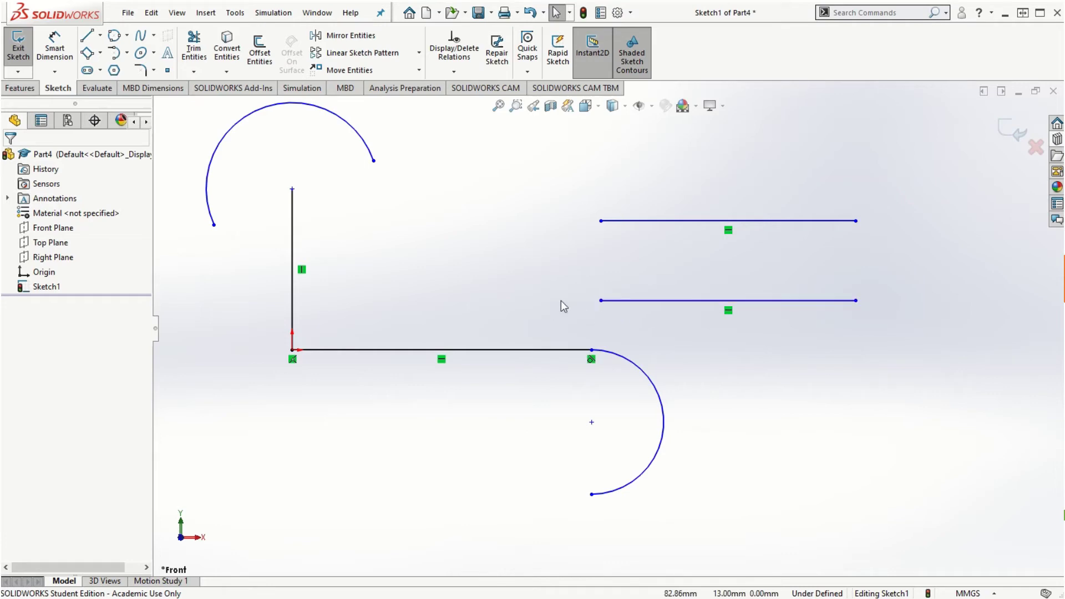
left_click(127, 54)
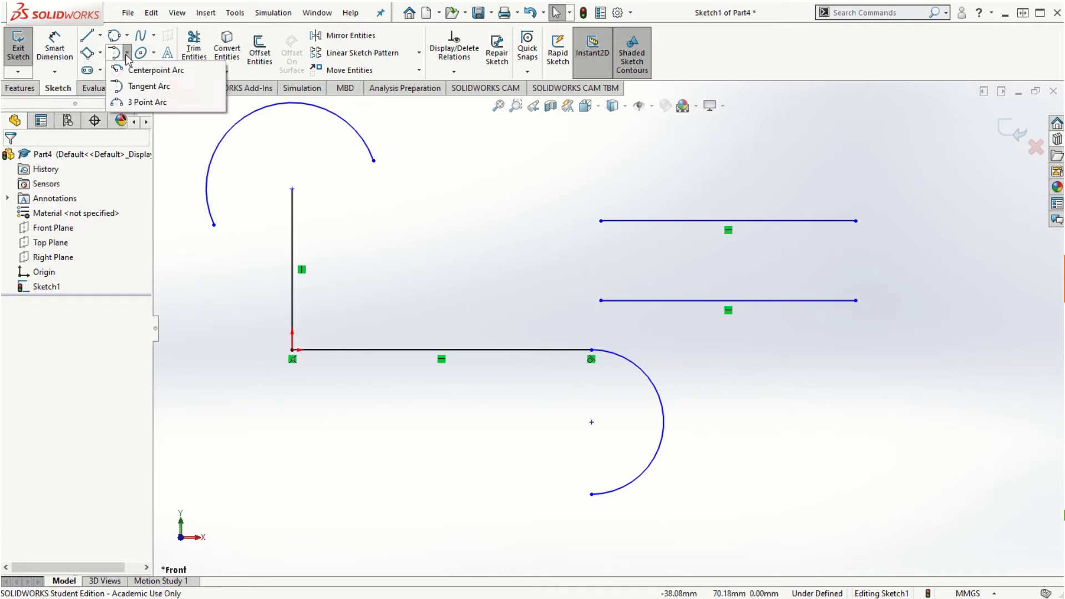
left_click(146, 87)
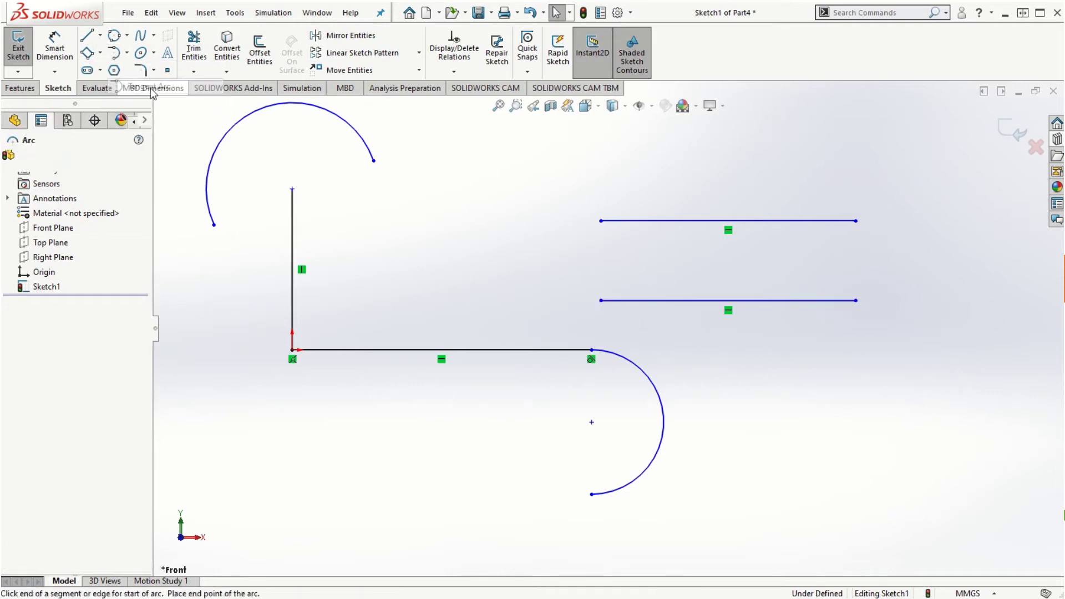
left_click(601, 220)
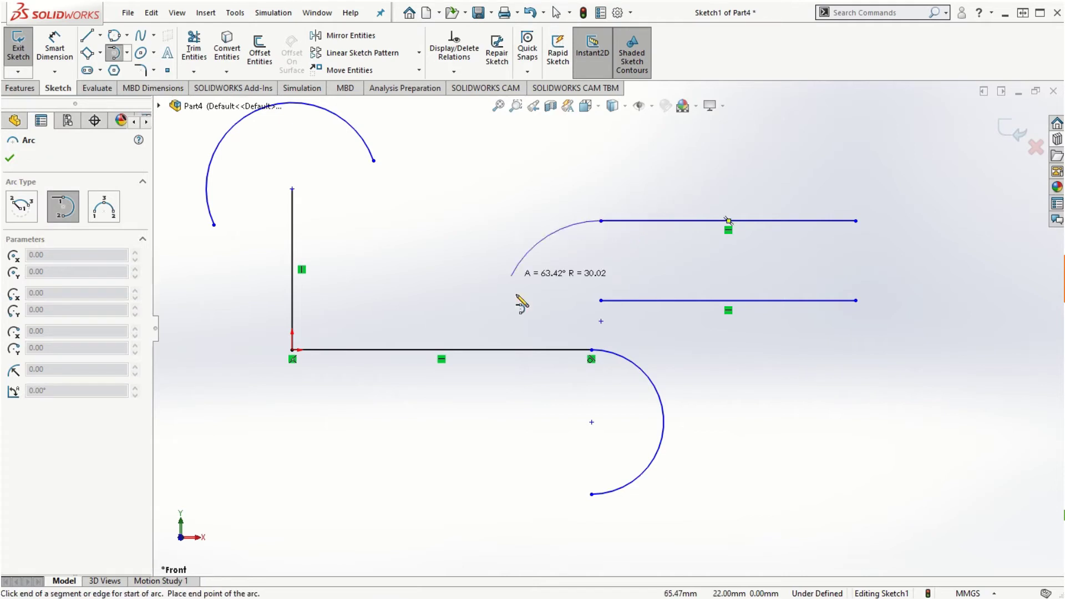
left_click(600, 300)
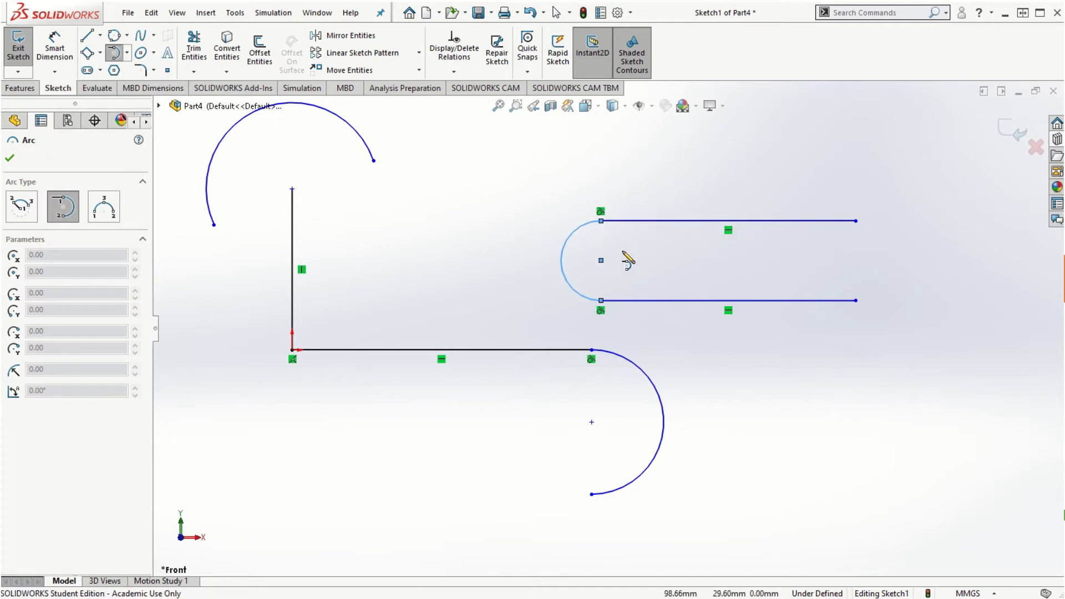
scroll(630, 257, "down", 3)
scroll(615, 331, "down", 2)
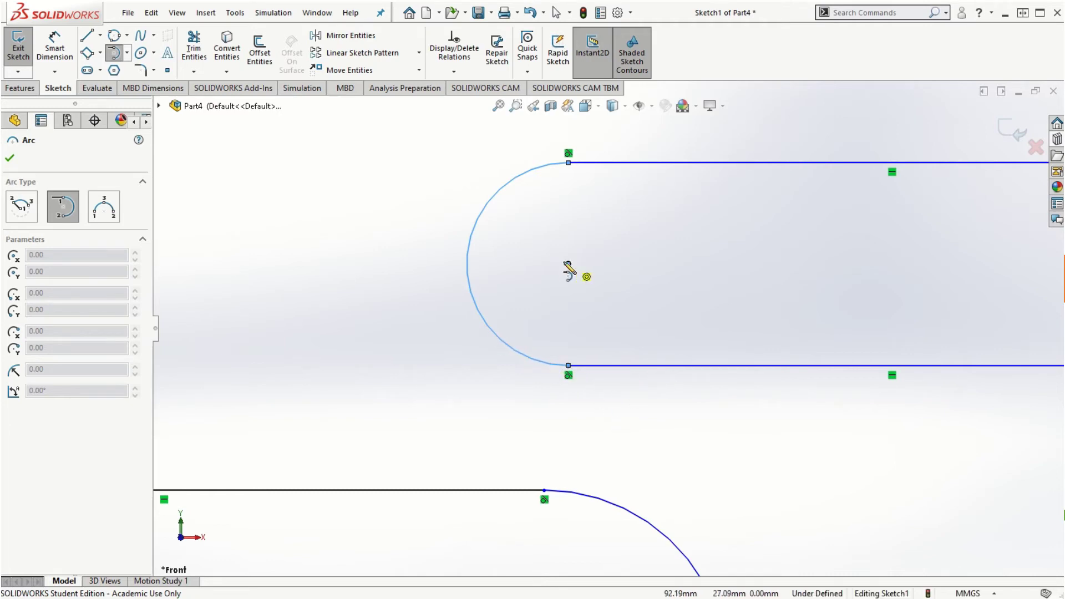
key("Escape")
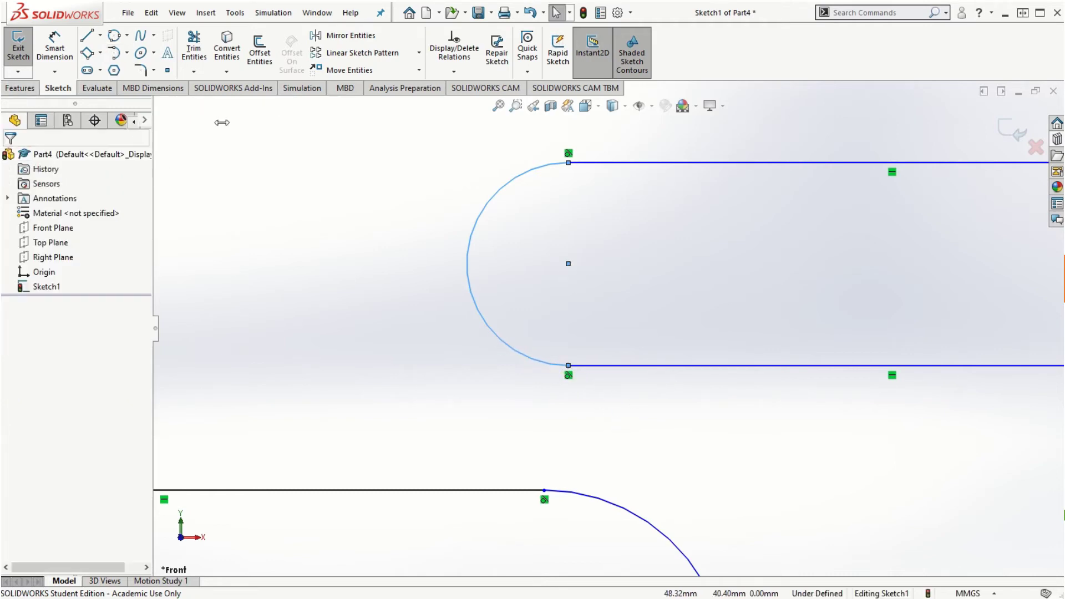
Step: Select all the lines and arcs in the sketch and delete them
key("z")
key("z")
key("z")
key("z")
key("z")
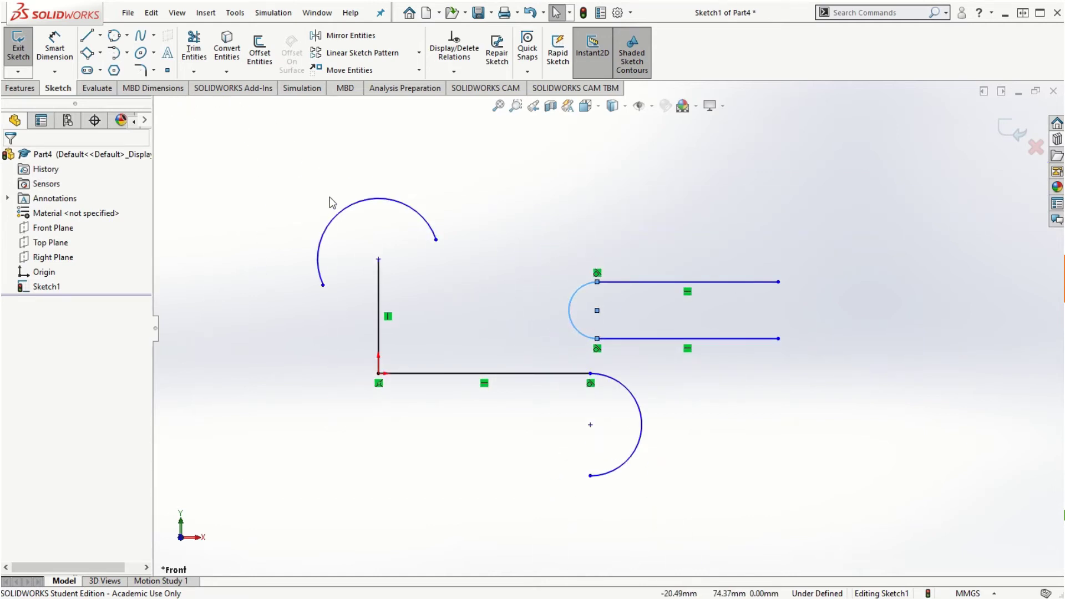
left_click_drag(253, 161, 801, 486)
key("Delete")
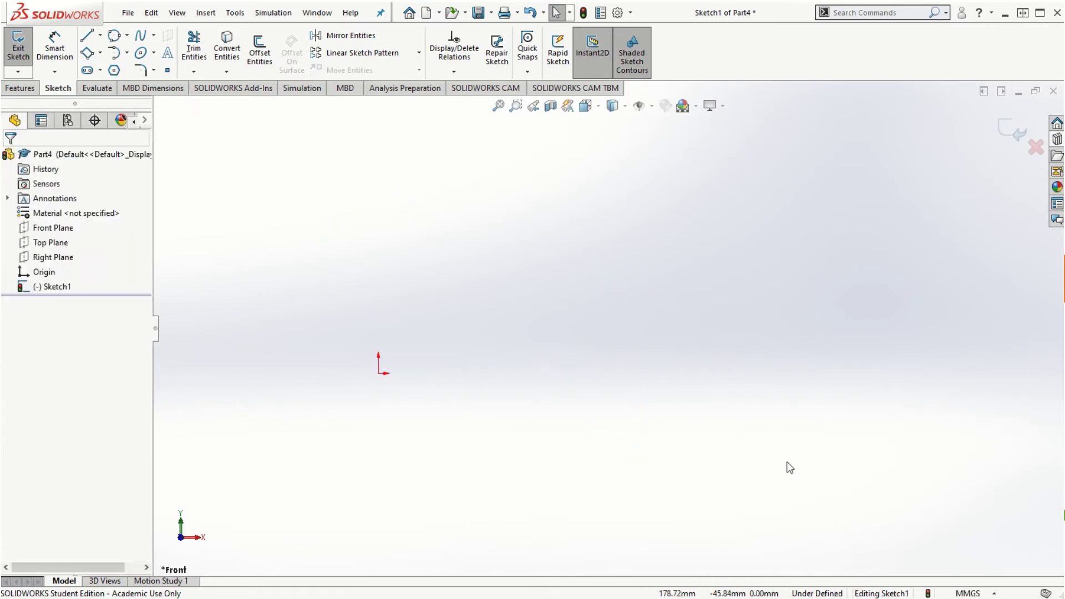
Step: Draw a six-sided polygon centred on the origin at 0° with an inscribed circle of about 133 mm diameter
left_click(114, 70)
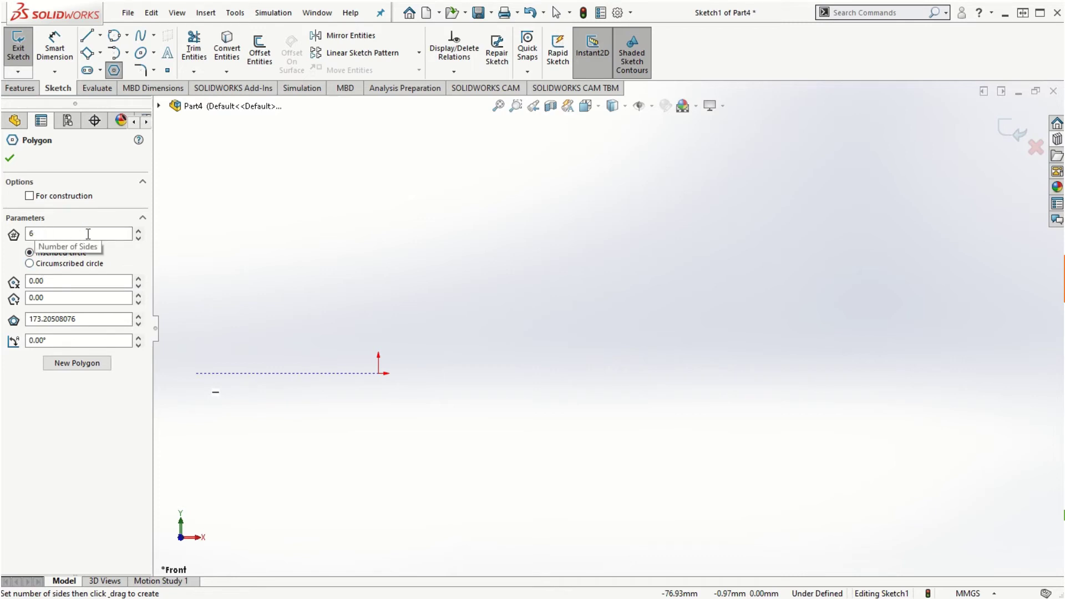
double_click(33, 234)
type("5")
left_click(379, 373)
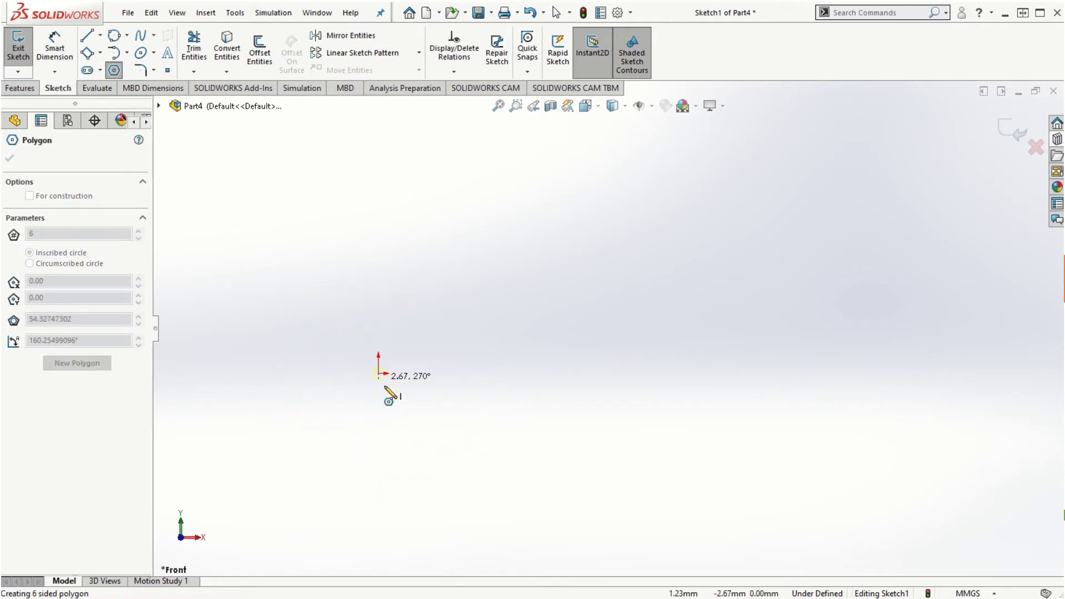
scroll(388, 388, "up", 3)
middle_click_drag(451, 451, 624, 345, "ctrl")
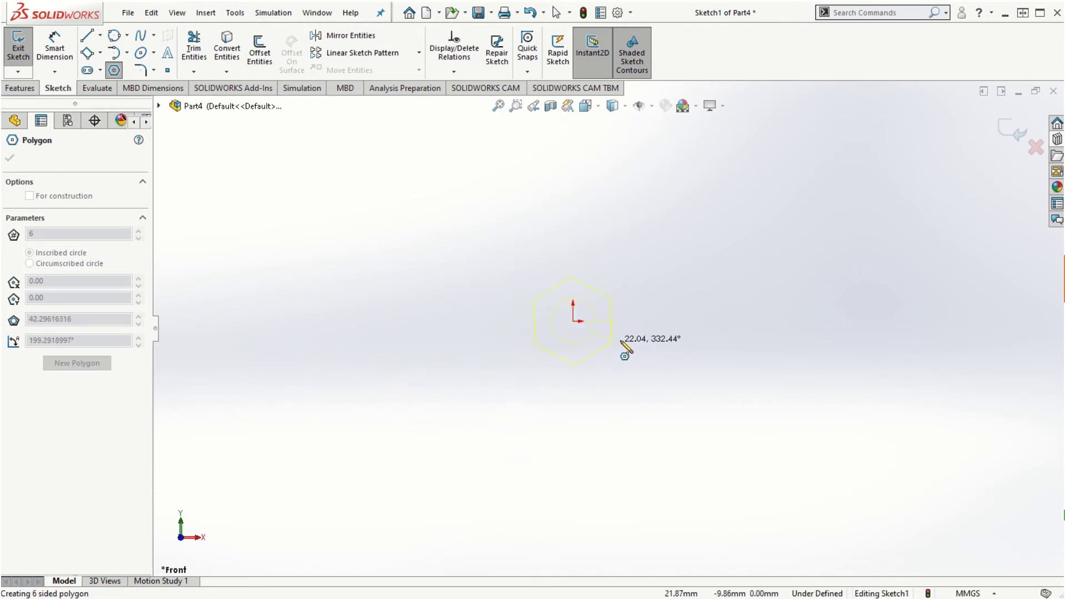
left_click(727, 321)
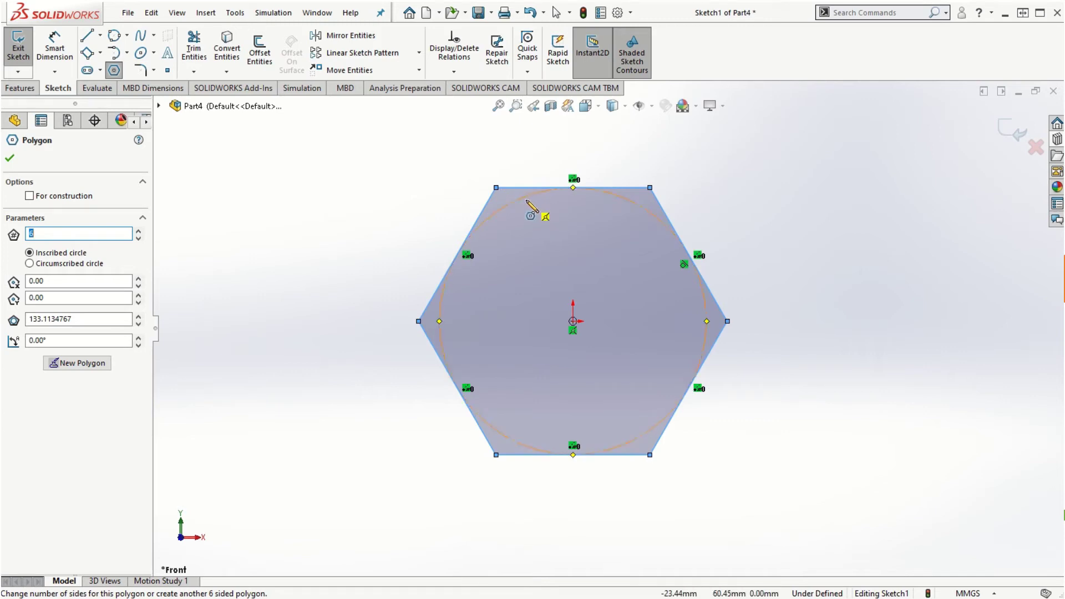
Step: Switch the hexagon's construction circle to circumscribed and back to inscribed
left_click(29, 264)
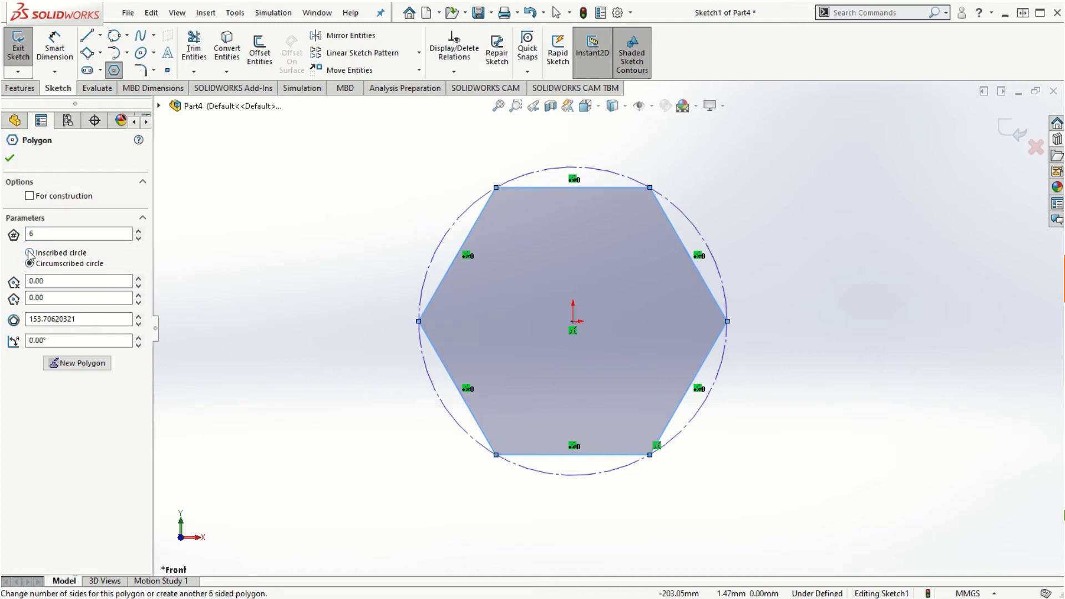
left_click(30, 253)
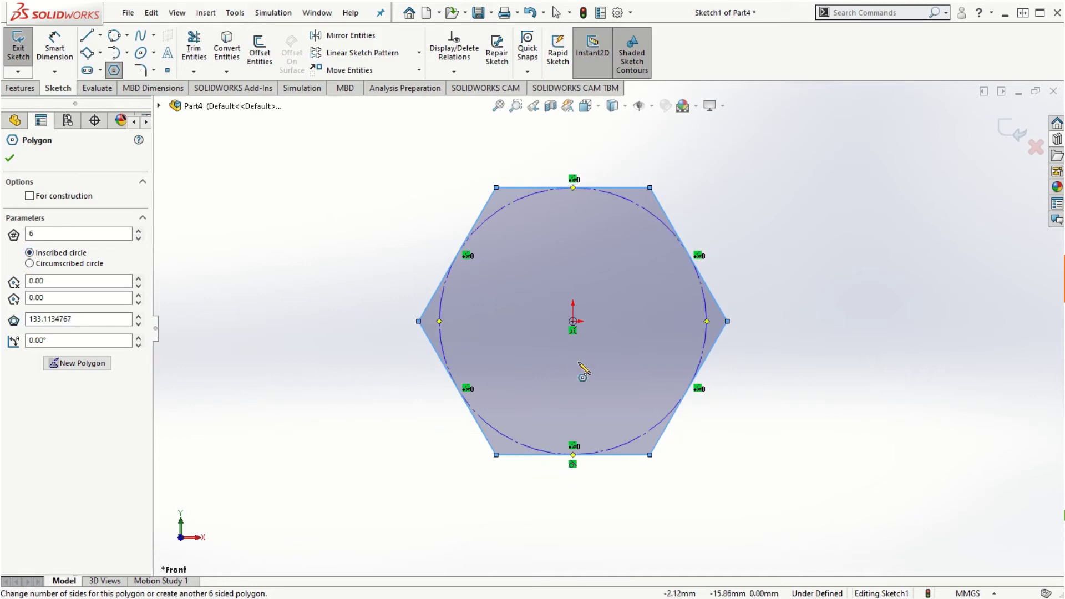
Step: Rotate and enlarge the hexagon about the origin by moving its lower-left vertex to about X -21.78 mm, Y -84.17 mm
key("Escape")
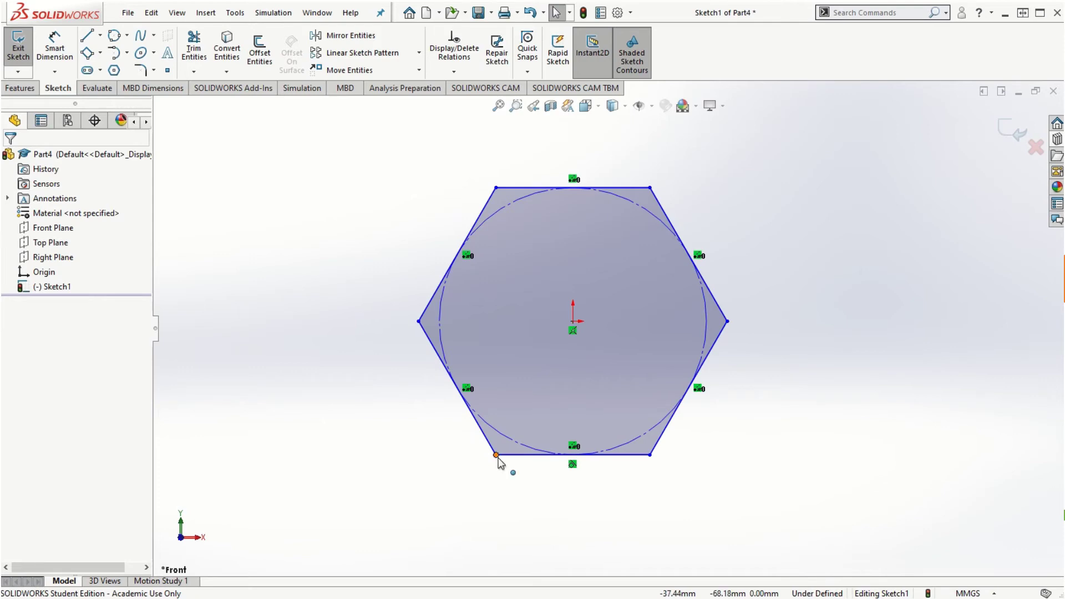
left_click_drag(496, 455, 534, 490)
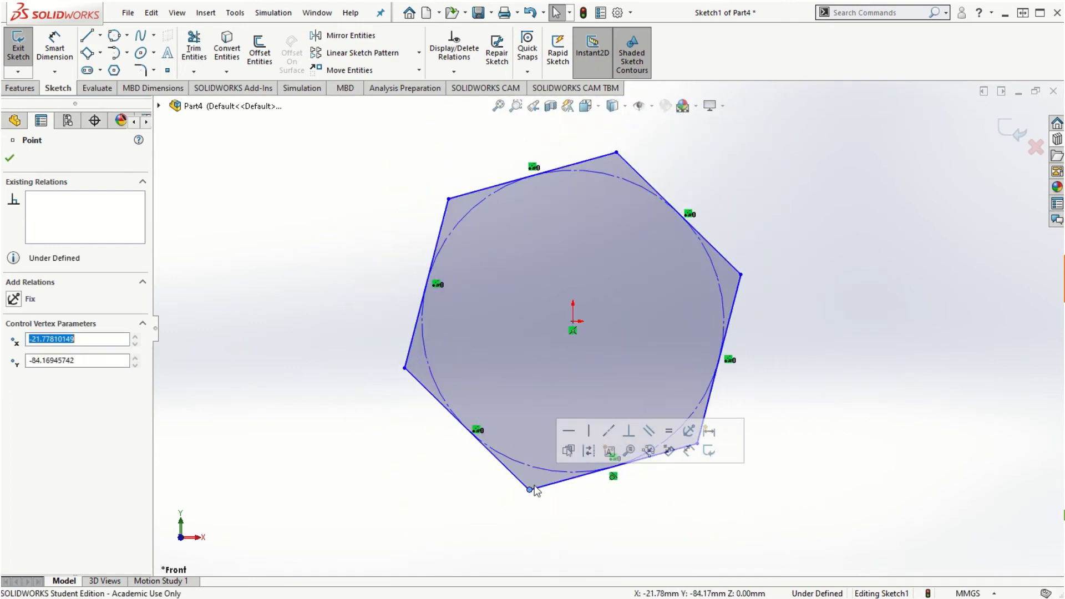
scroll(718, 209, "down", 2)
scroll(697, 328, "up", 3)
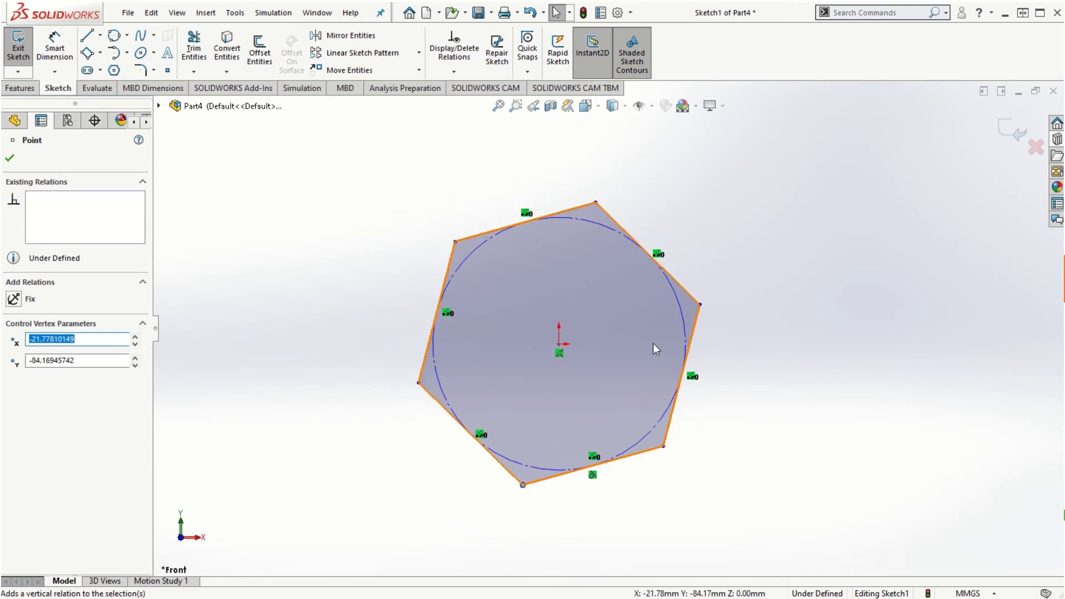
left_click(877, 451)
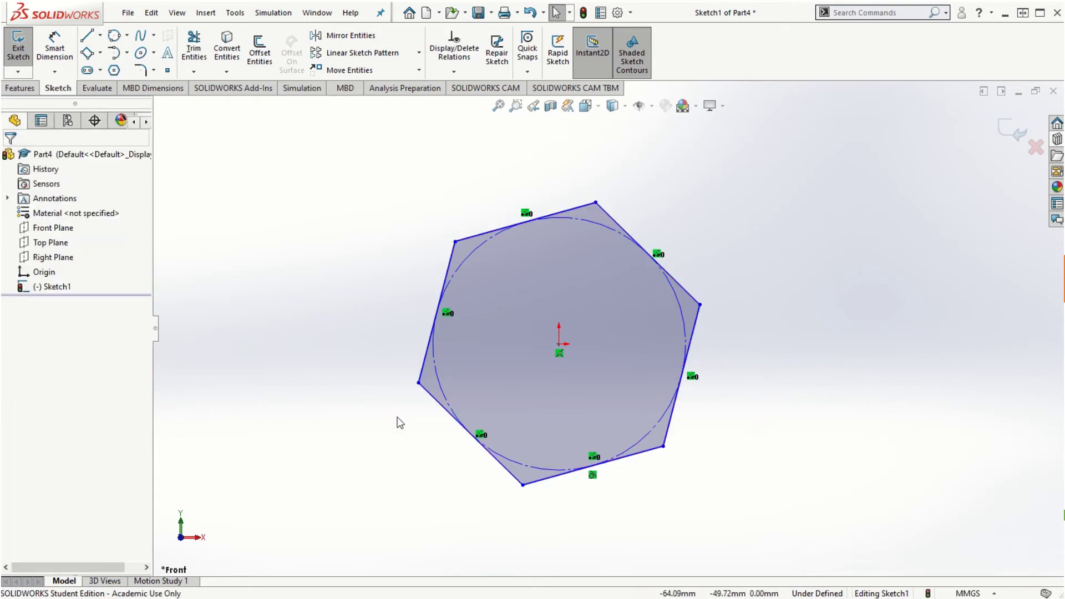
Step: Dimension the distance between the hexagon's upper edge and the opposite lower edge as 150 mm
left_click(54, 50)
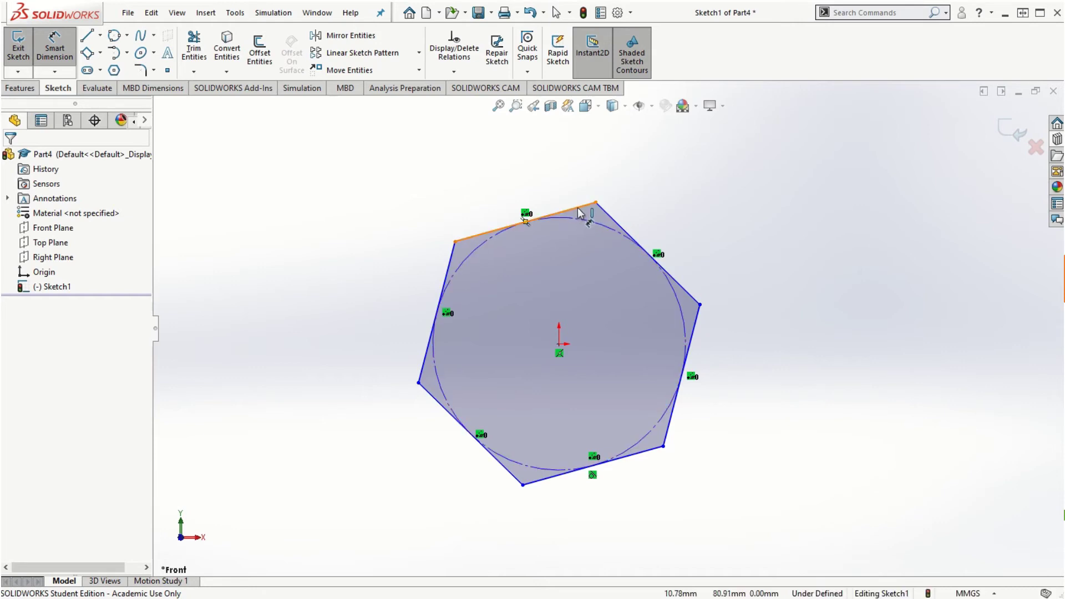
left_click(471, 240)
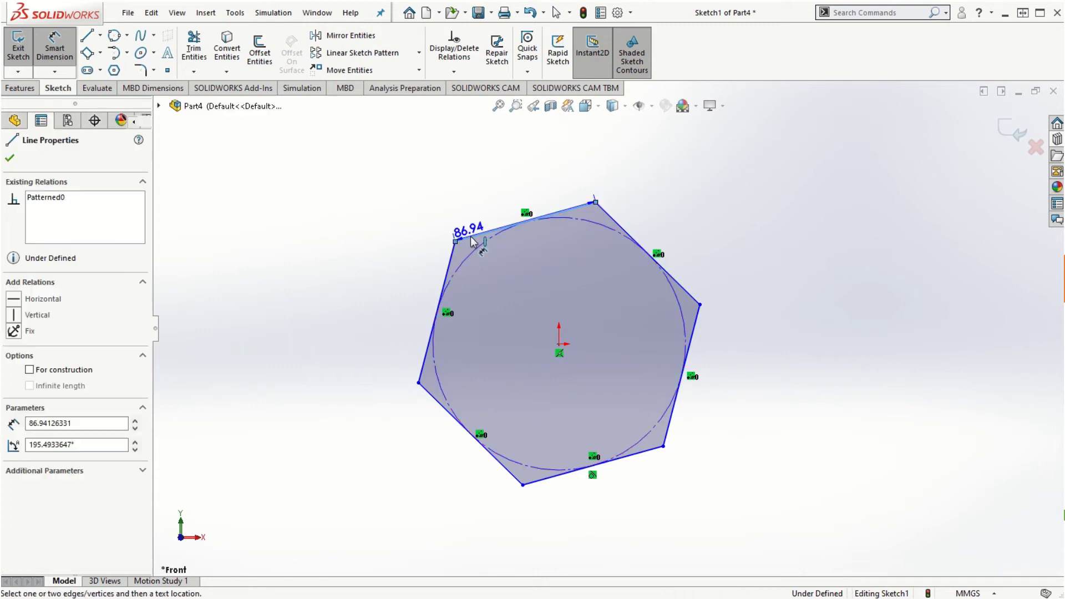
left_click(554, 481)
left_click(342, 411)
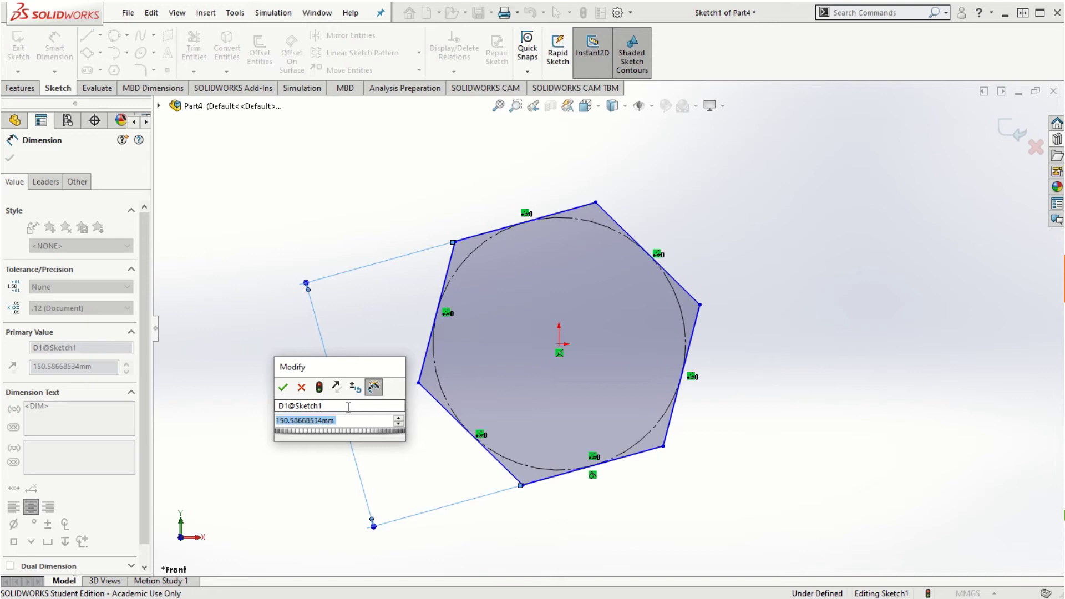
type("150")
key("Return")
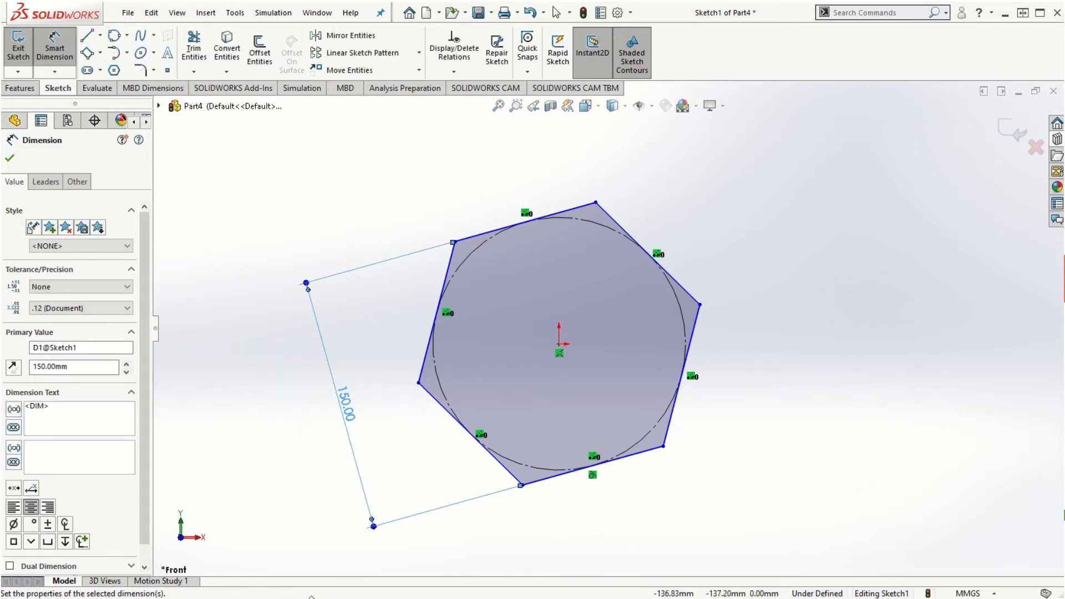
key("Escape")
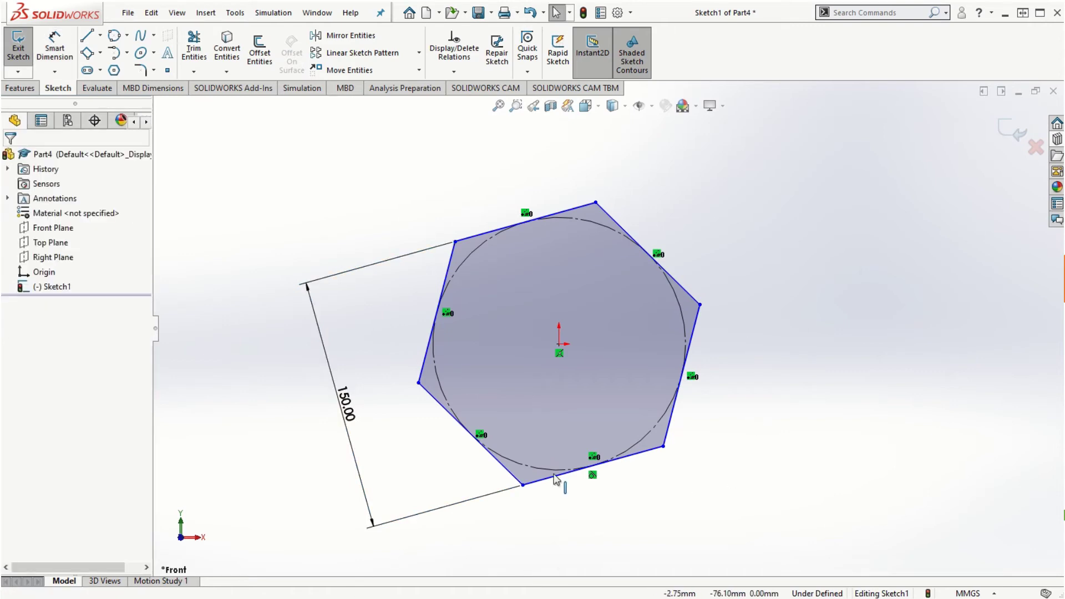
Step: Rotate the dimensioned hexagon about the origin in both directions by moving one of its lower vertices
left_click_drag(524, 486, 483, 468)
left_click(503, 440)
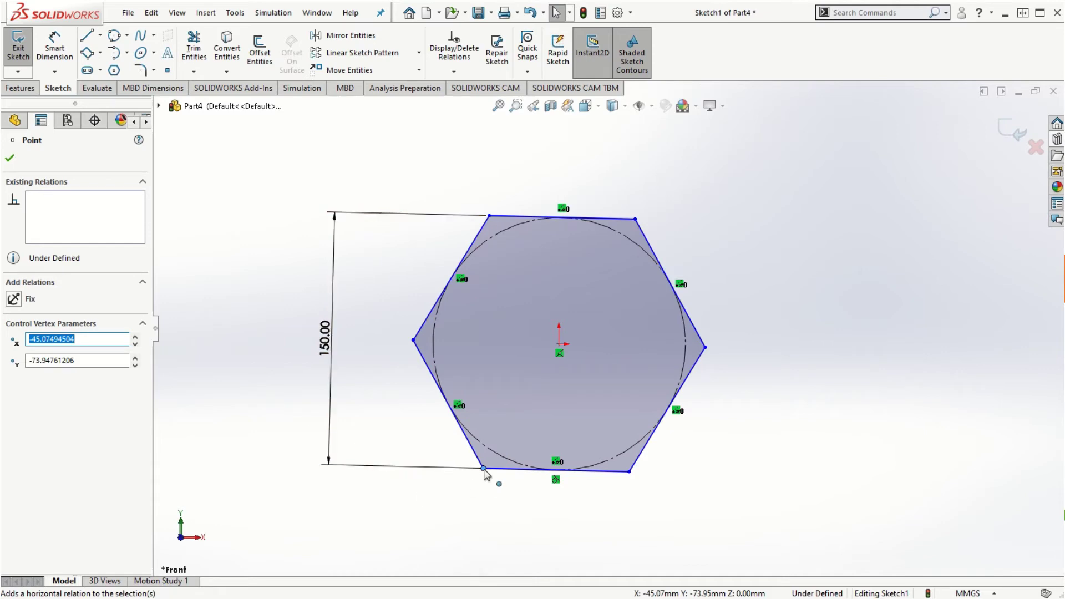
left_click_drag(483, 468, 600, 483)
left_click(733, 509)
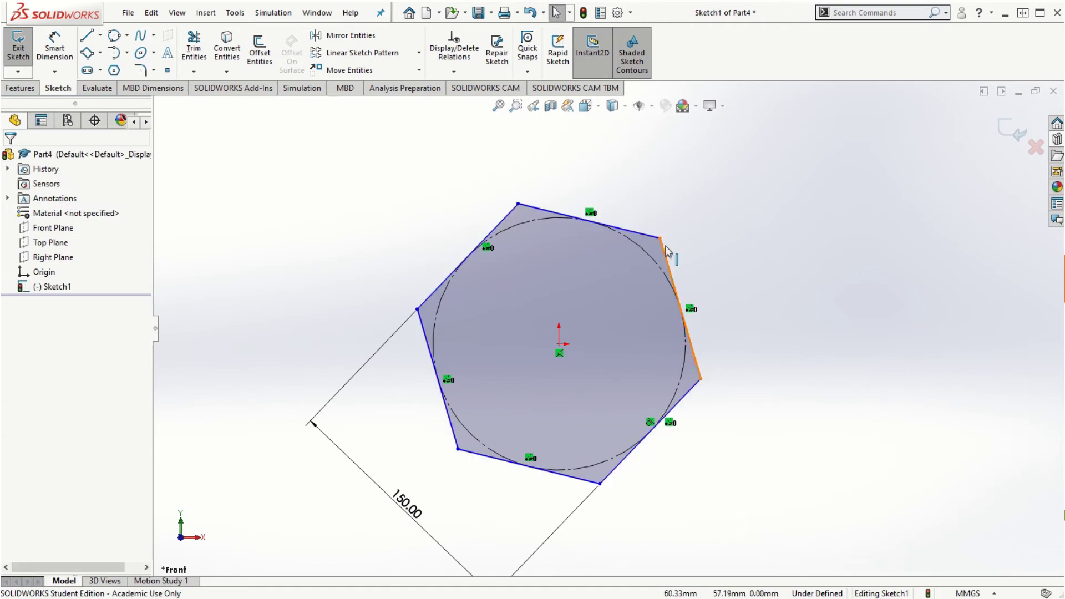
Step: Add a horizontal relation to the hexagon's upper edge
left_click(639, 234)
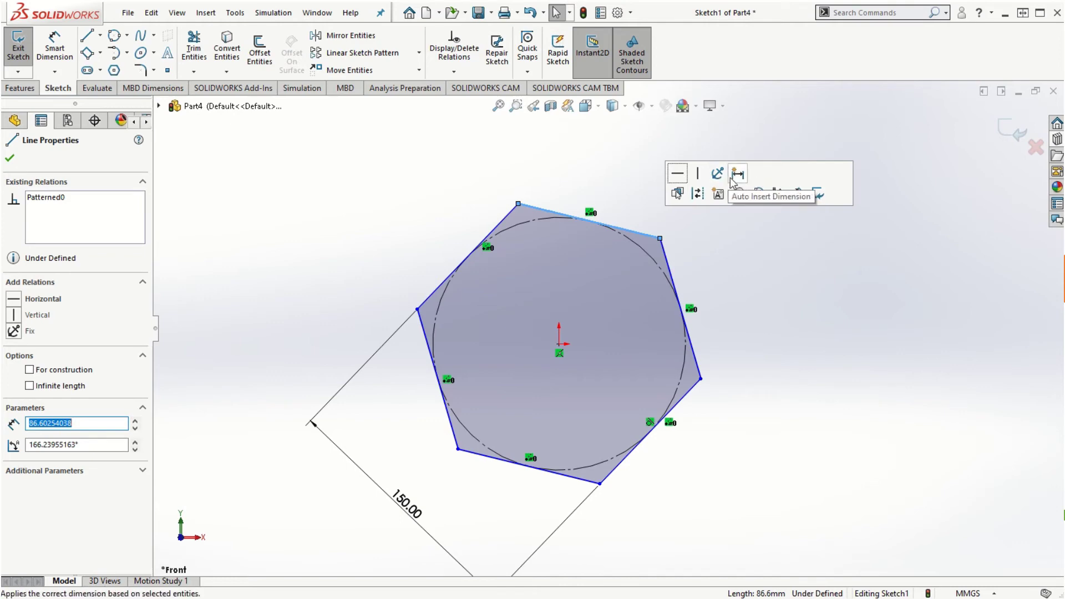
left_click(678, 174)
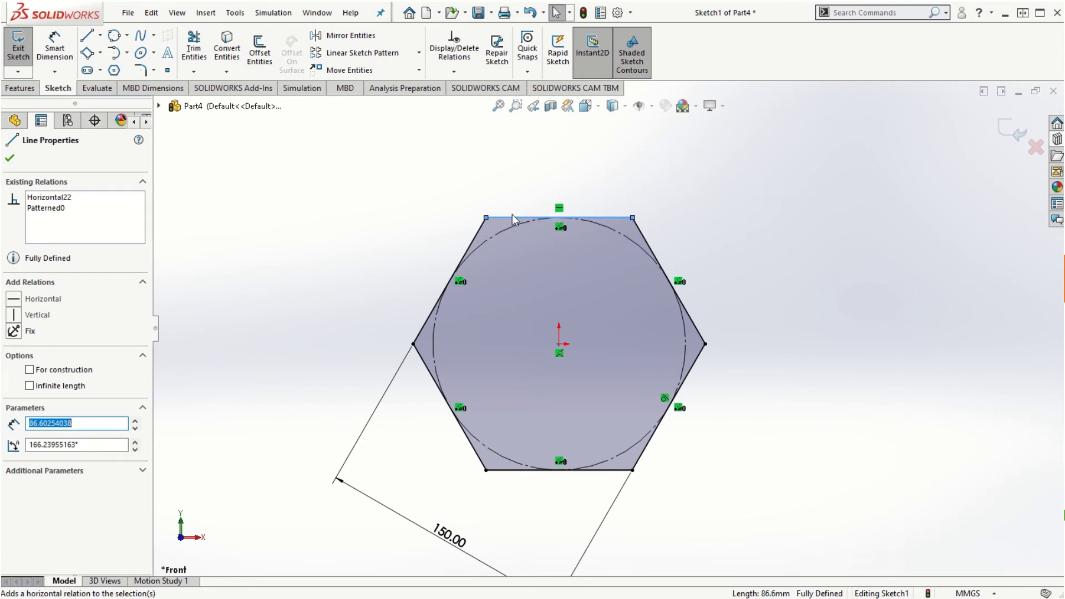
left_click(10, 160)
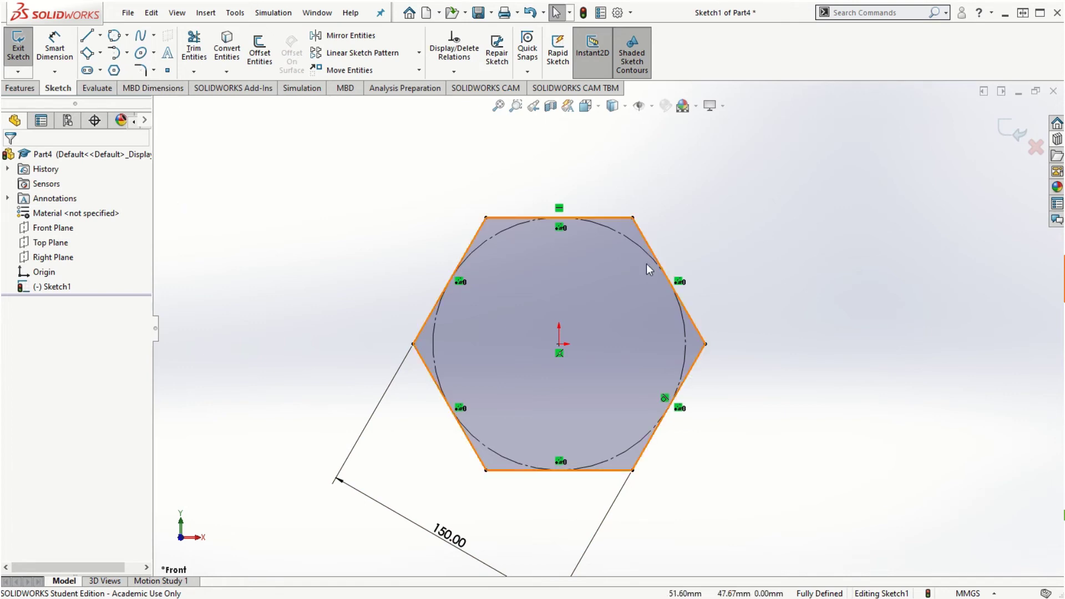
Step: Apply a 20 mm sketch fillet to the hexagon's upper-right corner between the top edge and the adjoining slanted edge
scroll(632, 261, "down", 3)
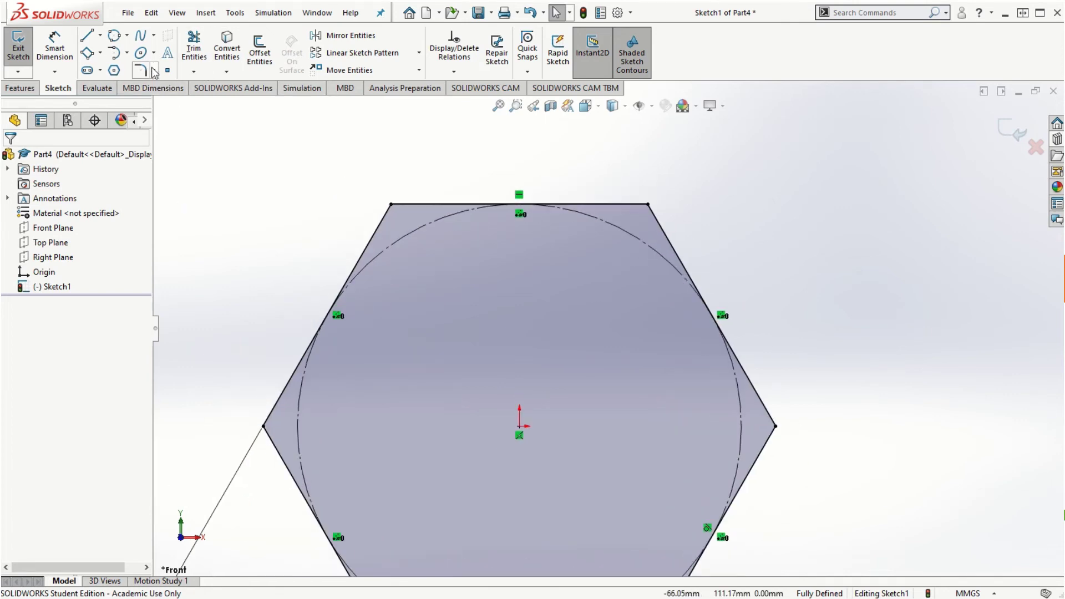
left_click(154, 70)
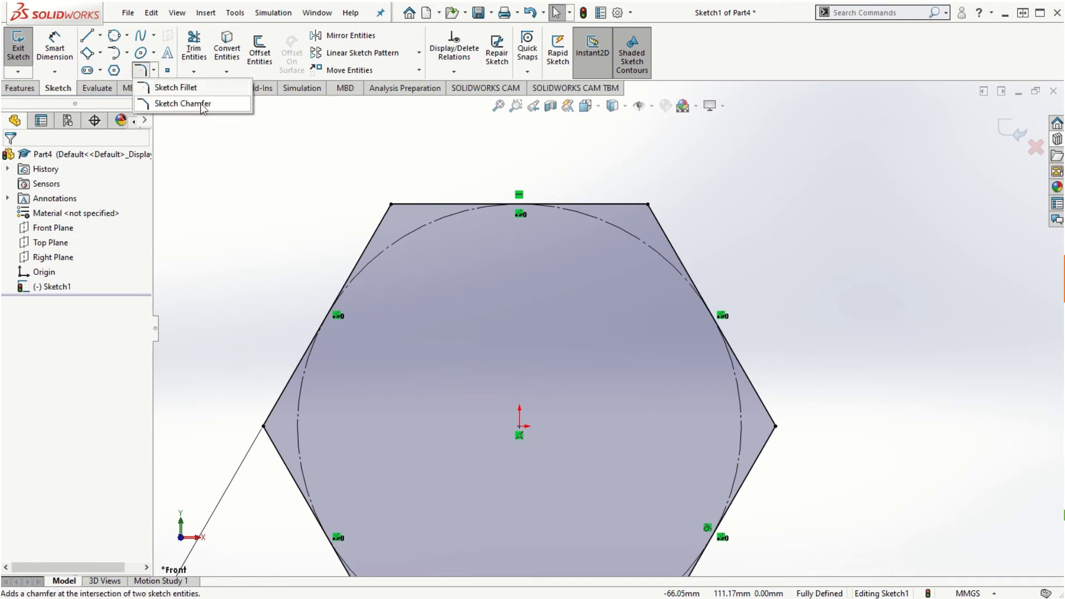
left_click(175, 88)
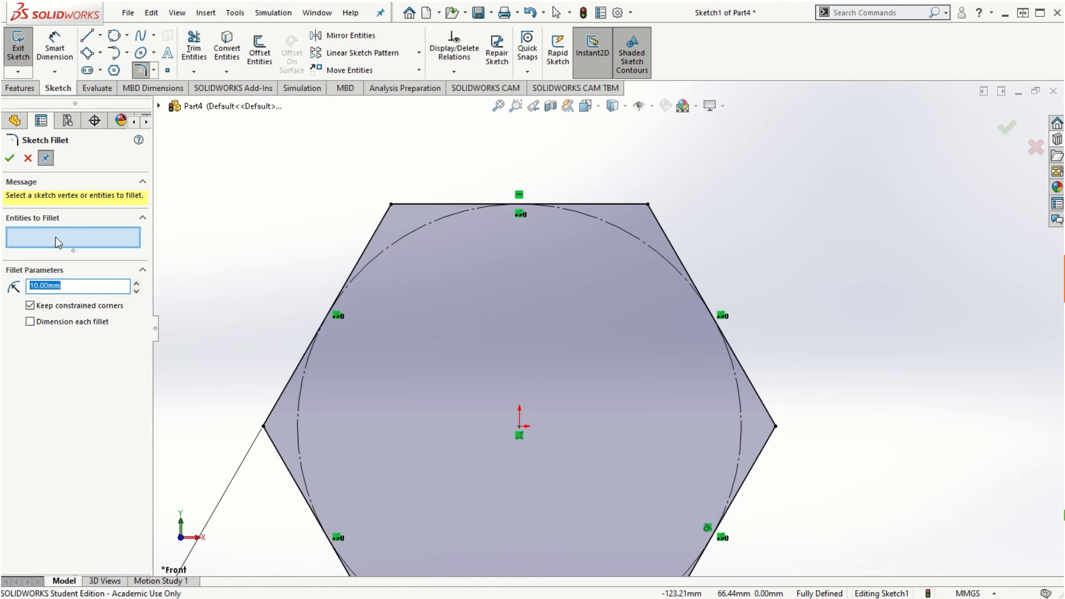
left_click(614, 204)
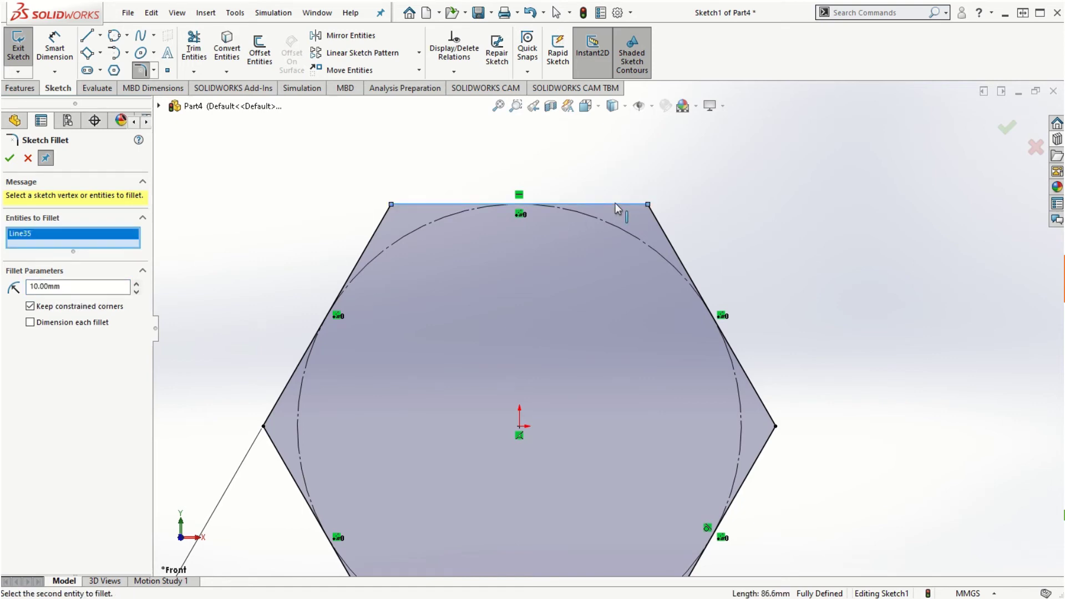
left_click(671, 236)
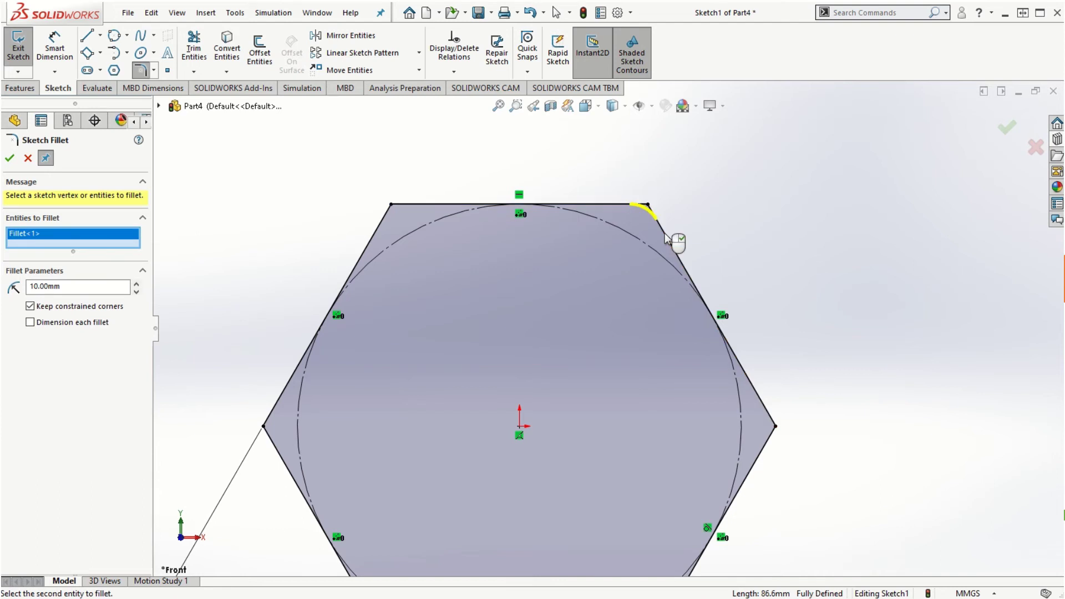
left_click(136, 283)
left_click(137, 283)
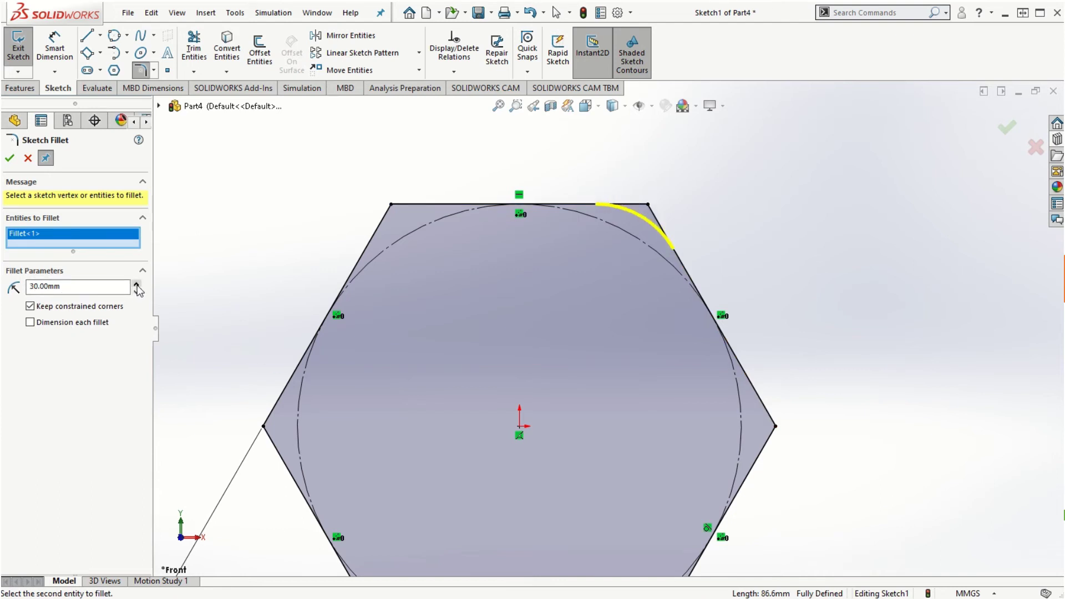
left_click(136, 291)
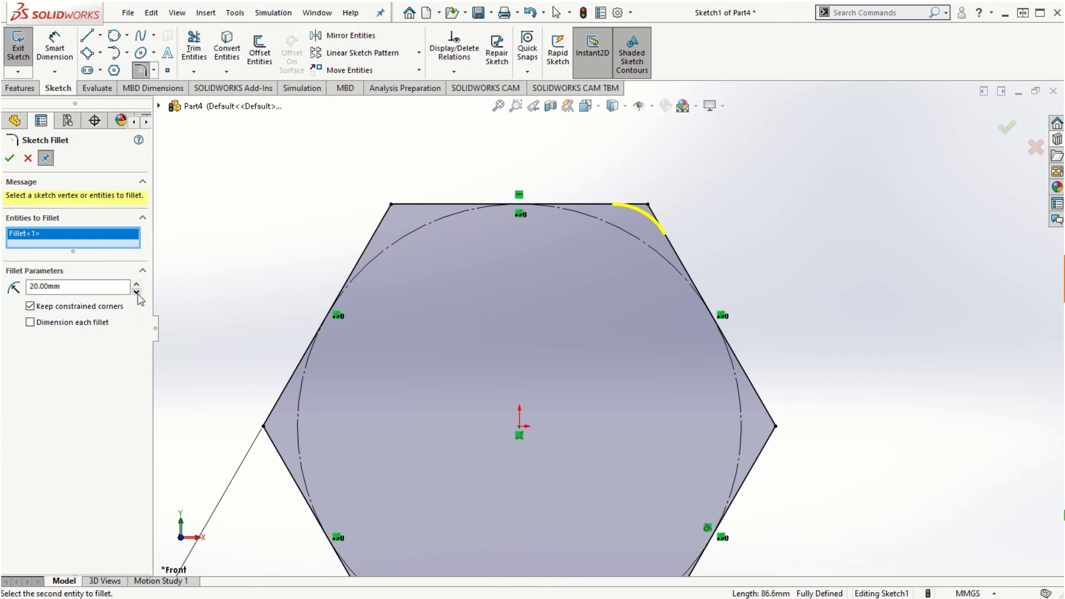
left_click(9, 159)
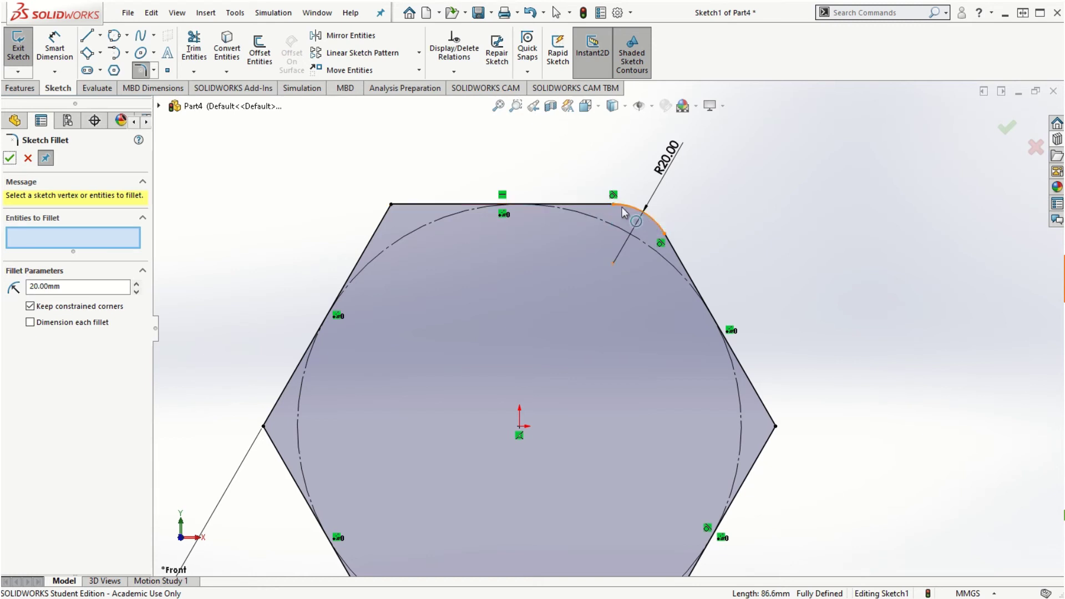
left_click(10, 158)
Step: Apply 20 mm sketch fillets to the five remaining corners of the hexagon
scroll(509, 364, "down", 2)
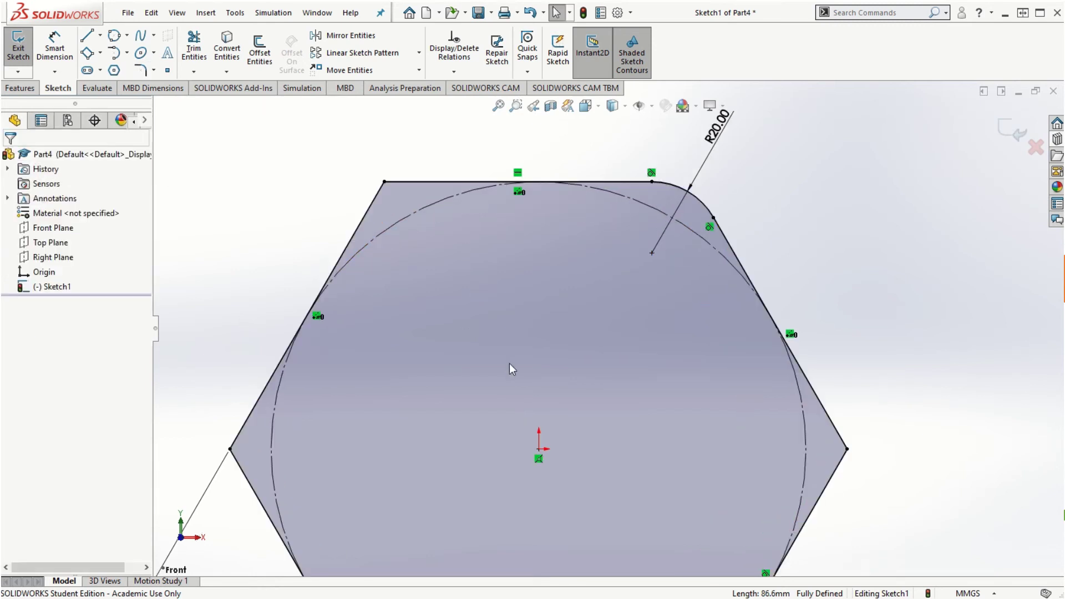
scroll(509, 365, "up", 4)
scroll(517, 382, "down", 1)
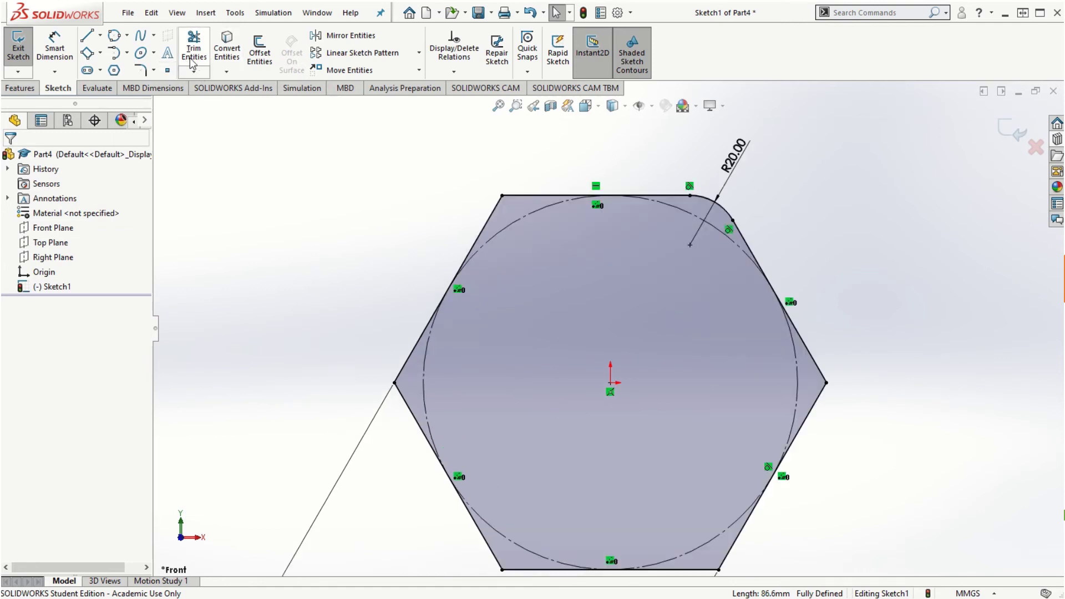
left_click(140, 70)
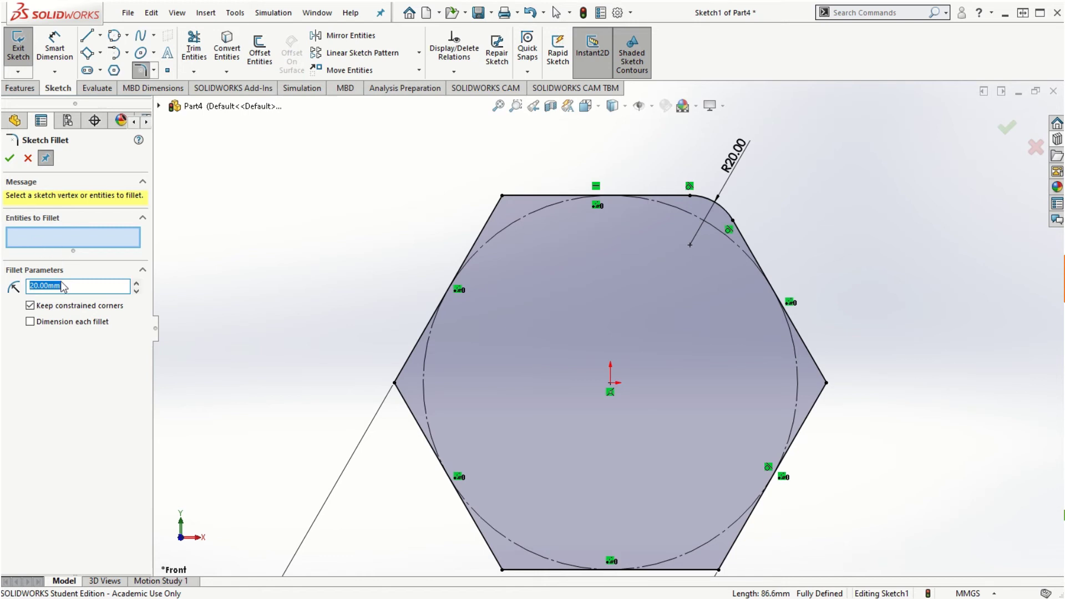
left_click(501, 196)
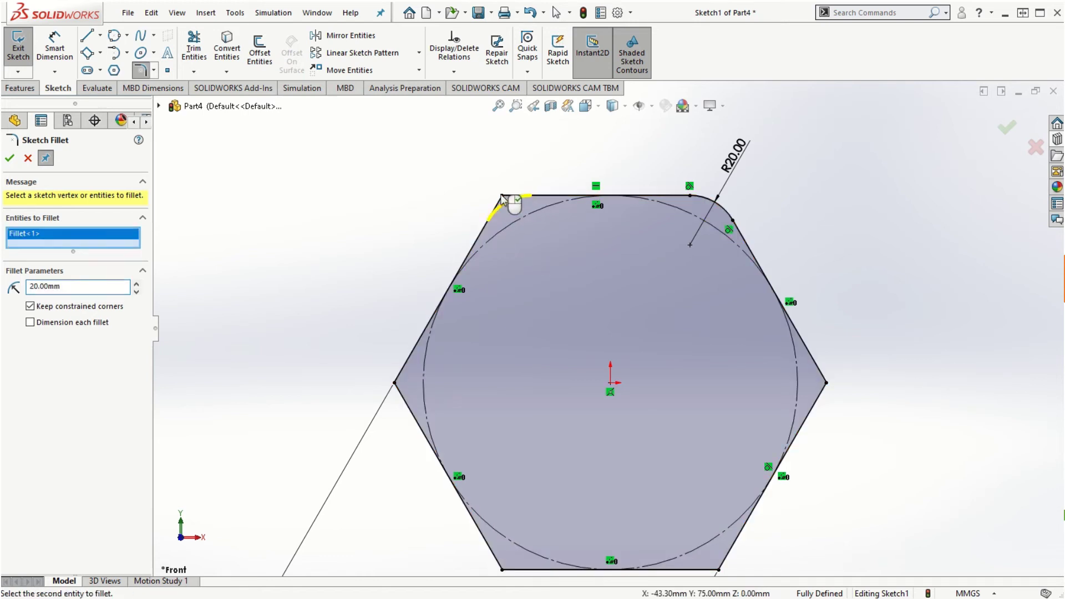
left_click(395, 383)
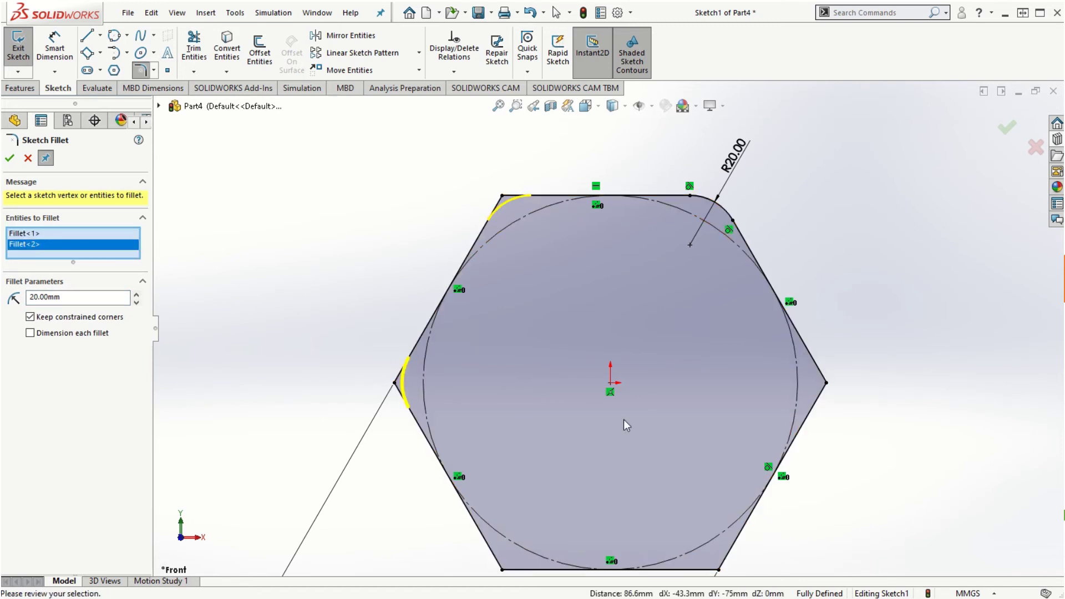
left_click(826, 383)
scroll(831, 466, "down", 2)
scroll(812, 501, "up", 1)
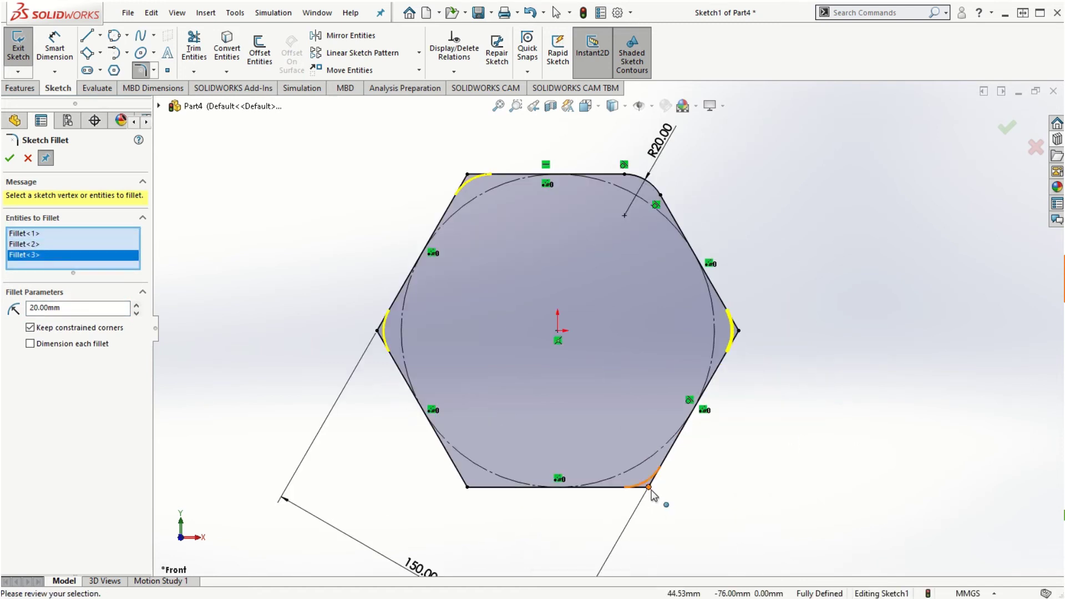
left_click(649, 487)
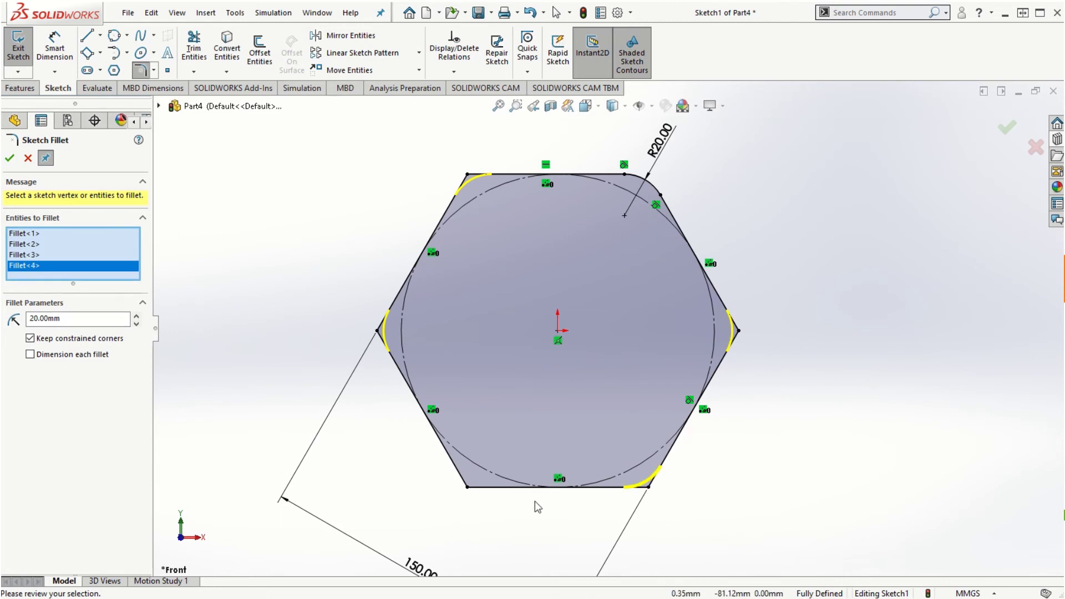
left_click(467, 487)
left_click(15, 155)
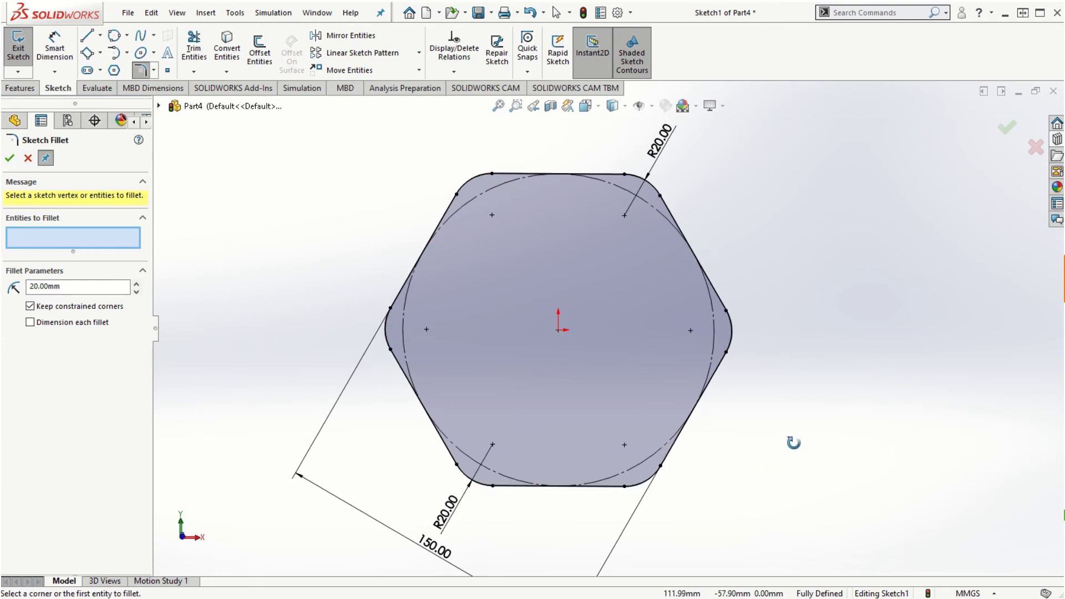
mouse_move(770, 472)
middle_mouse_down()
mouse_move(813, 317)
mouse_move(810, 332)
middle_mouse_up()
key("ctrl+8")
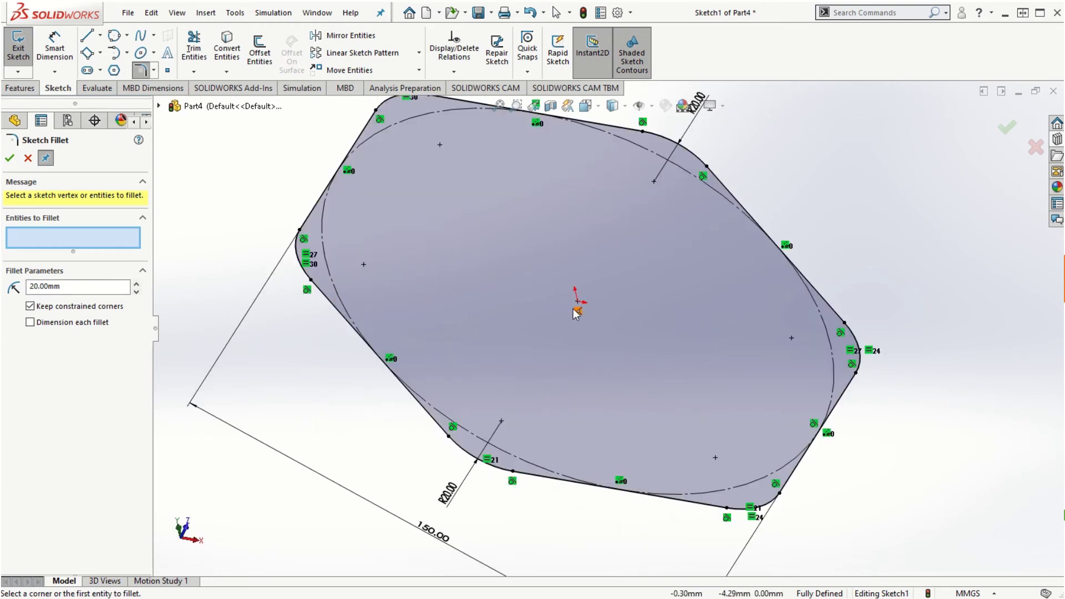
scroll(633, 326, "up", 3)
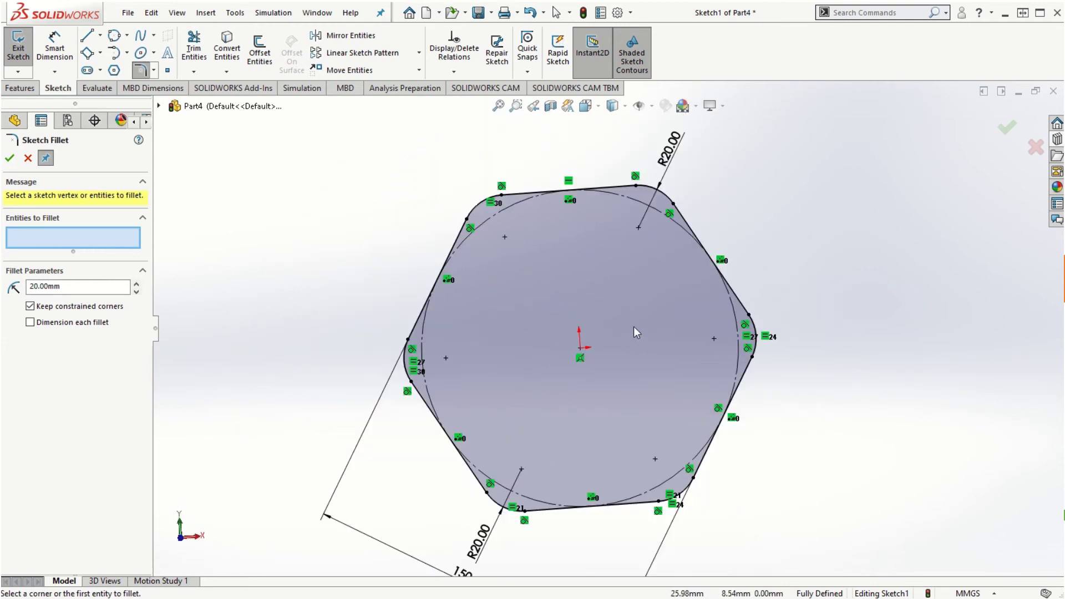
scroll(763, 338, "down", 1)
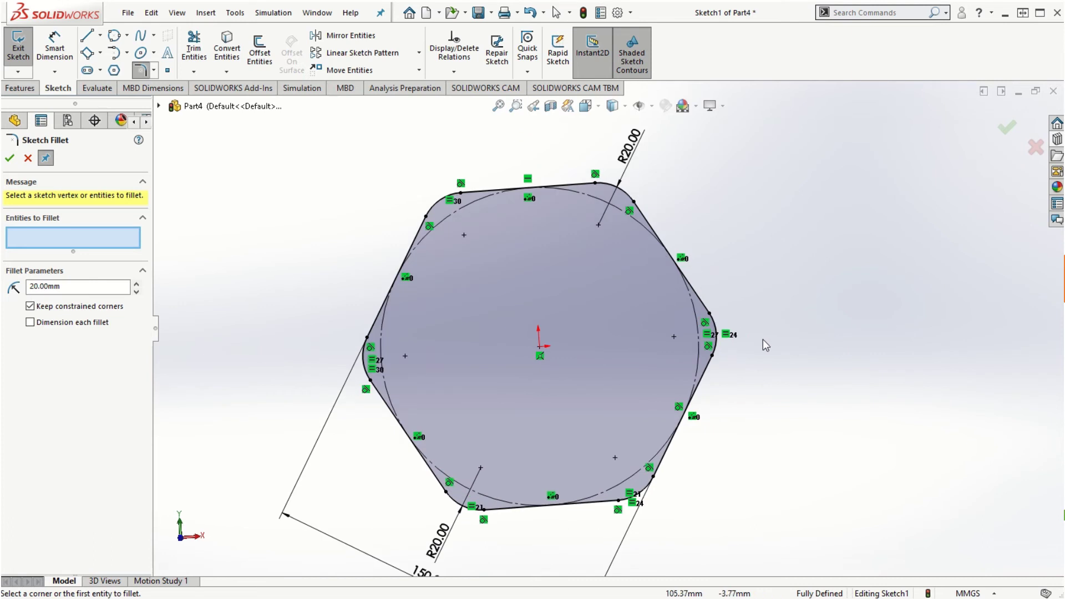
left_click(9, 157)
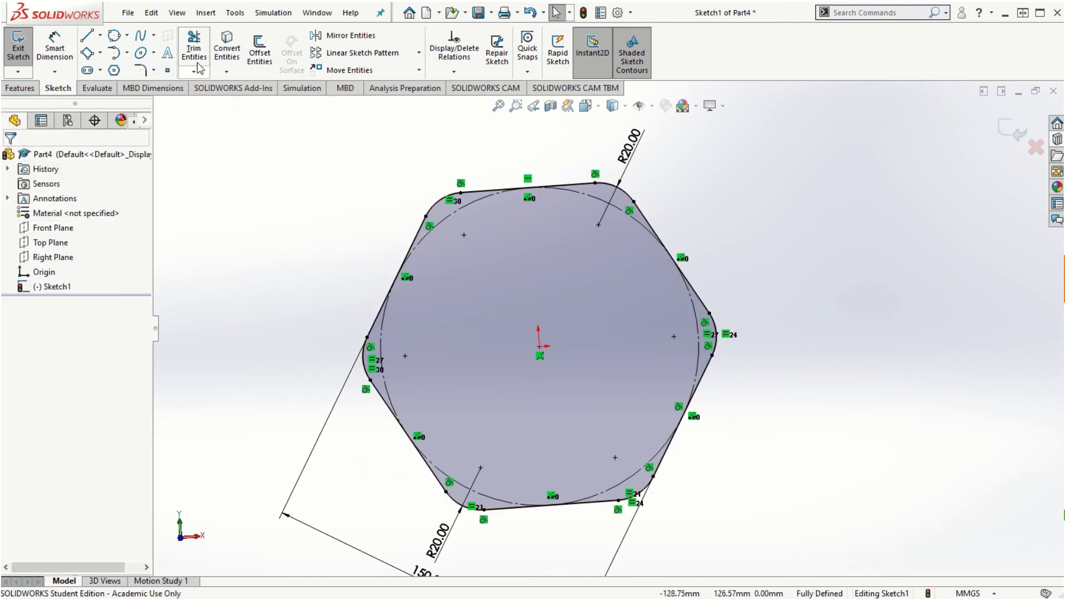
key("z")
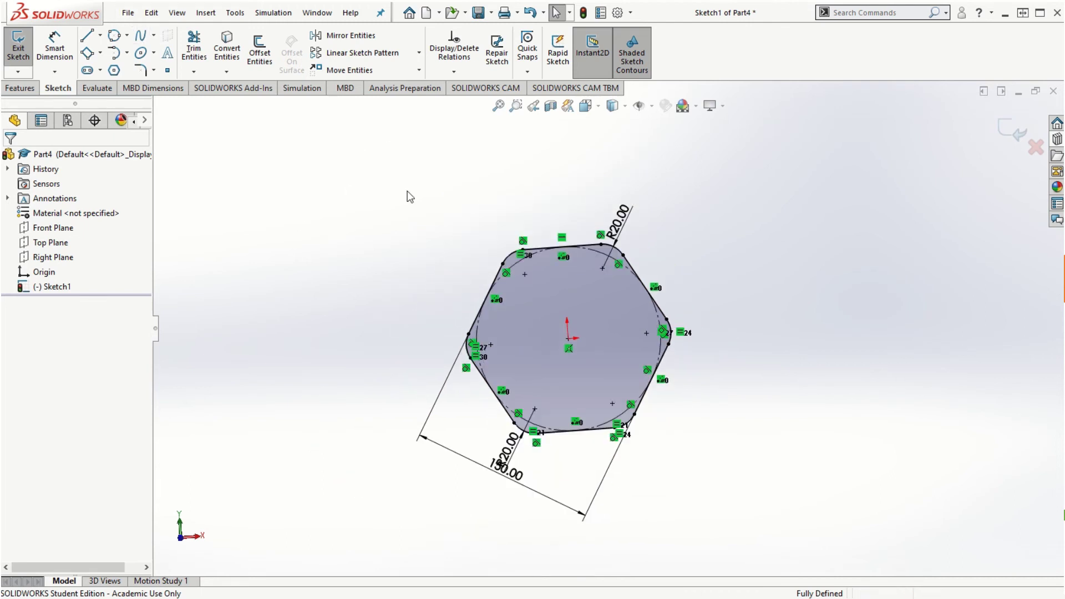
Step: Delete the filleted hexagon together with its dimensions from the sketch
left_click_drag(372, 136, 773, 521)
key("Delete")
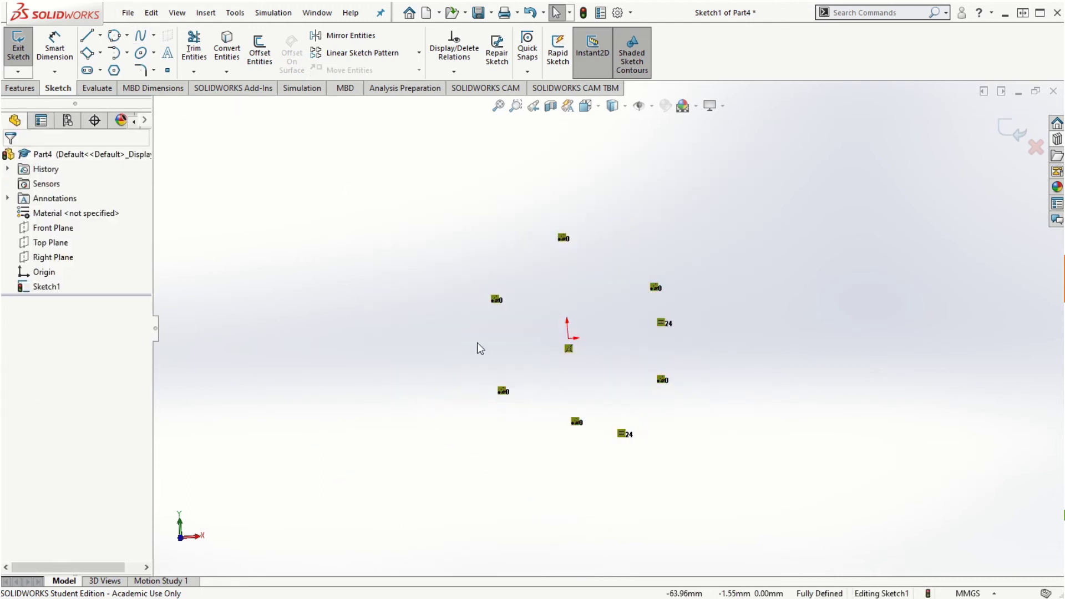
left_click_drag(399, 201, 794, 529)
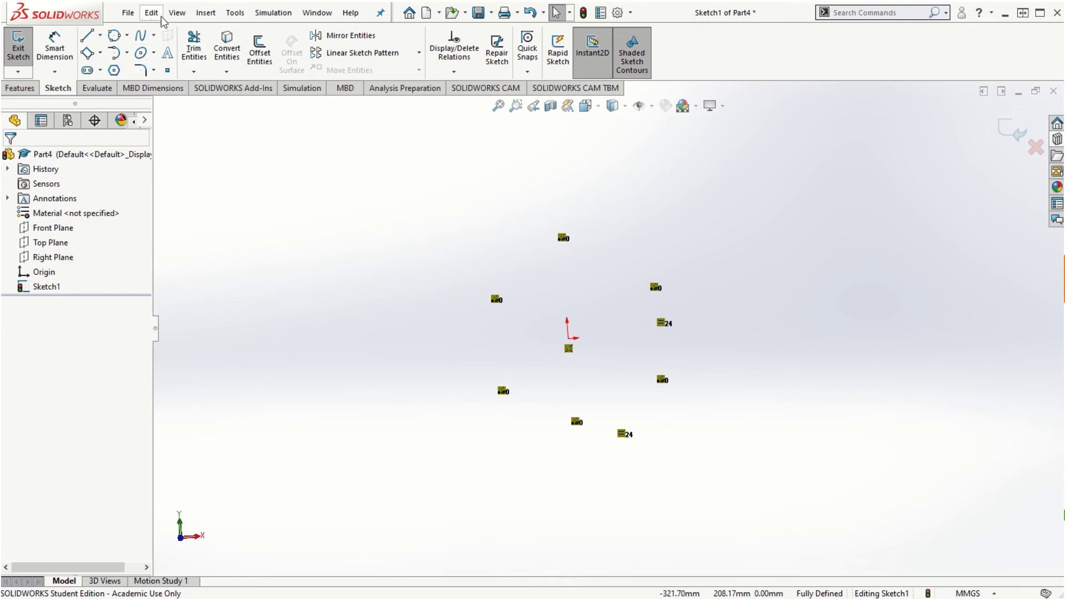
Step: Create a new part document and start a sketch on the Front Plane
left_click(128, 12)
left_click(143, 31)
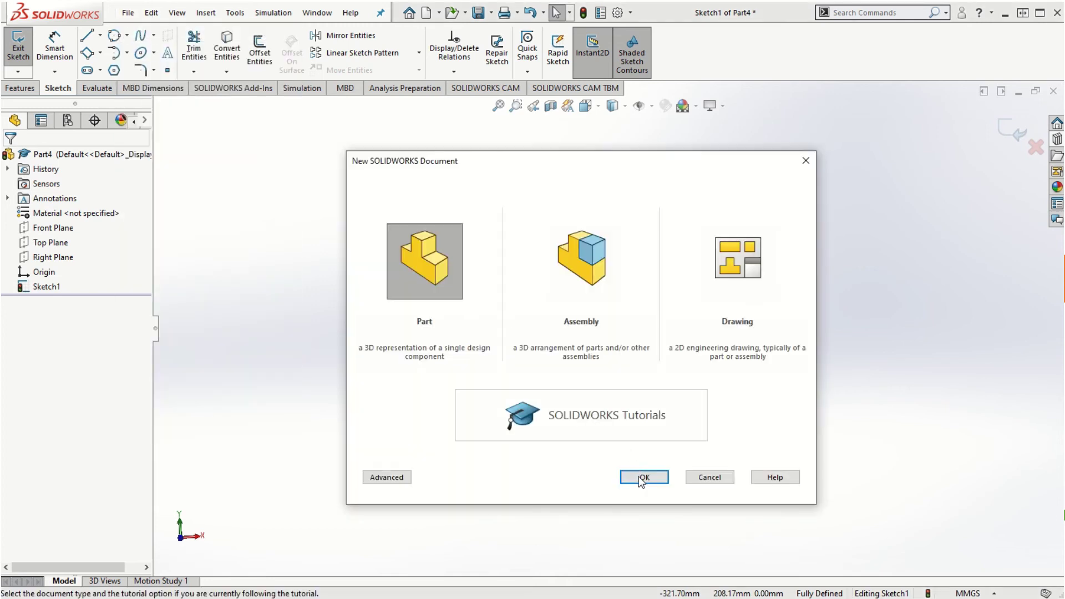
left_click(639, 478)
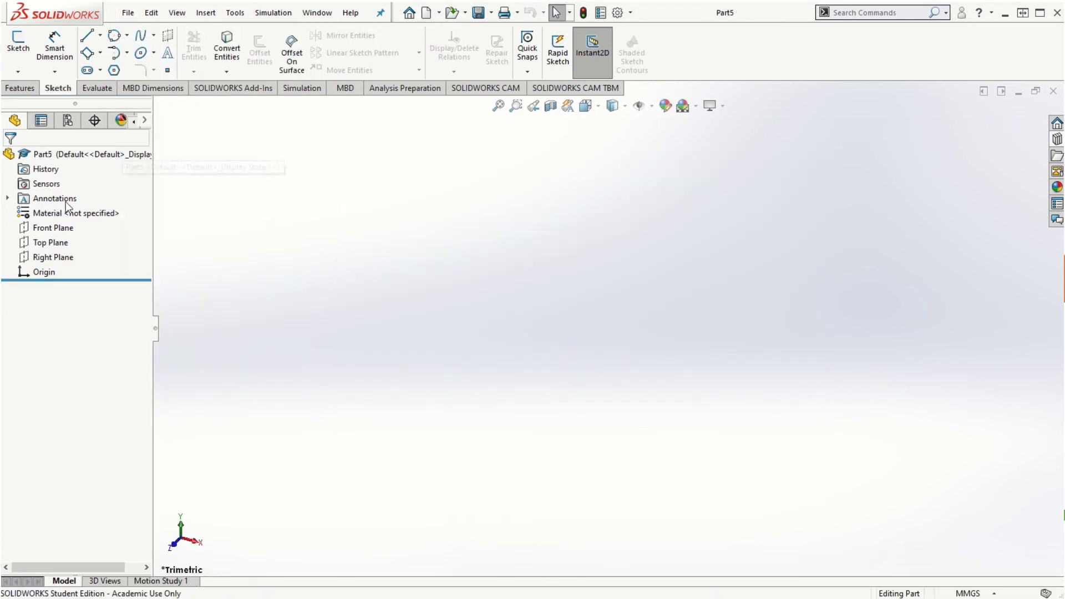
left_click(42, 227)
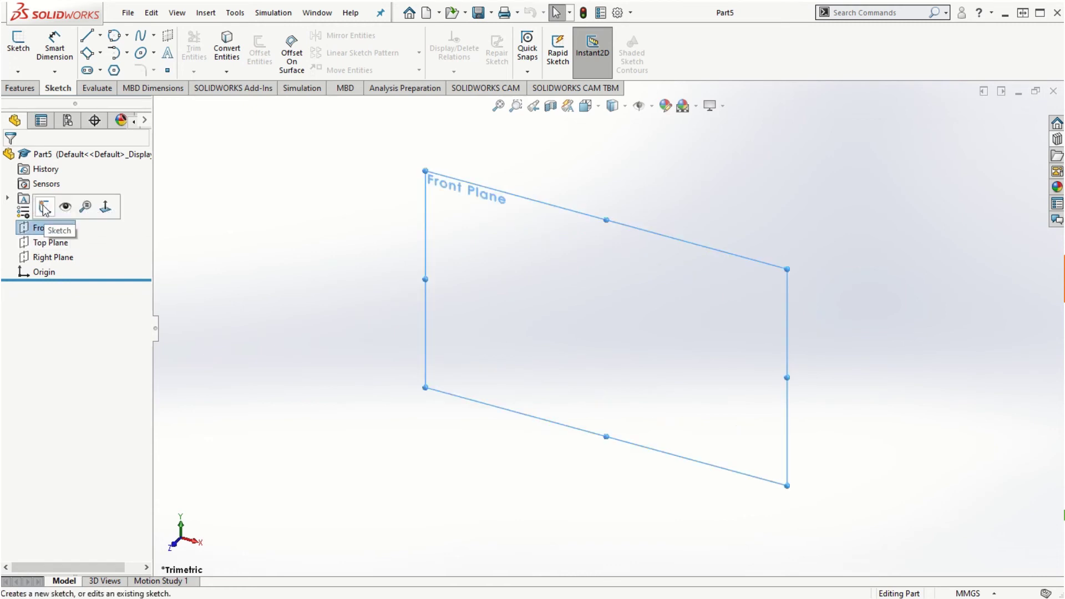
left_click(45, 208)
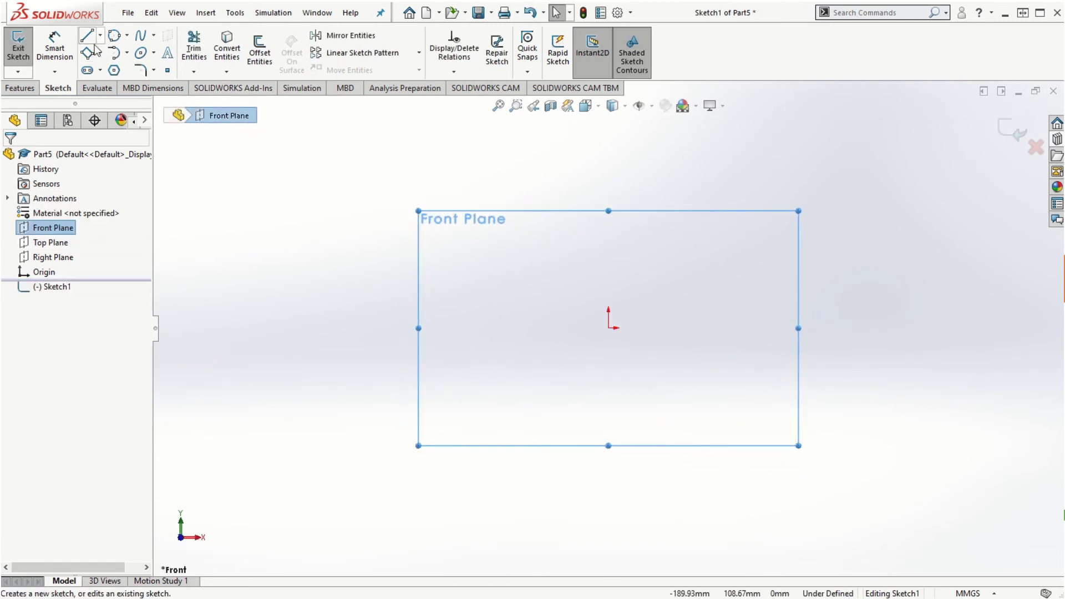
Step: Draw a corner rectangle from the origin up to the right, about 151 mm wide and 69 mm high
left_click(609, 327)
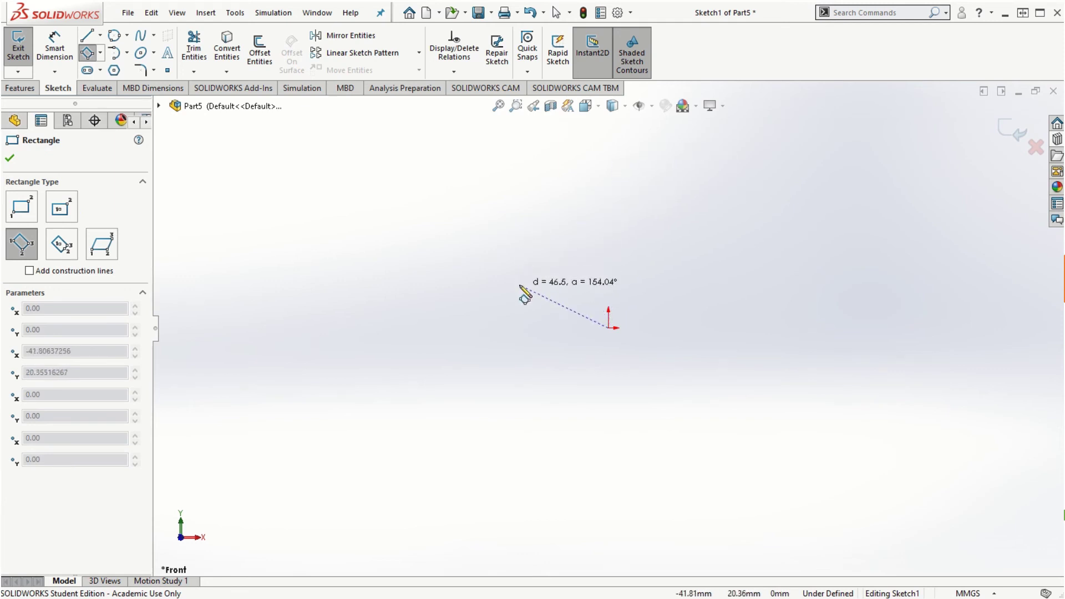
key("Escape")
left_click(100, 53)
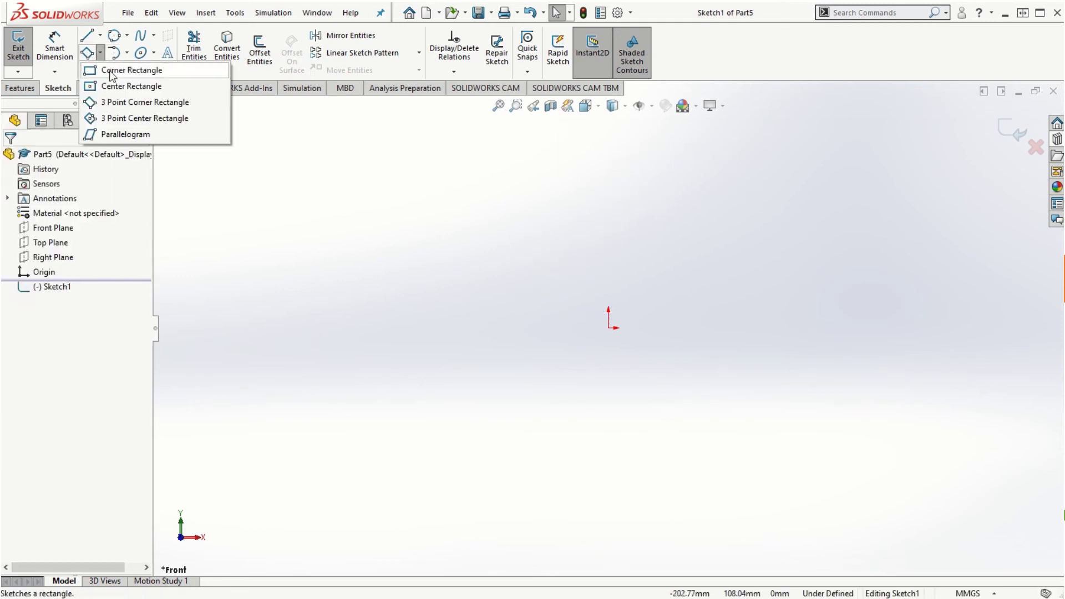
left_click(131, 70)
left_click(609, 327)
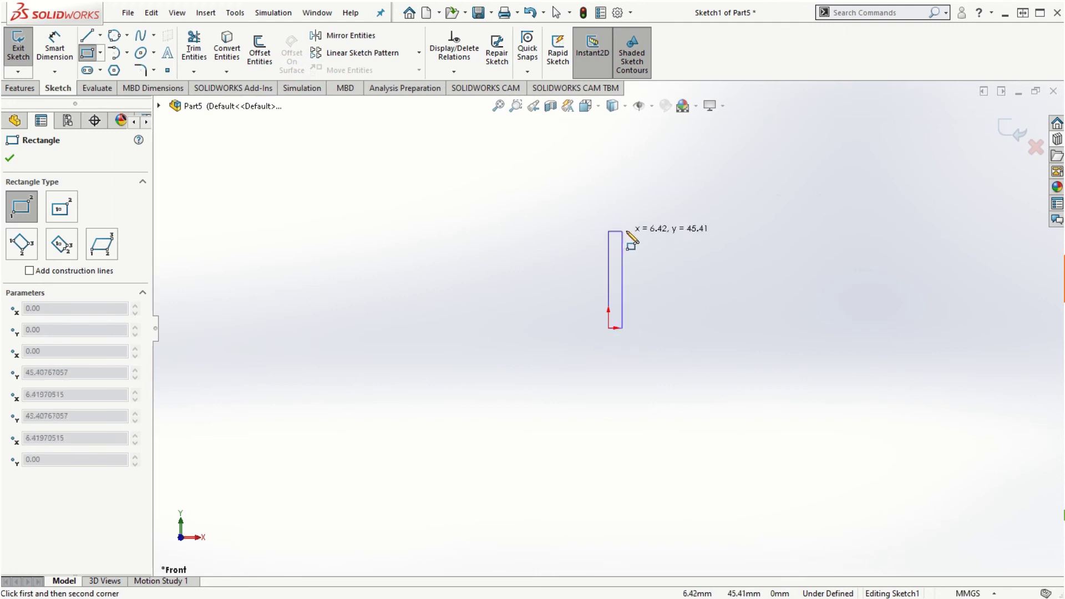
left_click(925, 181)
key("Escape")
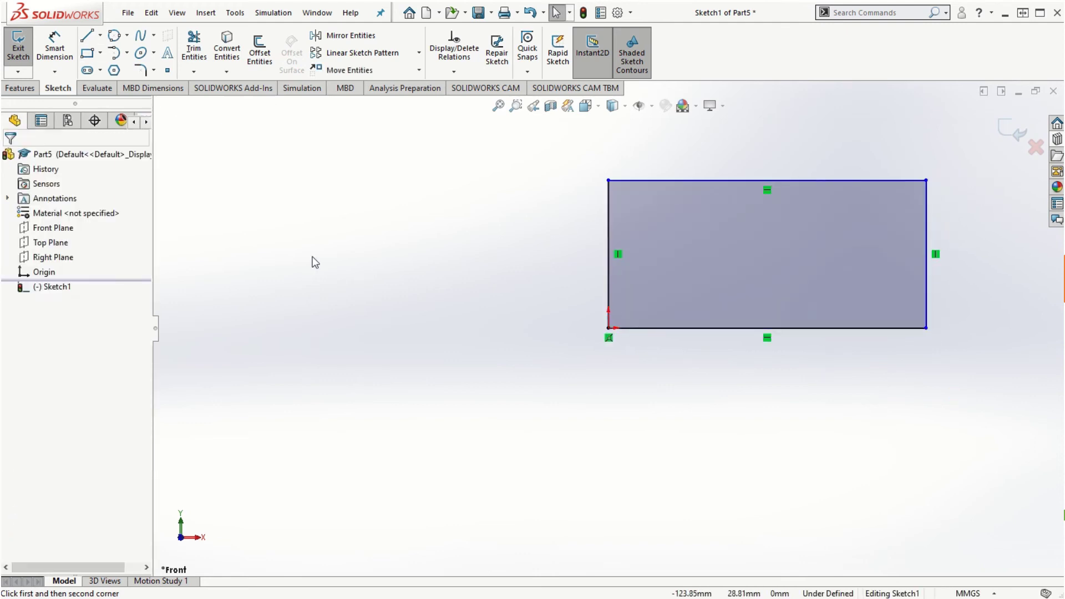
Step: Dimension the rectangle's left edge to 70 mm and its lower edge to 150 mm
left_click(61, 54)
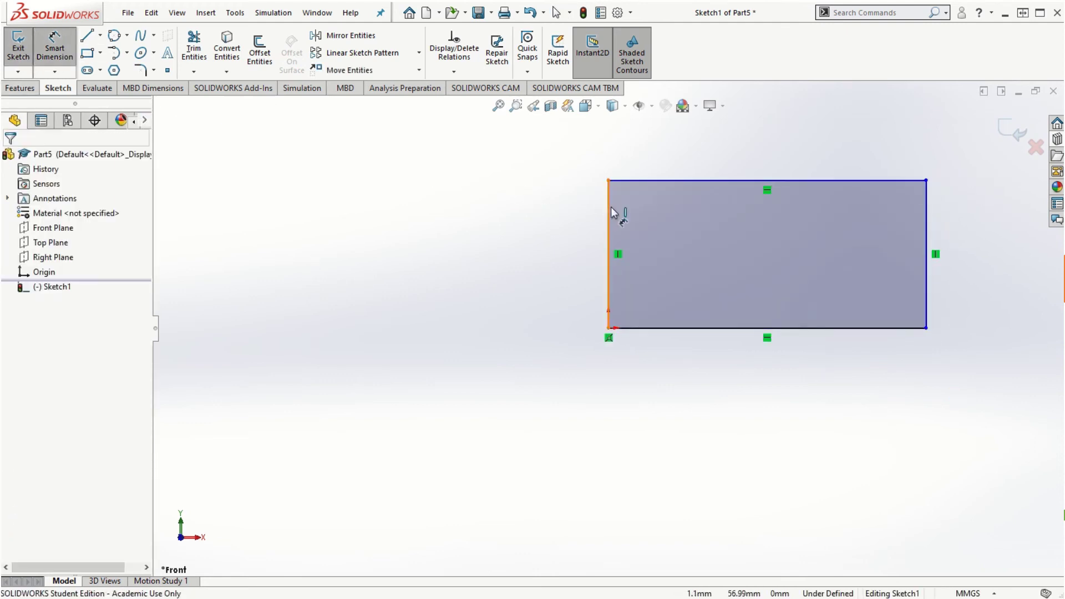
left_click(609, 227)
left_click(588, 255)
type("70")
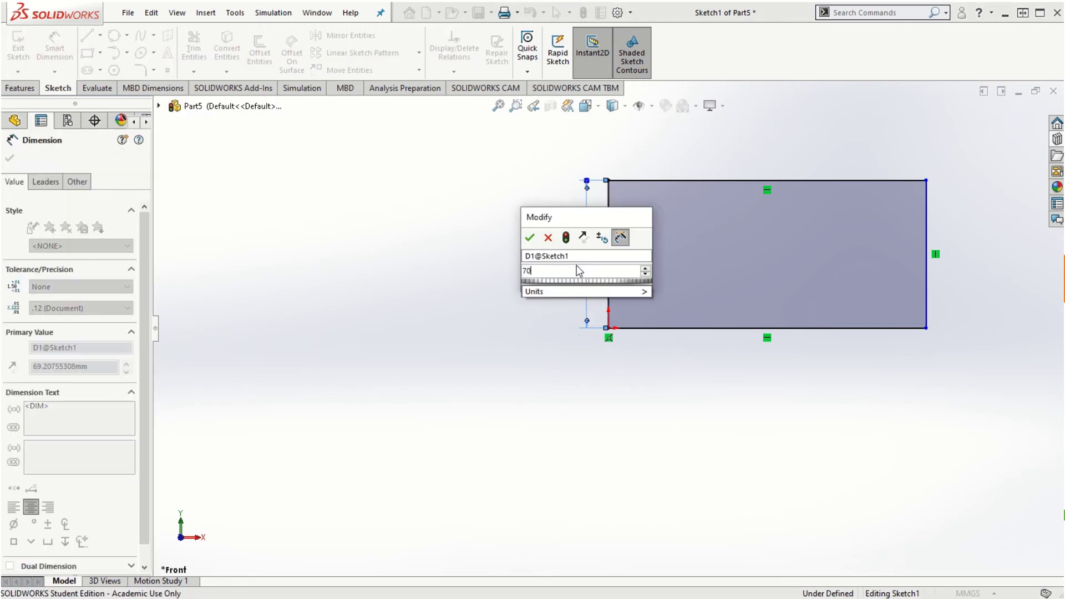
key("Return")
left_click(810, 329)
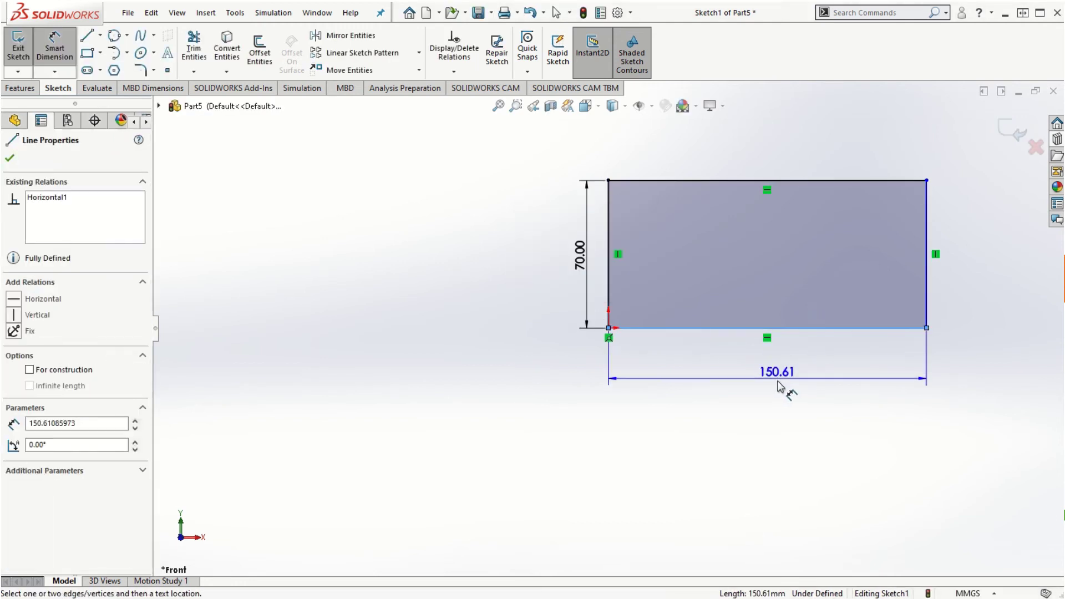
left_click(775, 387)
type("150")
key("Return")
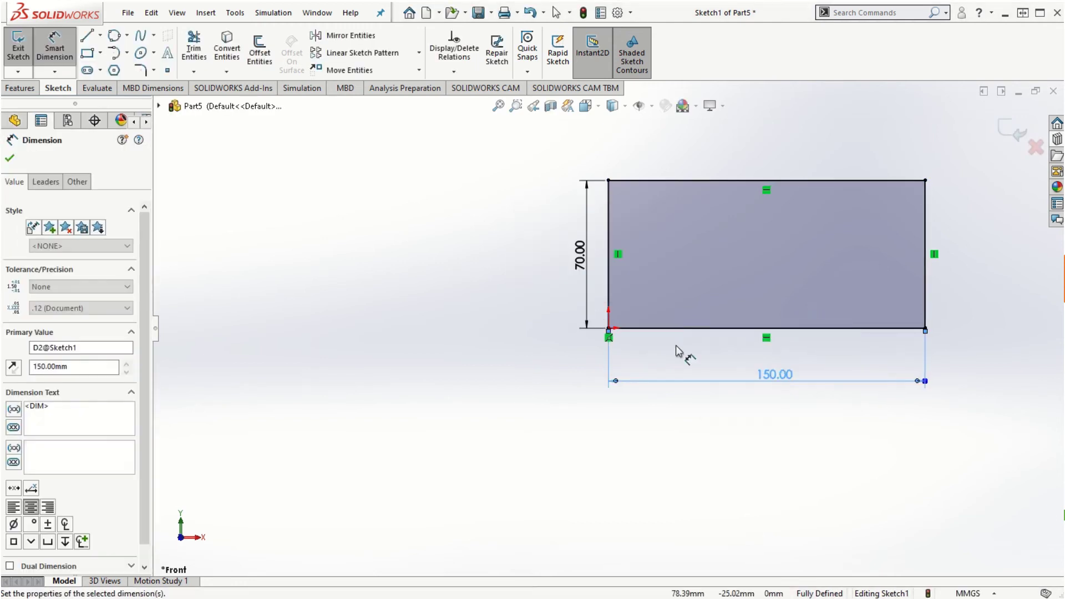
Step: Extrude the rectangle as a blind boss with a depth of 30 mm
left_click(20, 87)
left_click(23, 49)
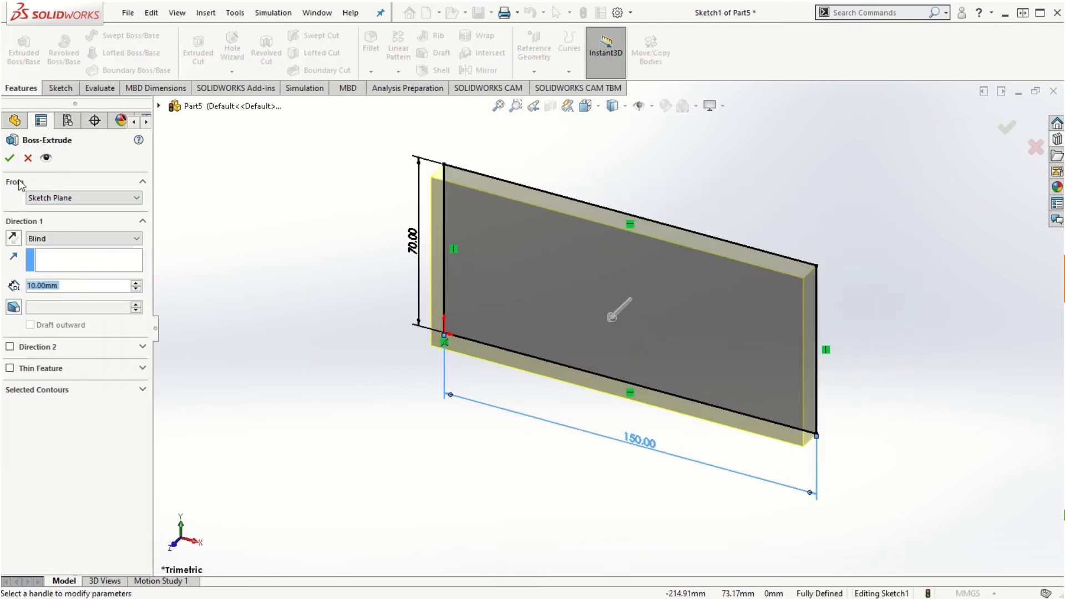
left_click(135, 283)
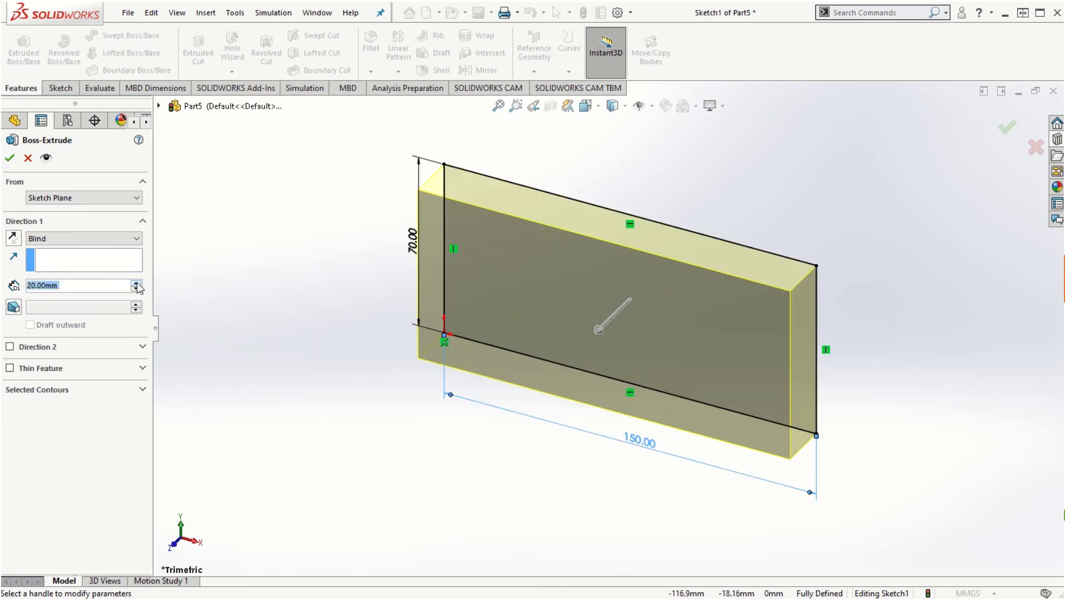
left_click(136, 283)
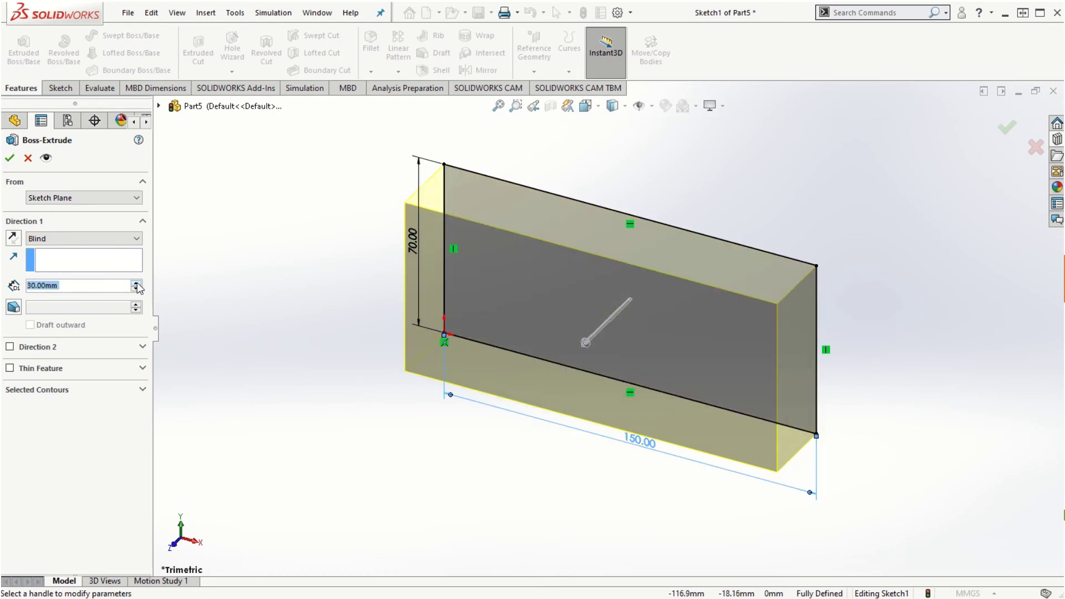
left_click(10, 159)
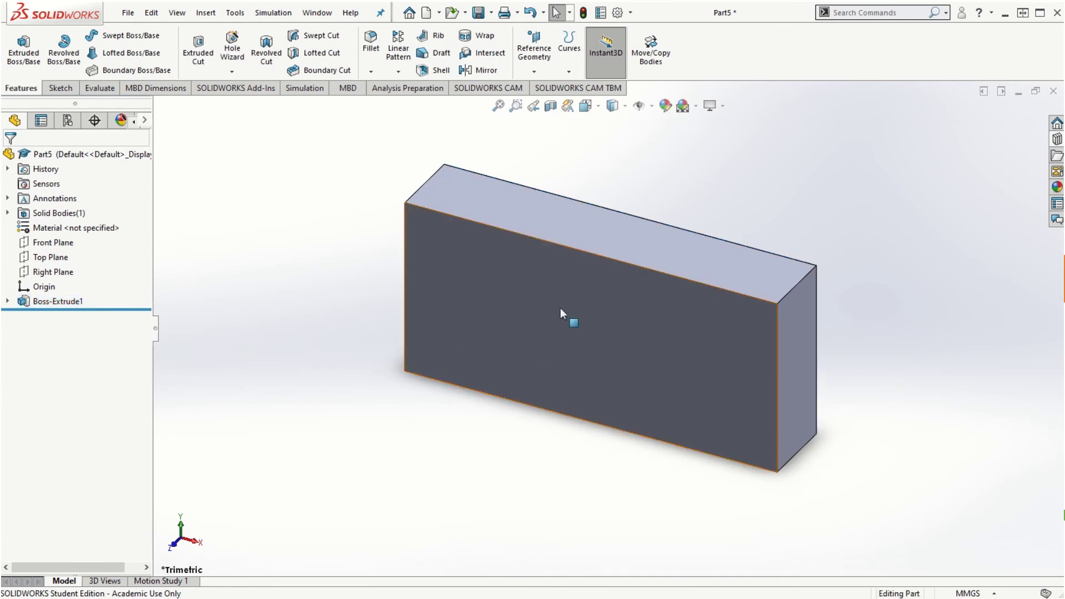
scroll(562, 317, "down", 1)
scroll(602, 254, "up", 1)
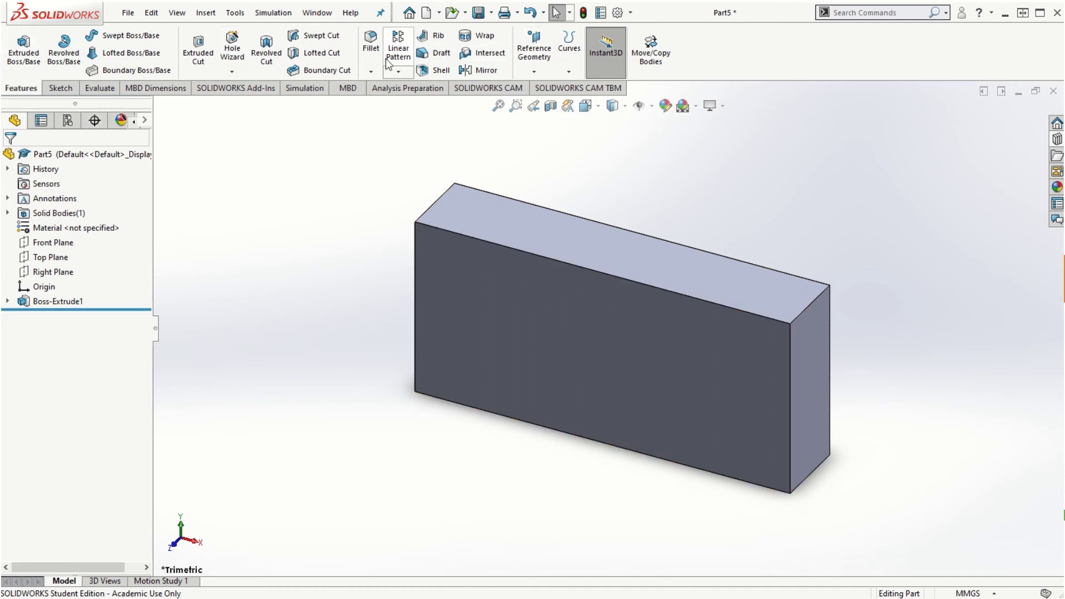
left_click(370, 71)
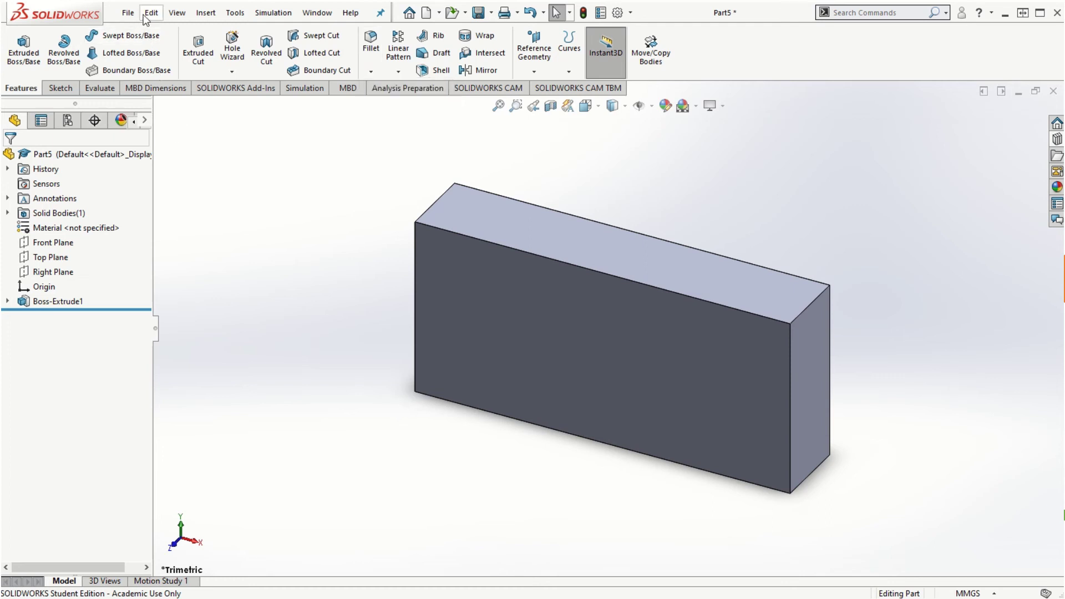
Step: Delete the extruded block's feature while keeping its rectangle sketch
right_click(56, 303)
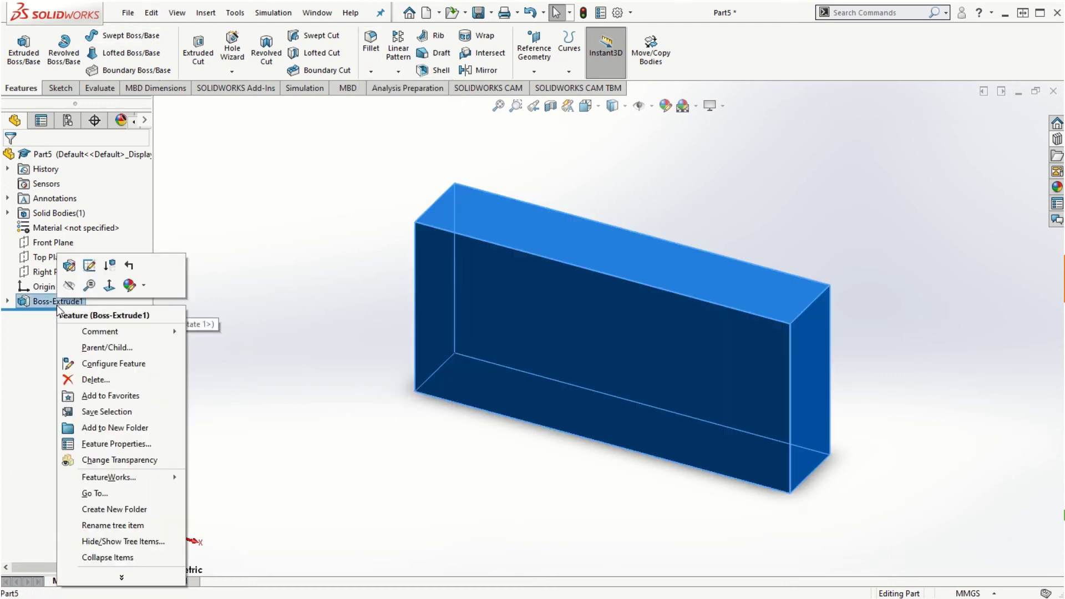
left_click(95, 379)
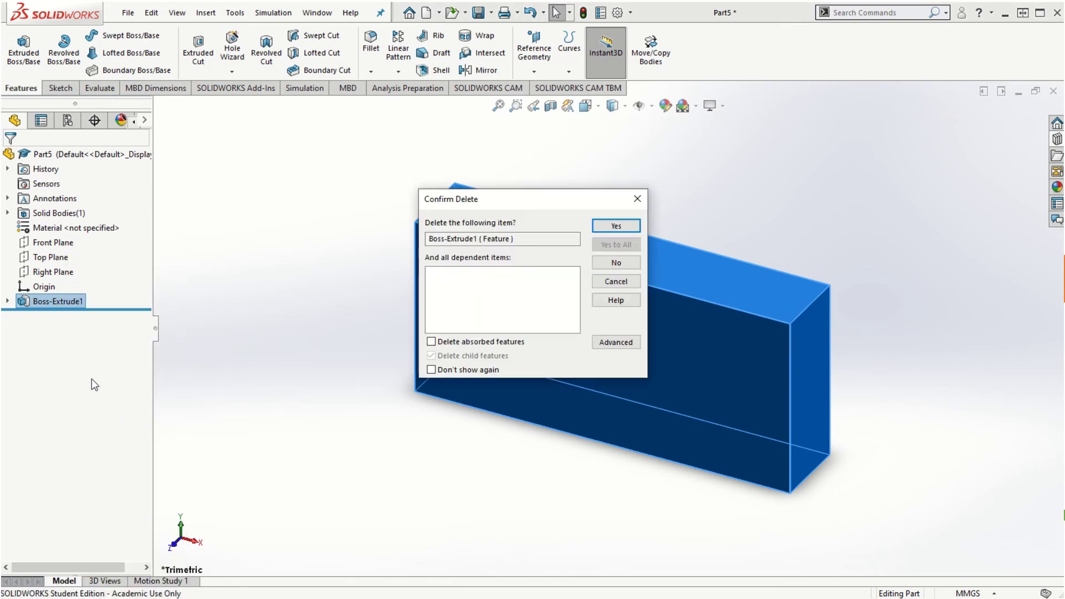
left_click(610, 229)
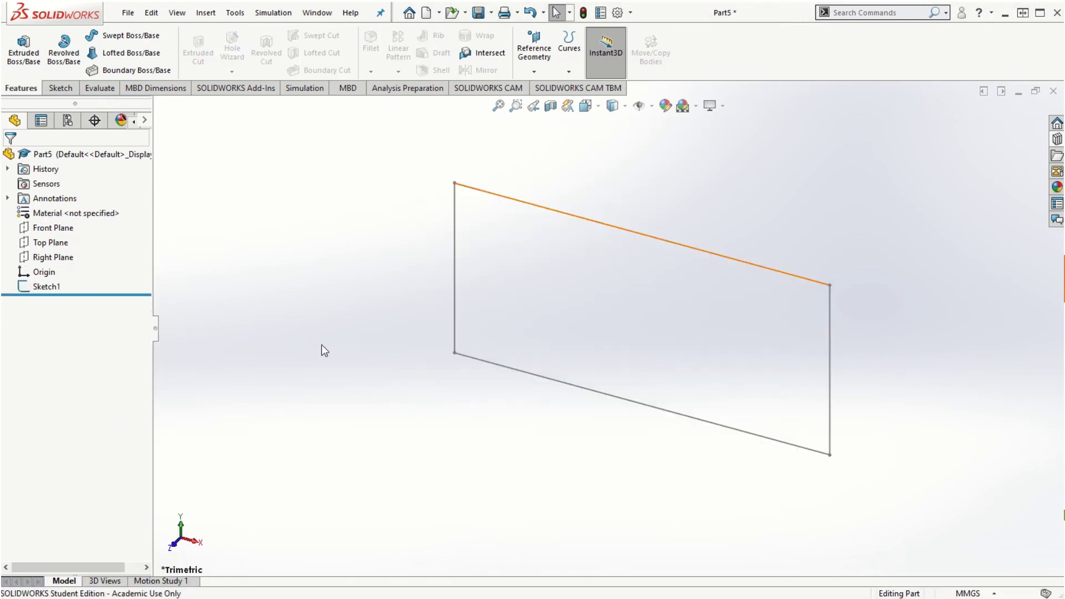
Step: Reopen the dimensioned rectangle sketch for editing
left_click(42, 287)
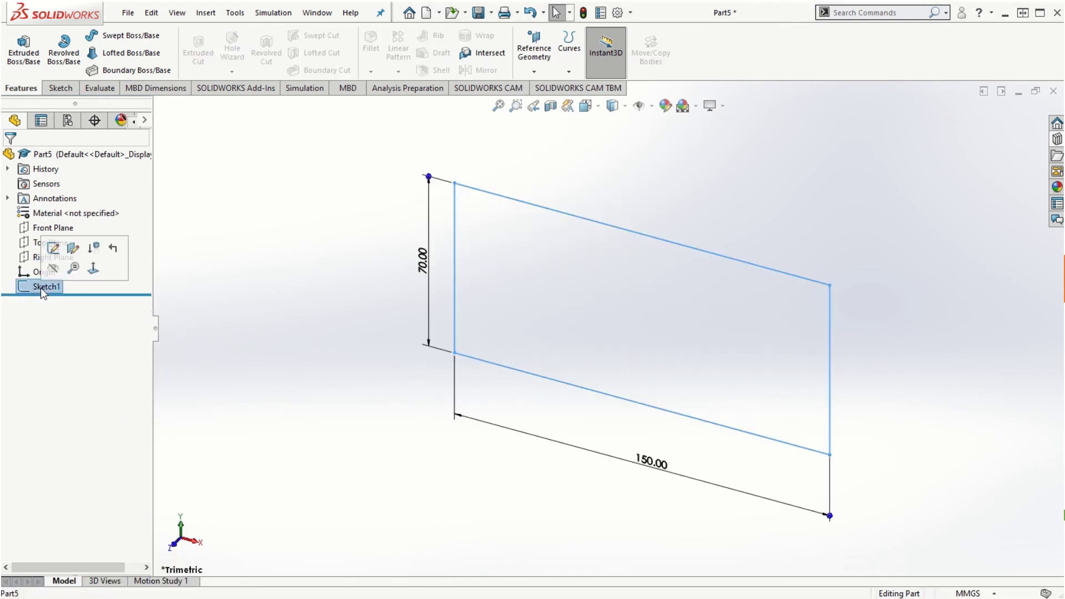
left_click(320, 383)
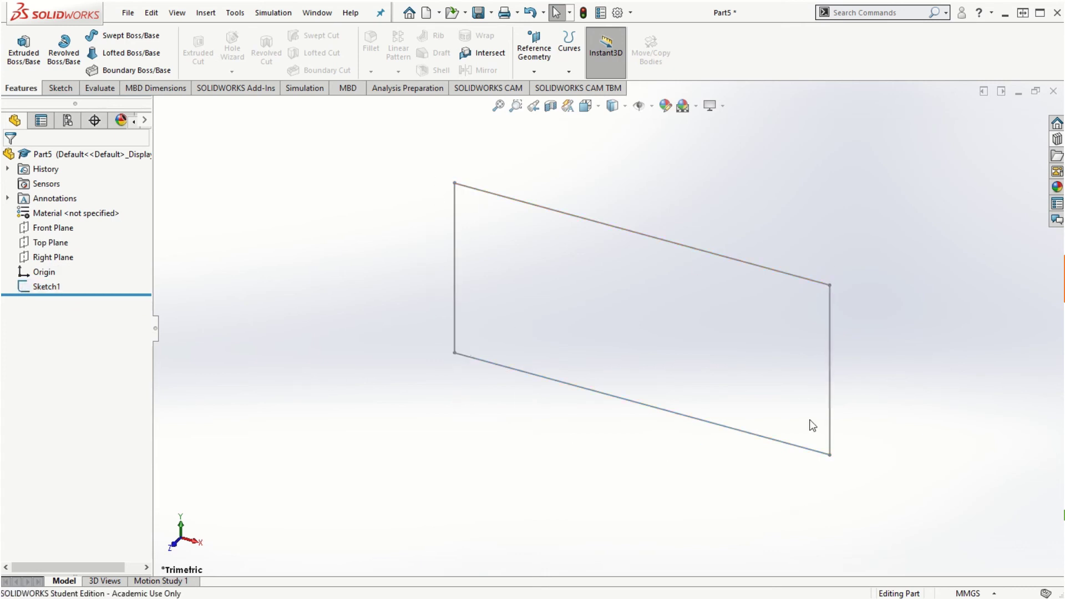
left_click(47, 288)
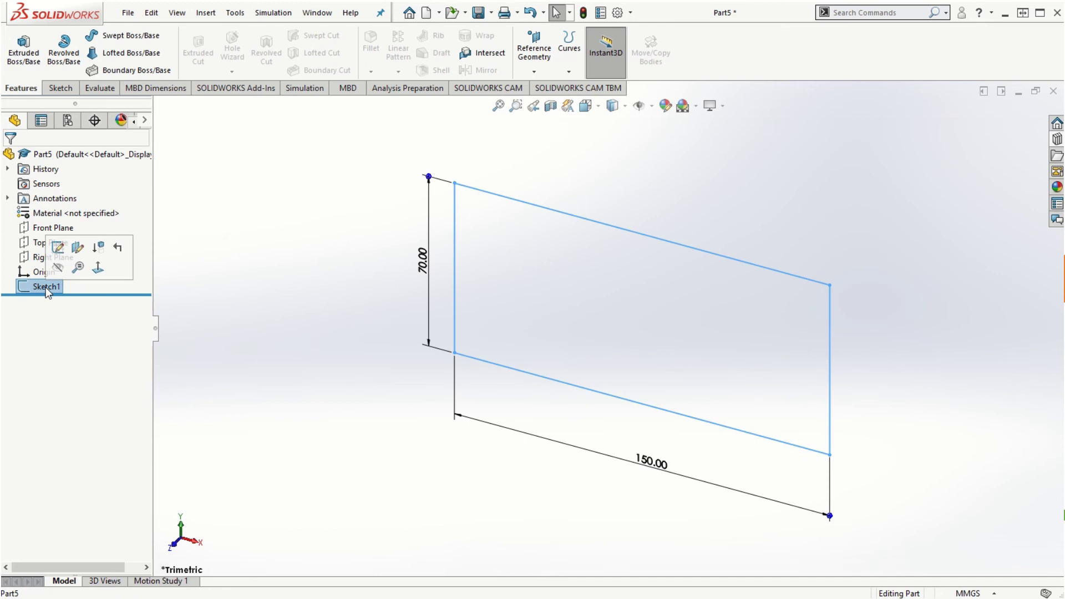
left_click(58, 248)
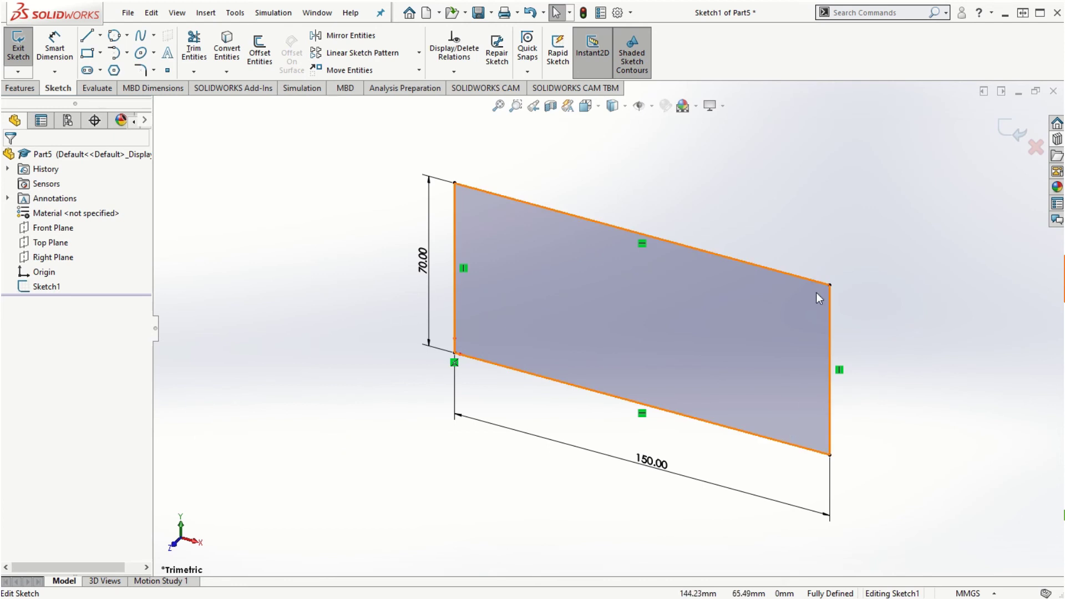
Step: Apply a distance-distance sketch chamfer with equal distances of 10 mm to the rectangle's upper-right corner
scroll(815, 294, "down", 2)
scroll(807, 318, "up", 2)
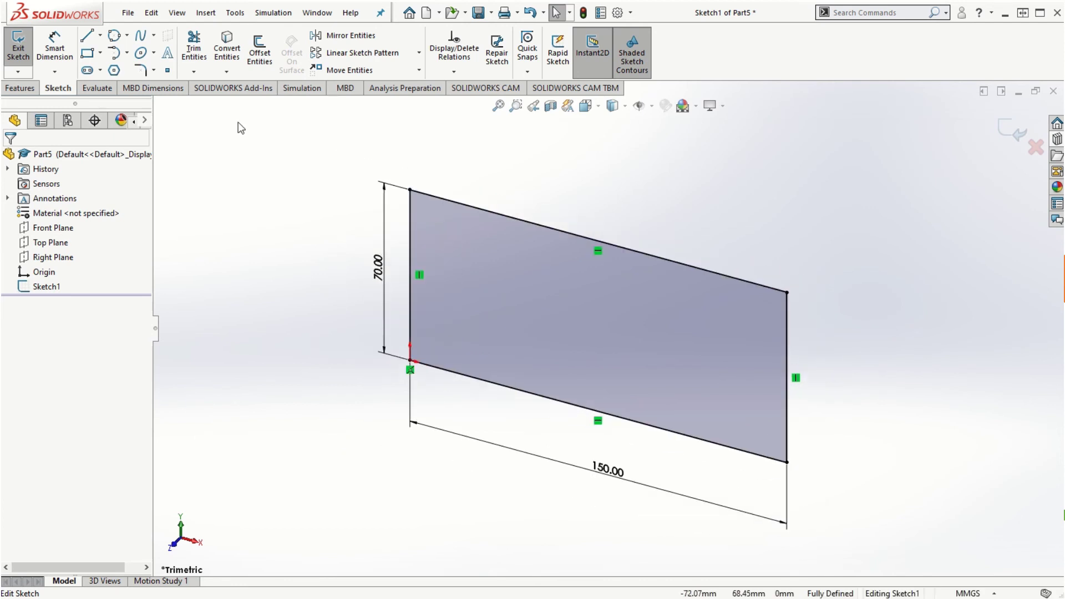
left_click(154, 71)
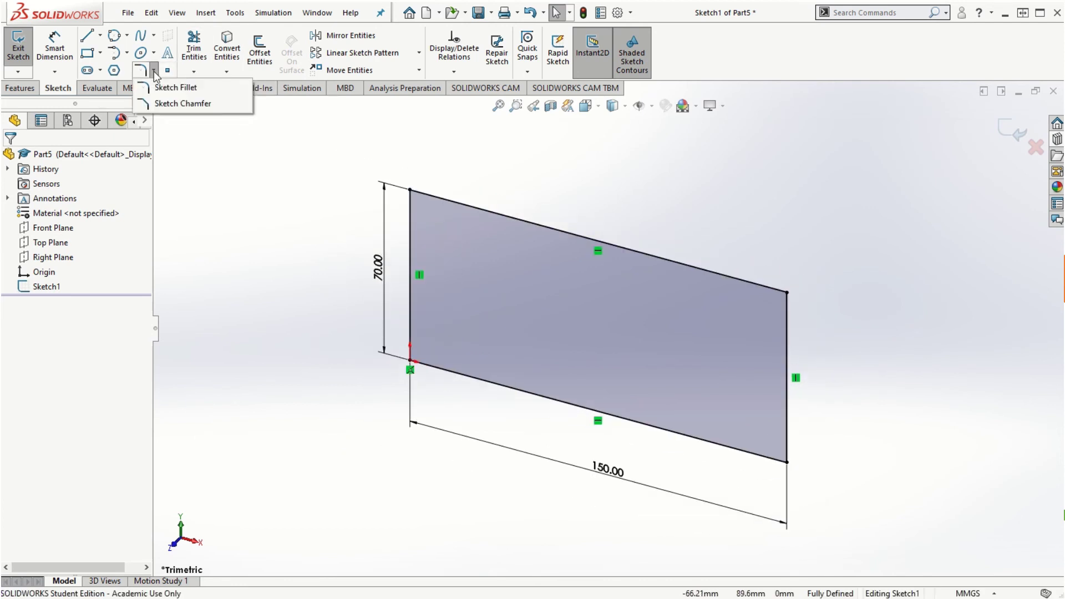
left_click(165, 102)
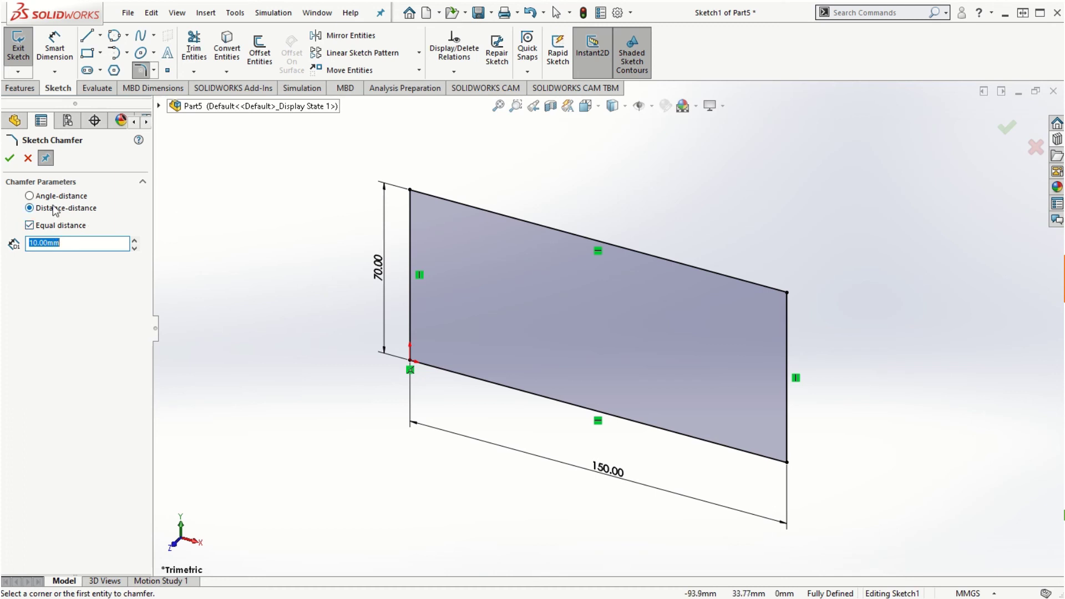
left_click(788, 292)
scroll(832, 324, "down", 5)
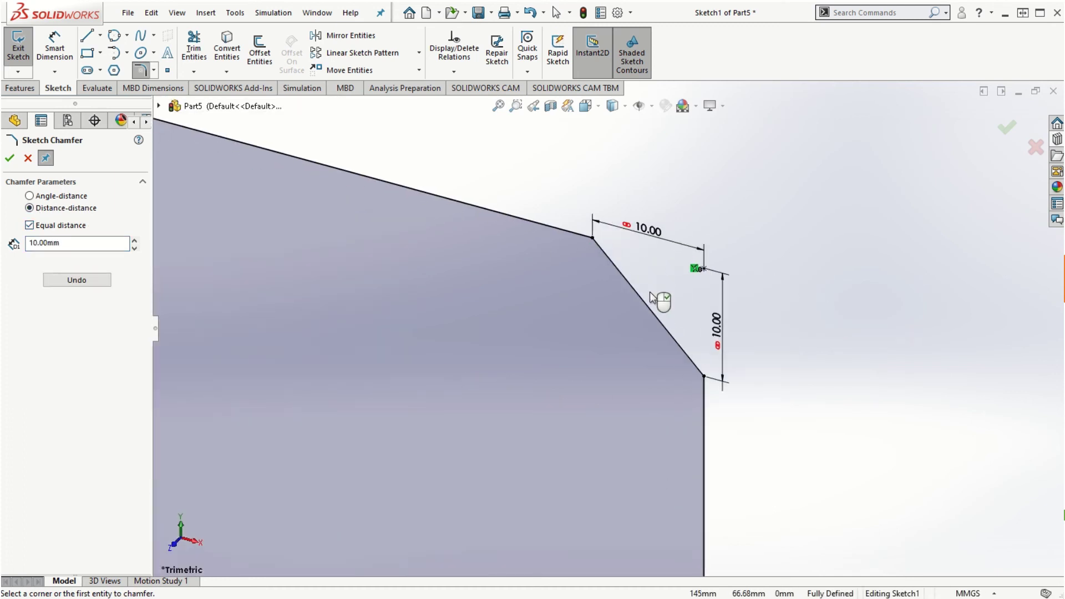
scroll(650, 326, "down", 3)
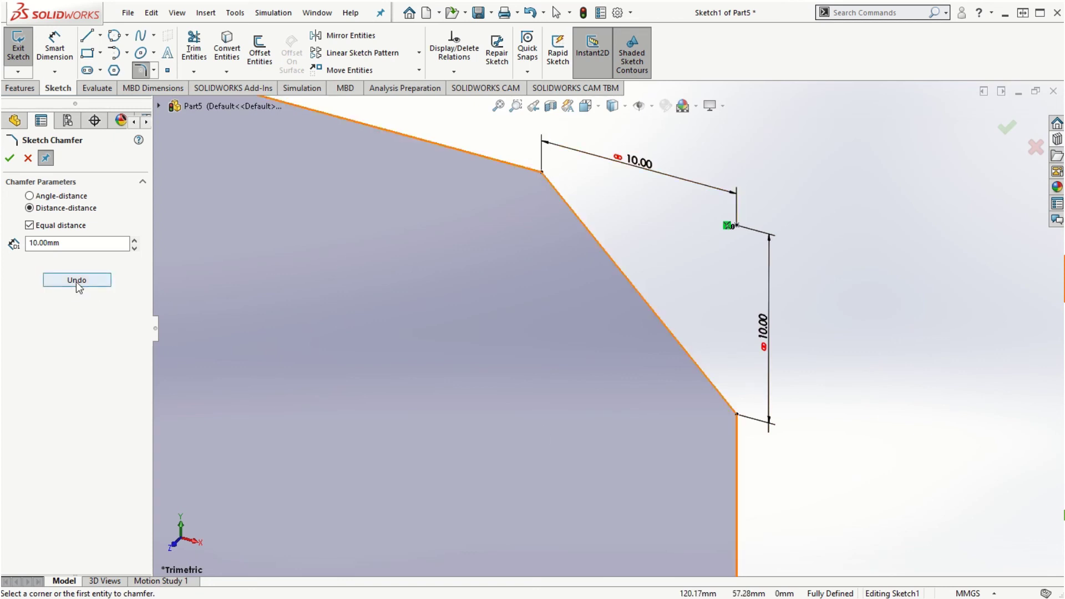
left_click(9, 158)
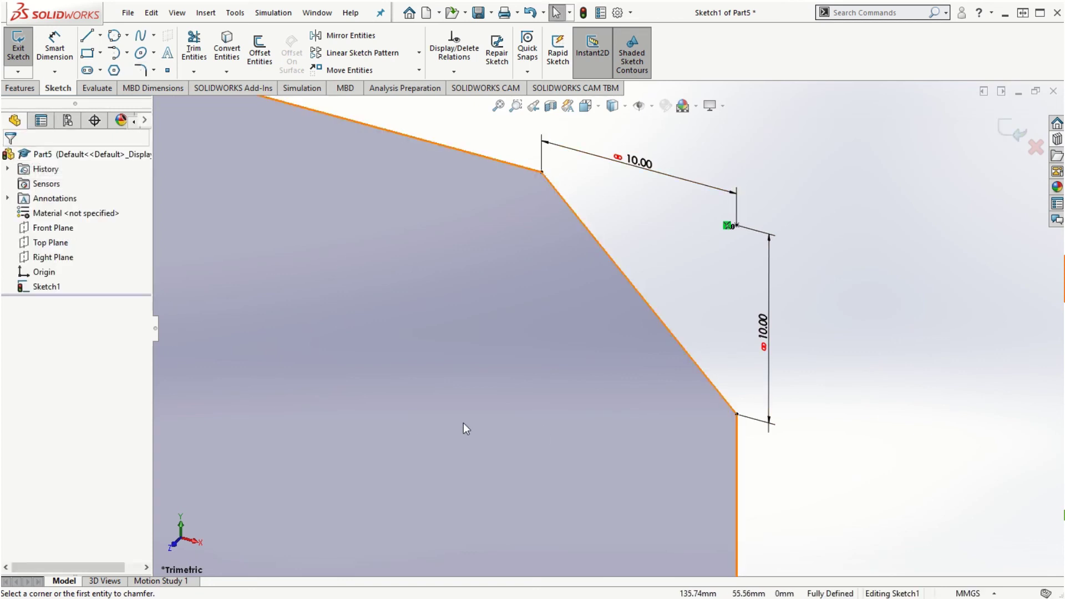
Step: Apply distance-distance sketch chamfers with equal distances of 20 mm to the rectangle's three remaining corners
key("f")
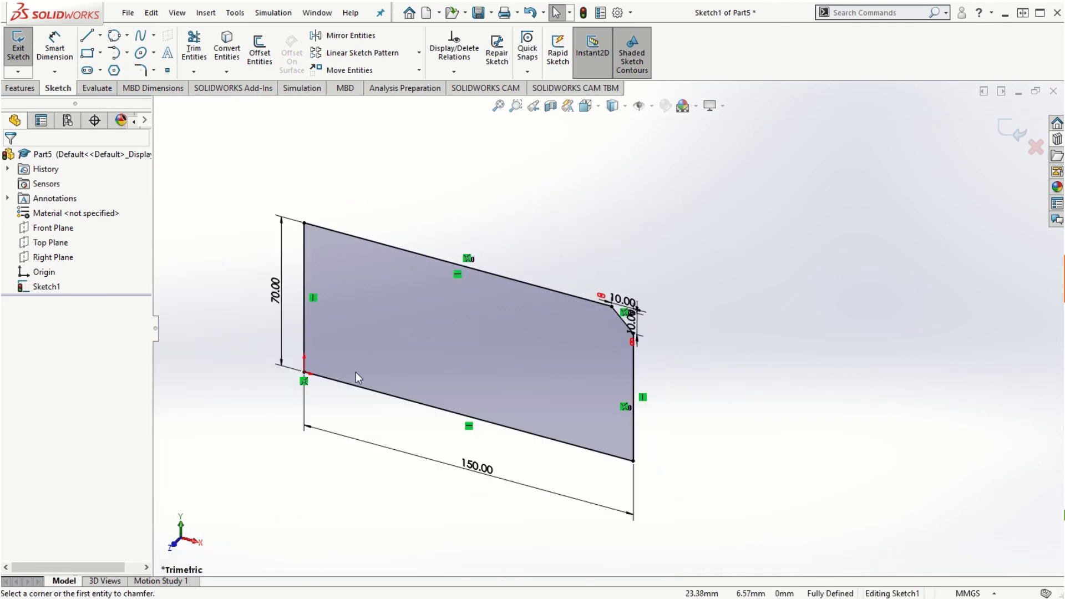
left_click(154, 70)
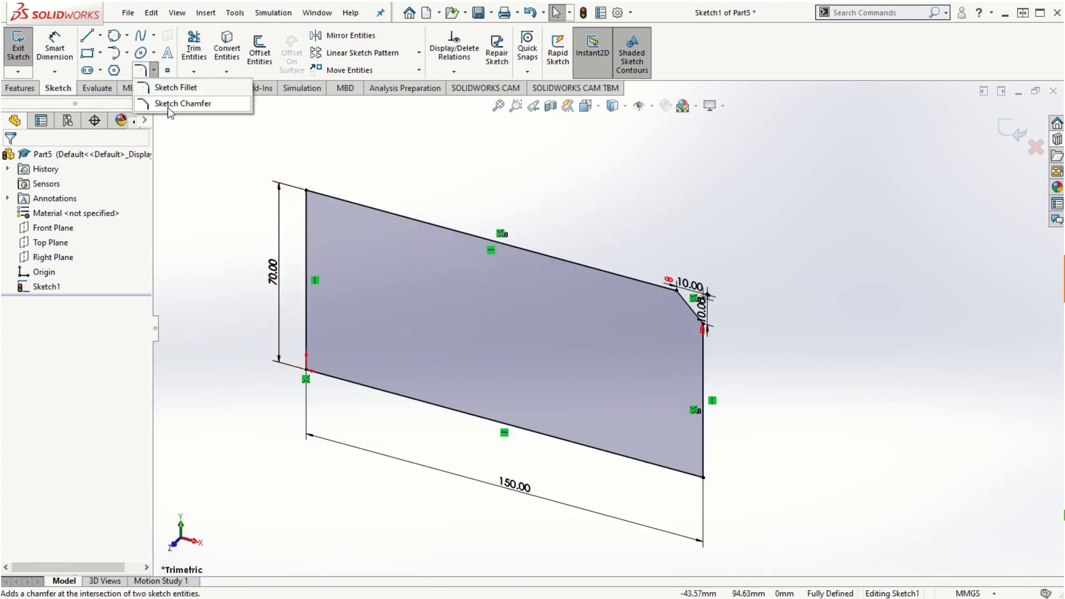
left_click(171, 104)
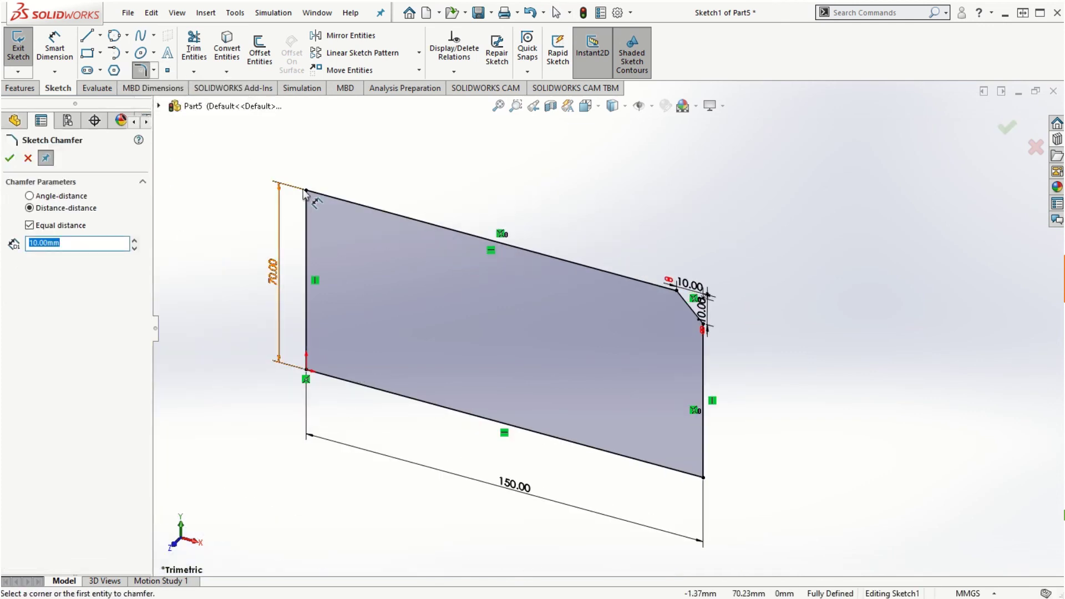
left_click(135, 240)
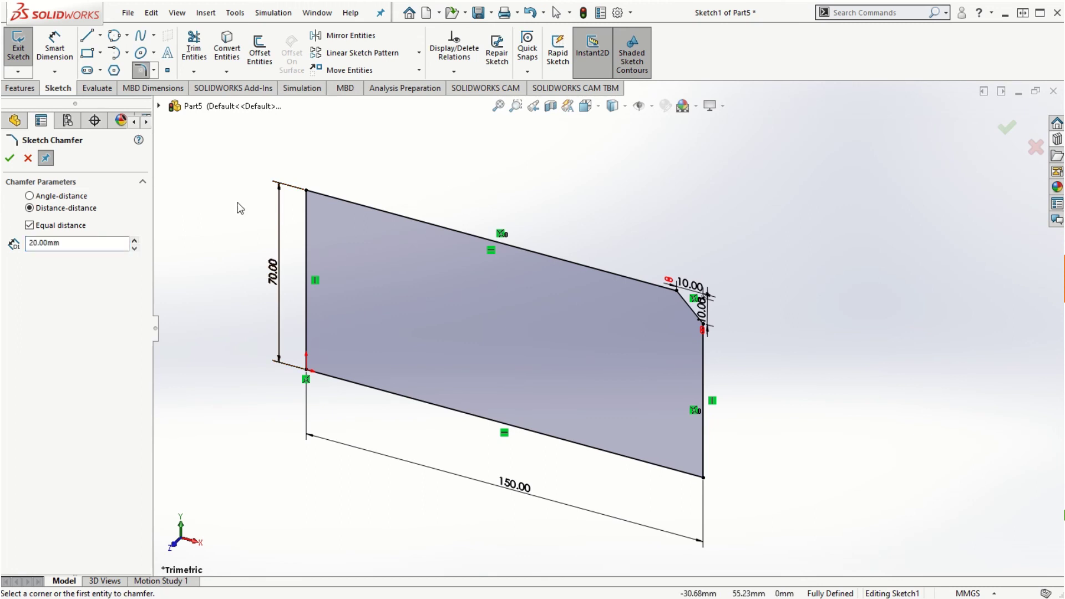
left_click(306, 190)
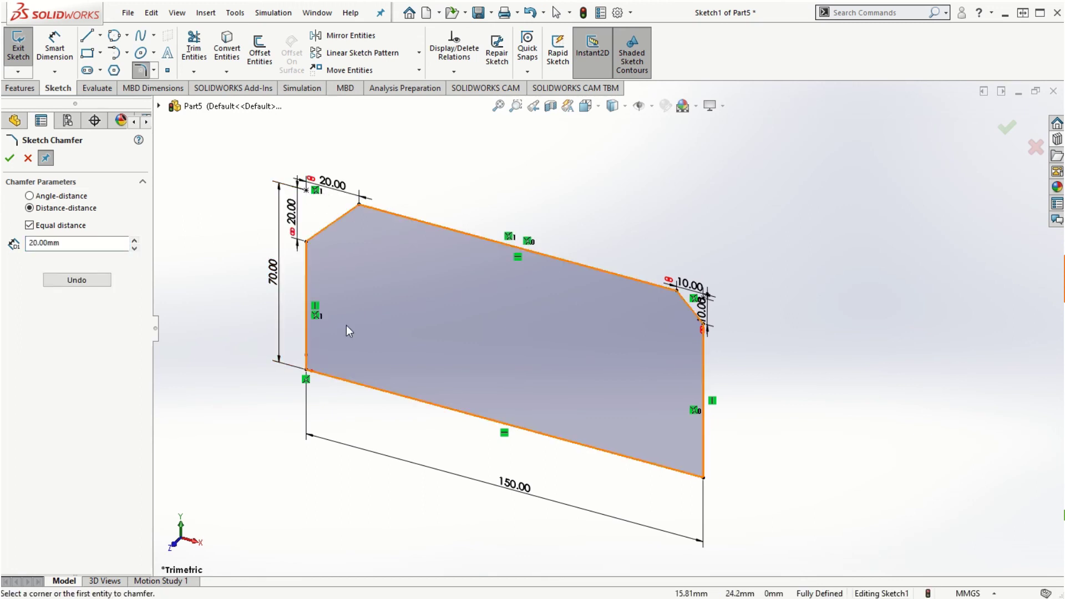
left_click(307, 370)
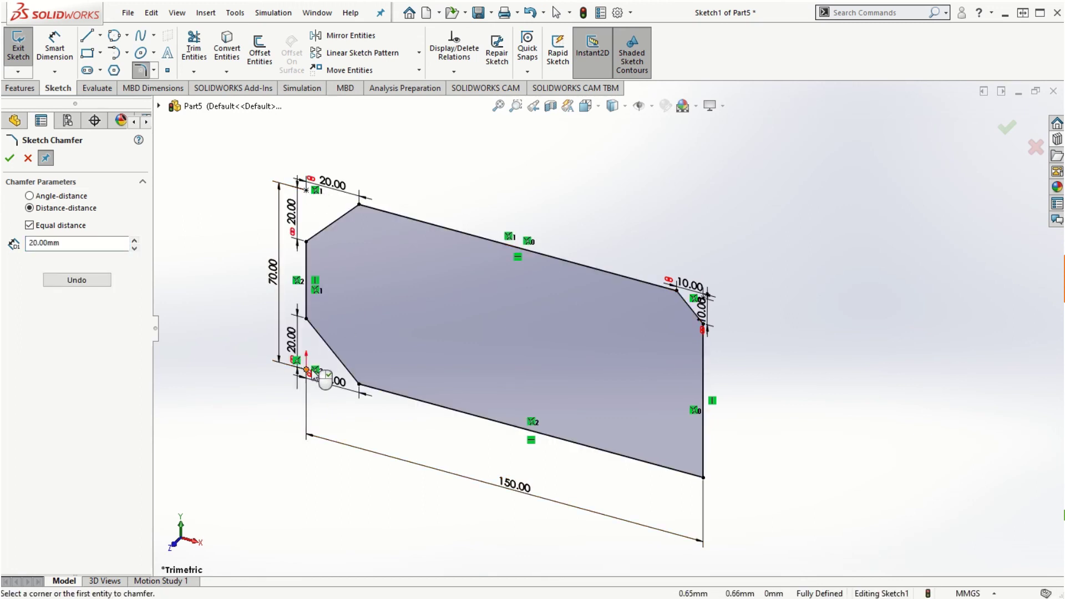
left_click(703, 477)
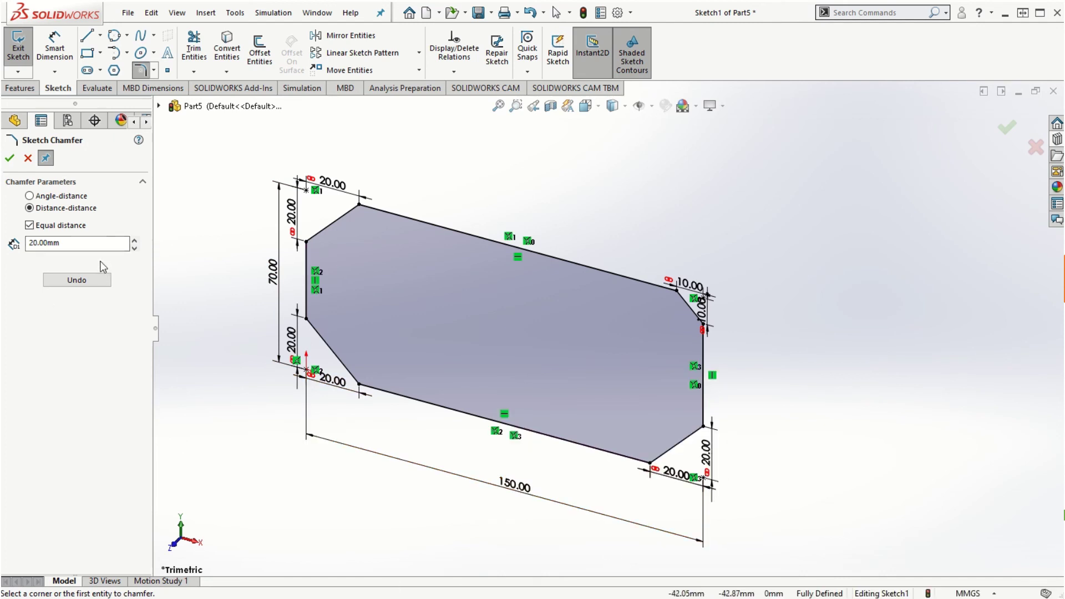
left_click(10, 158)
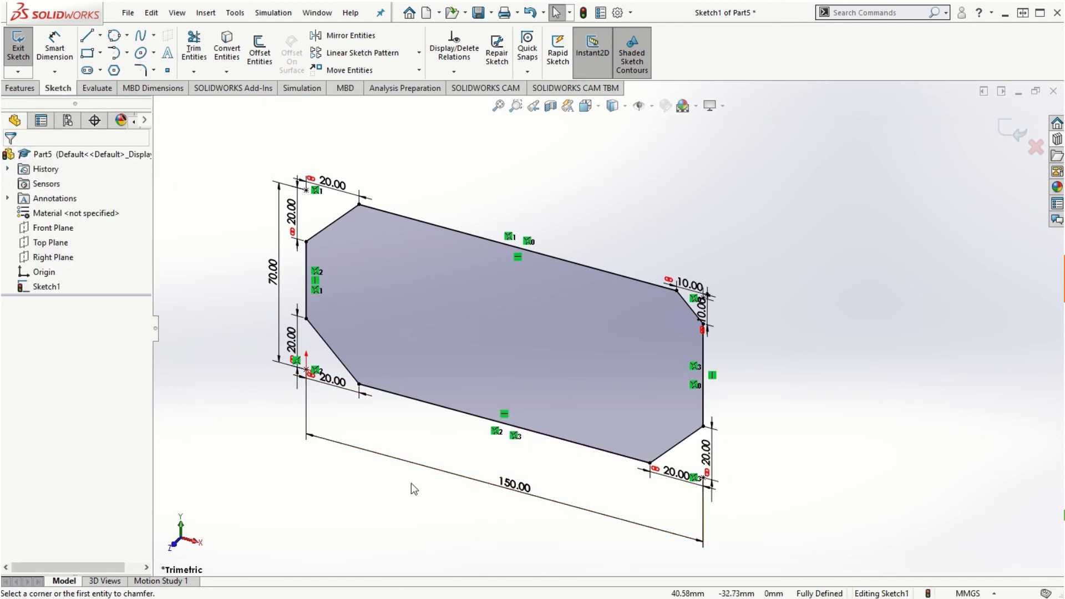
Step: Delete the whole chamfered rectangle with its dimensions, leaving the sketch open
mouse_move(398, 488)
middle_mouse_down()
mouse_move(482, 447)
mouse_move(444, 430)
mouse_move(328, 252)
mouse_move(576, 364)
mouse_move(766, 404)
mouse_move(925, 401)
mouse_move(614, 435)
middle_mouse_up()
scroll(610, 441, "up", 2)
left_click_drag(303, 146, 573, 355)
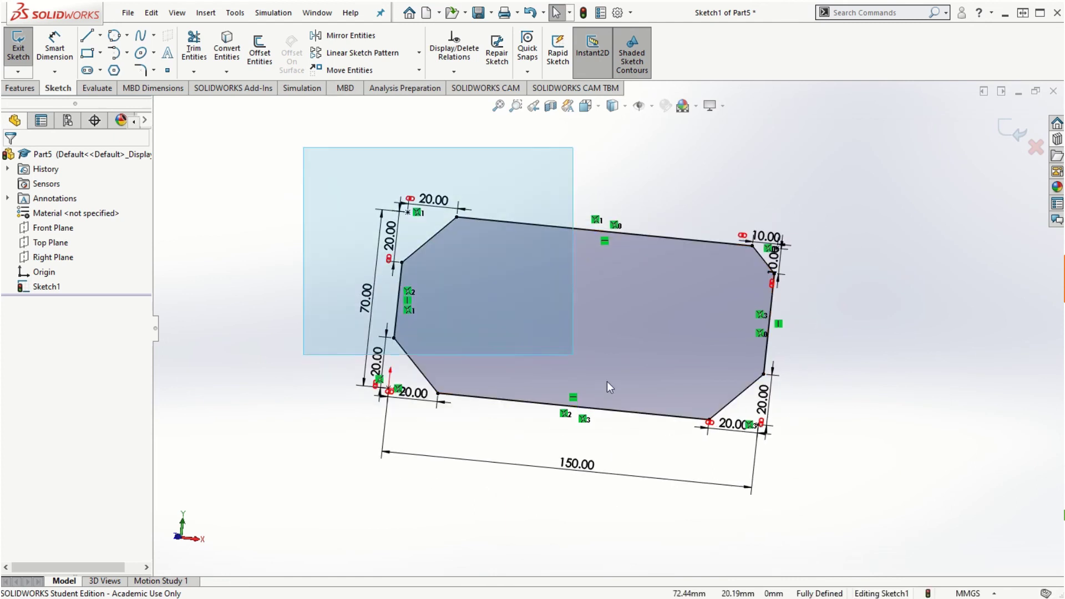
left_click_drag(608, 387, 854, 504)
key("Delete")
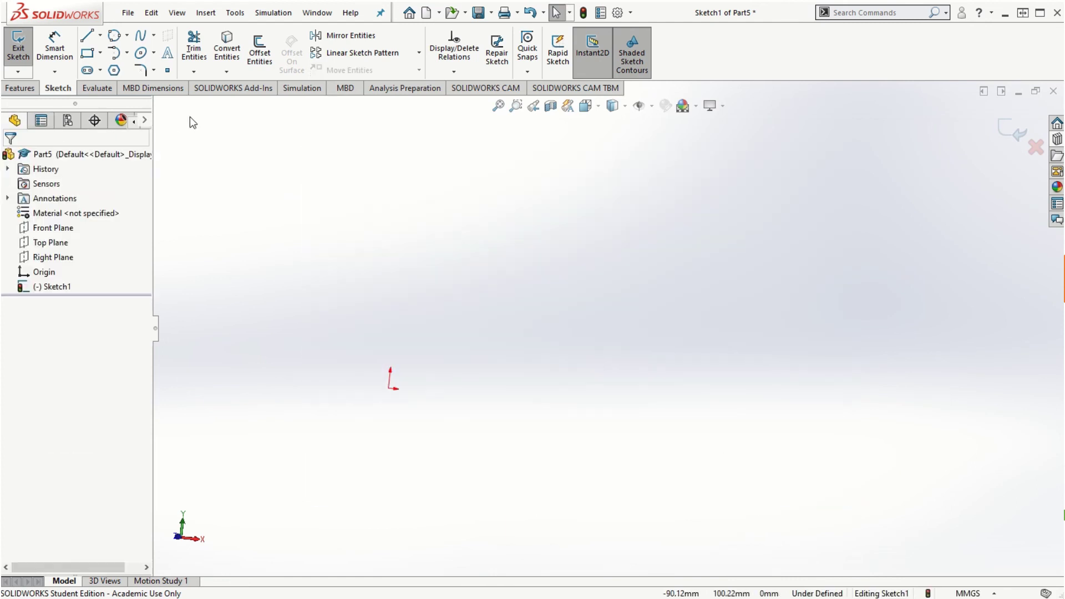
Step: Sketch an ellipse centered on the origin with a vertical radius of about 29.5 mm and a horizontal radius of about 15 mm
left_click(141, 53)
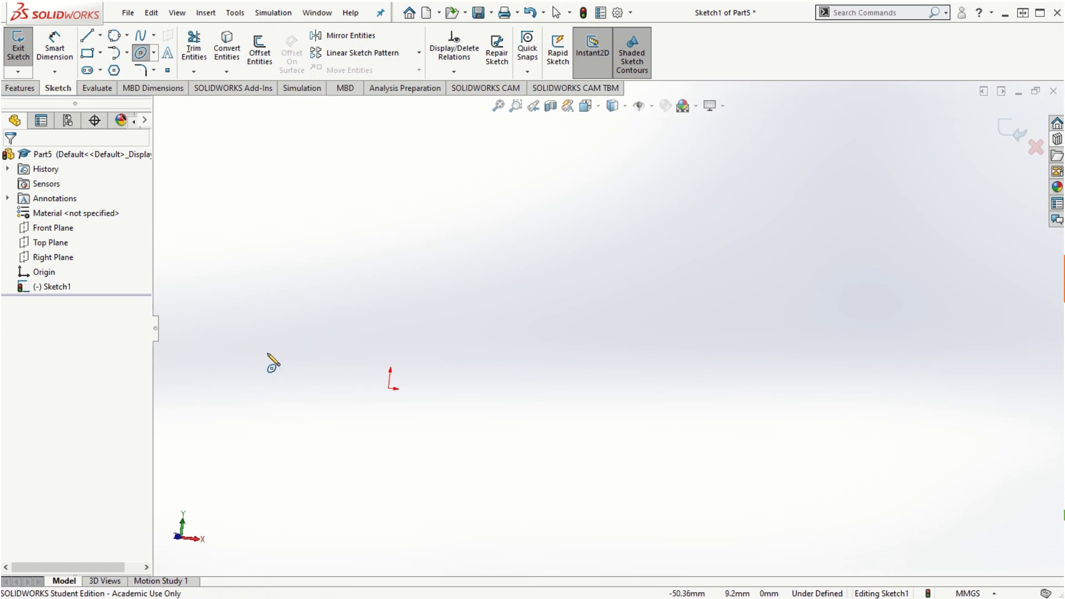
key("ctrl+1")
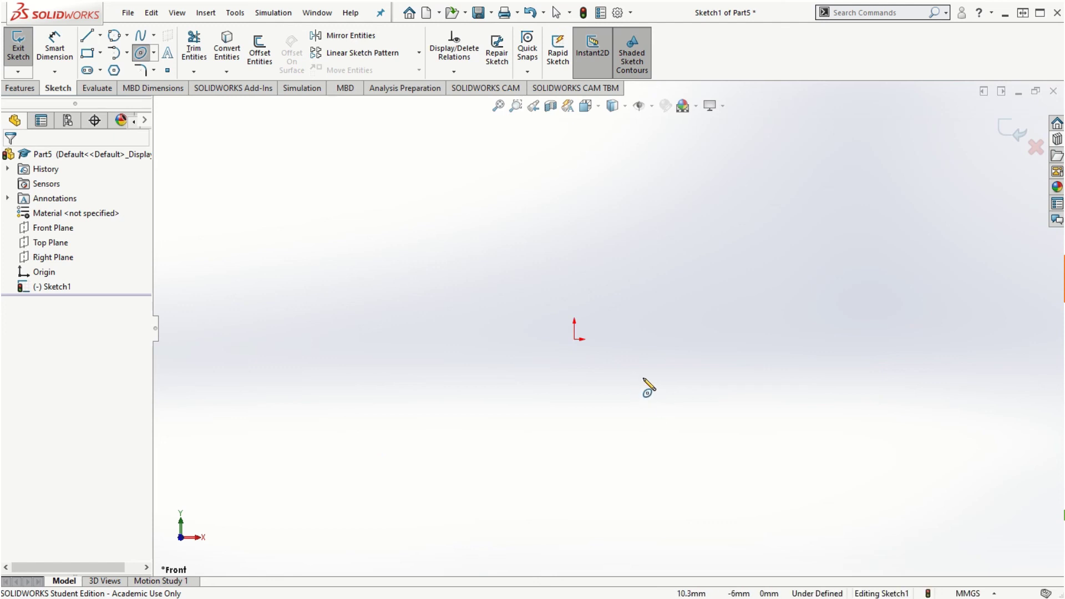
left_click(574, 339)
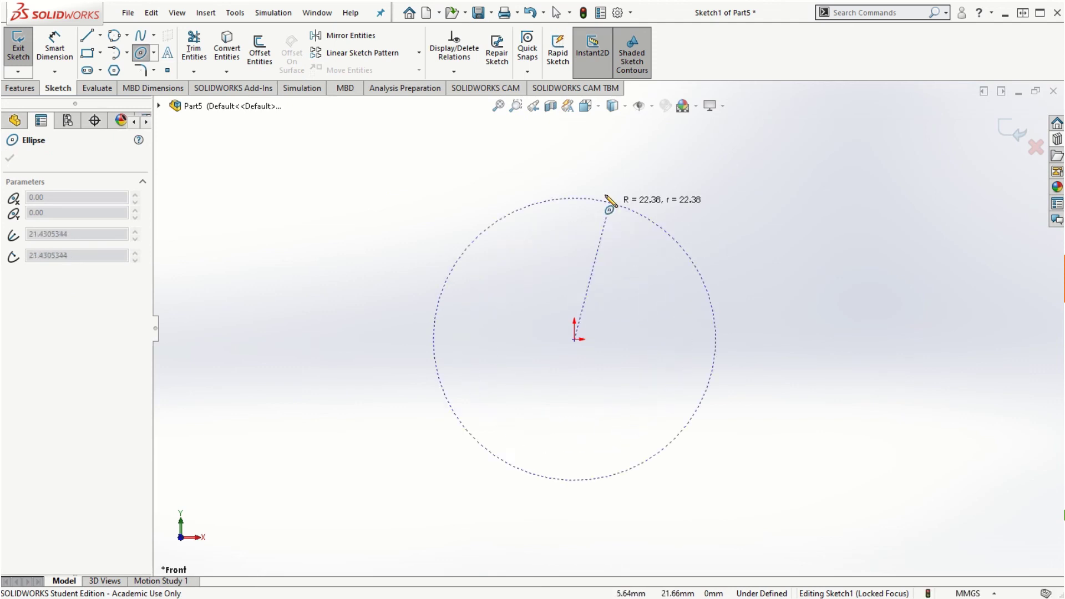
left_click(578, 154)
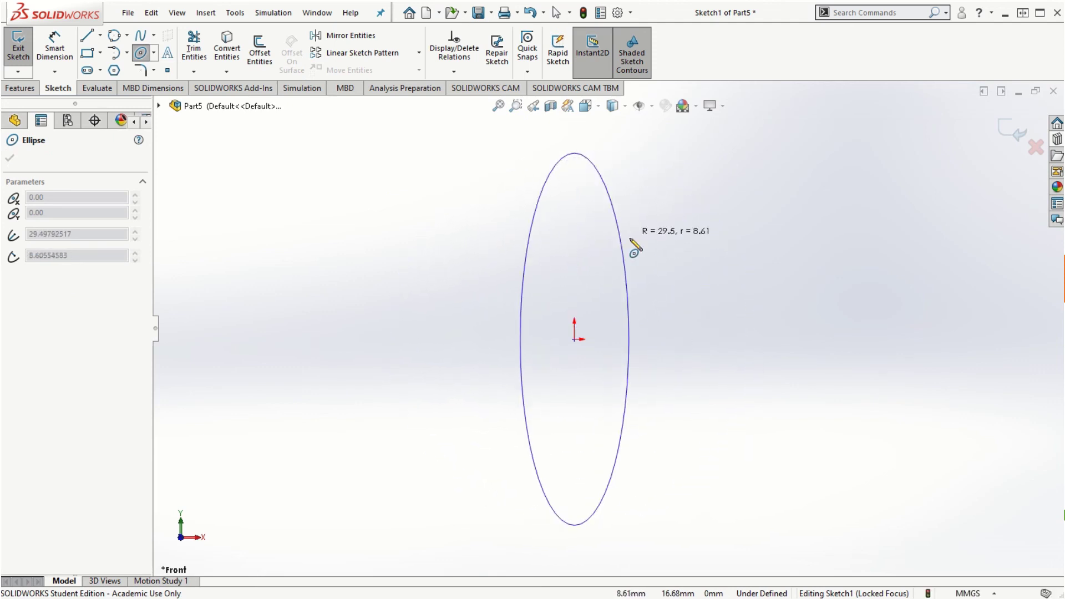
left_click(670, 340)
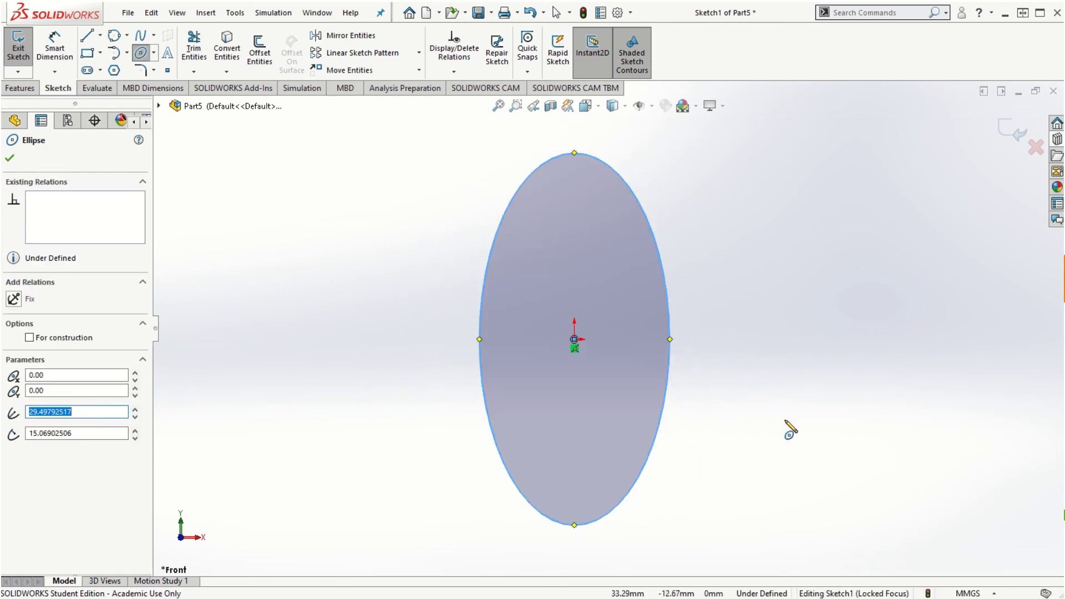
key("Escape")
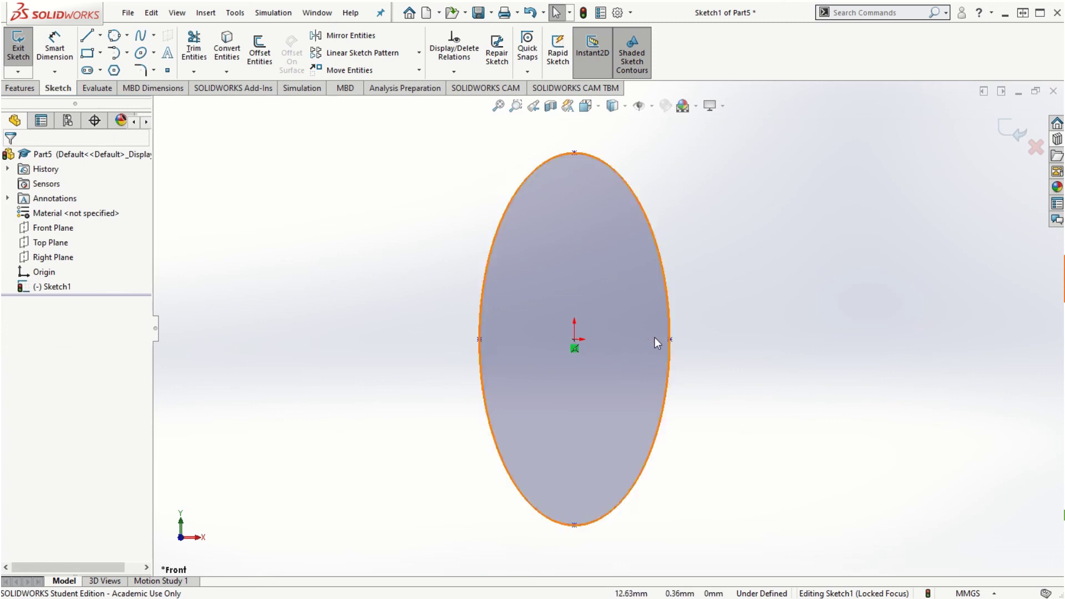
Step: Stretch the ellipse horizontally by moving its right vertex to about 62 mm from the origin
left_click_drag(670, 339, 964, 334)
left_click(154, 54)
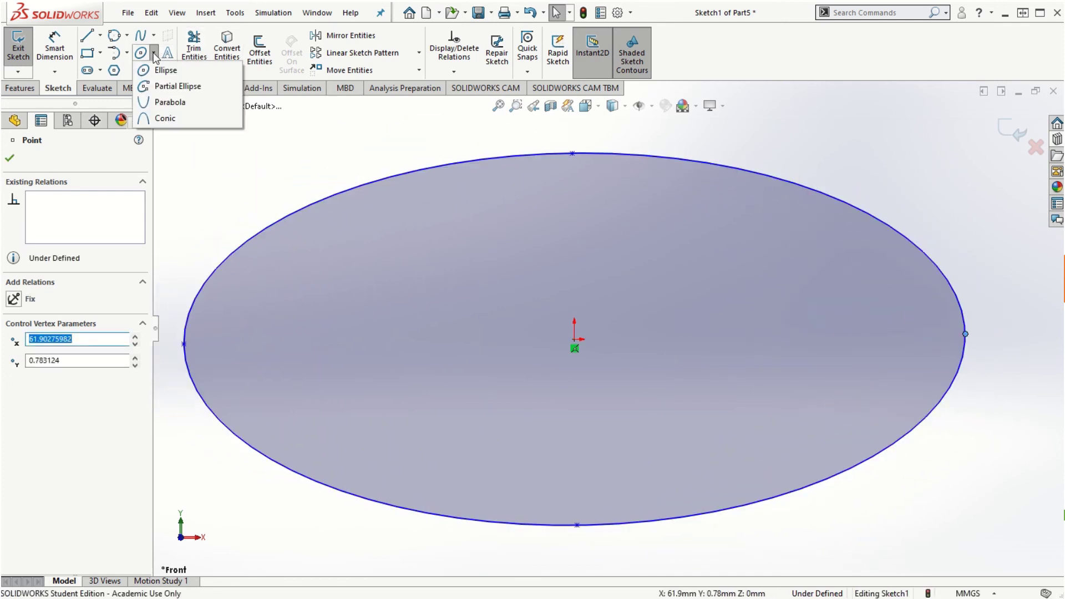
left_click(153, 54)
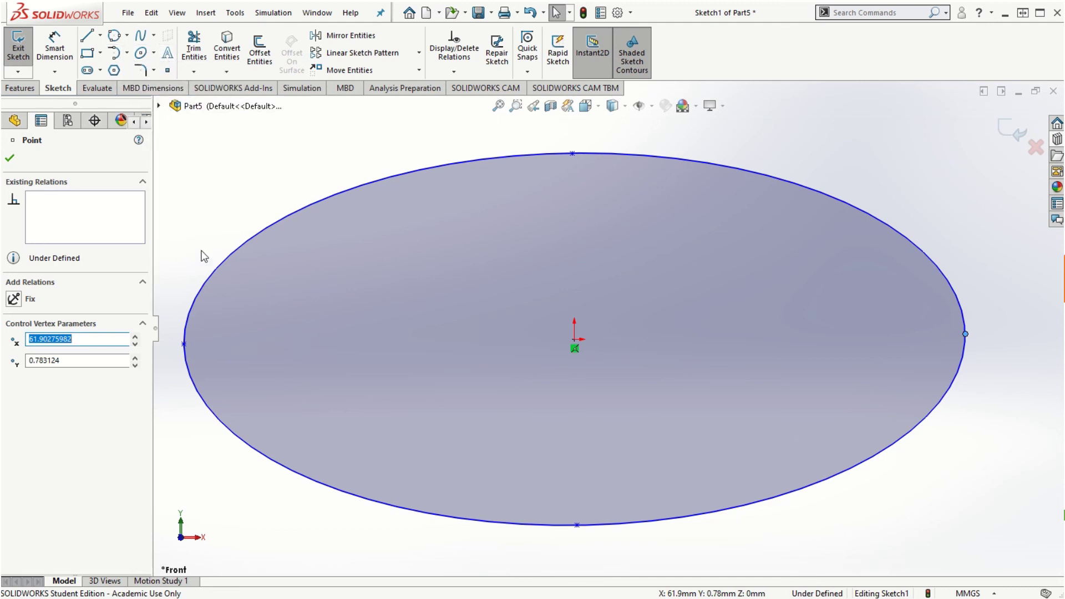
Step: Delete the stretched ellipse from the sketch
left_click(154, 36)
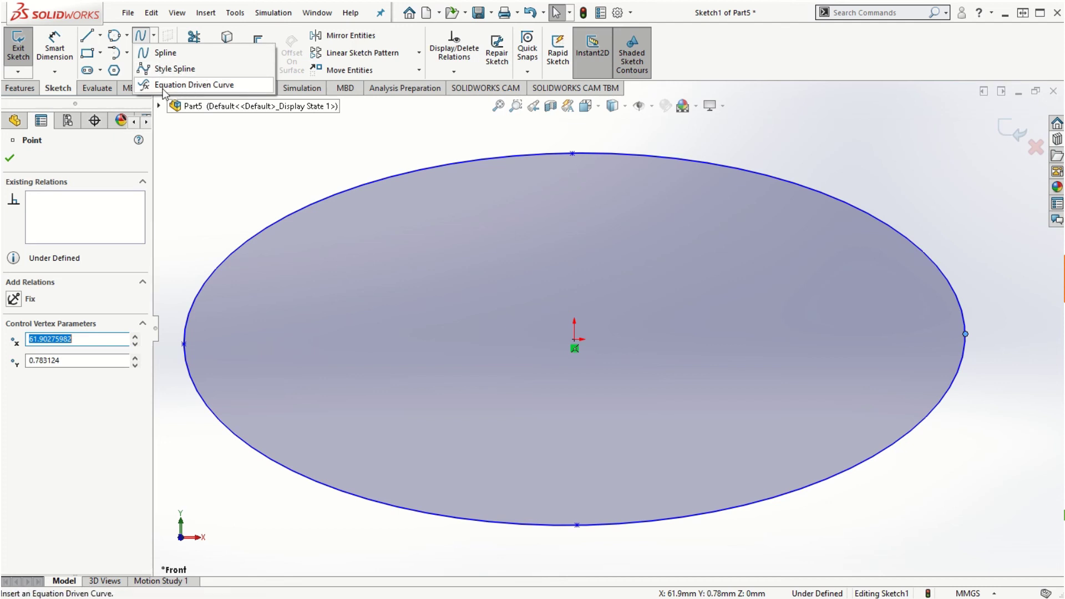
left_click(362, 185)
key("Delete")
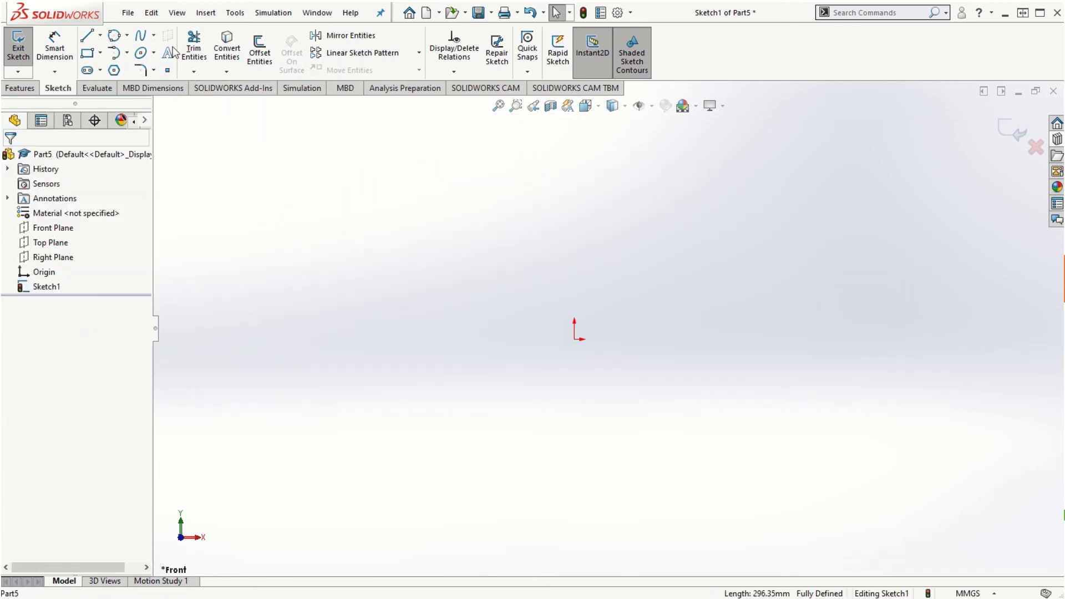
Step: Sketch an open, wavy seven-point spline that passes above the origin and curves down to its lower right
left_click(142, 37)
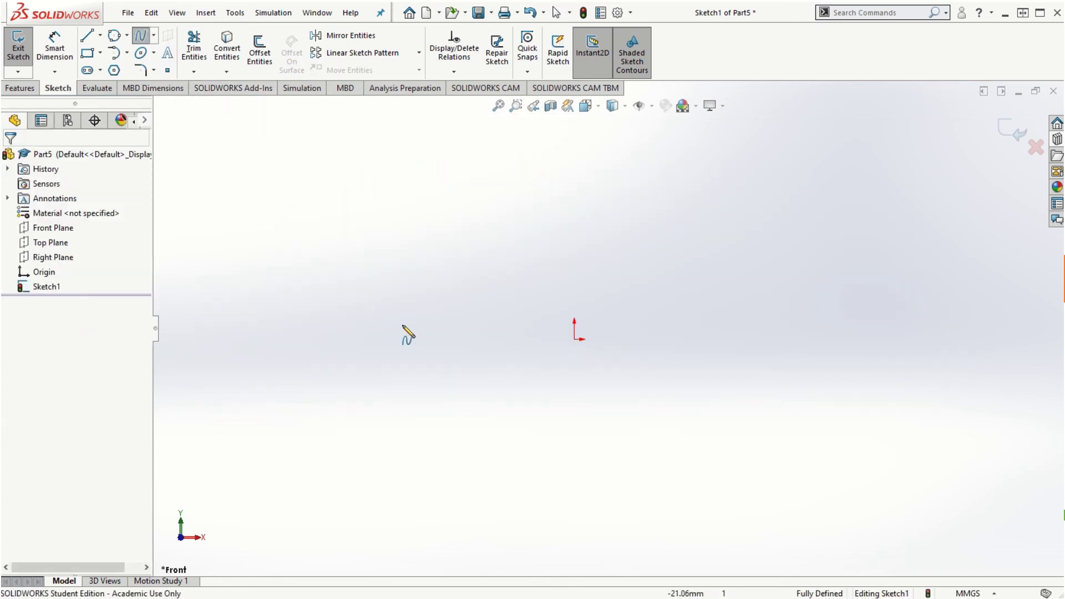
left_click(356, 322)
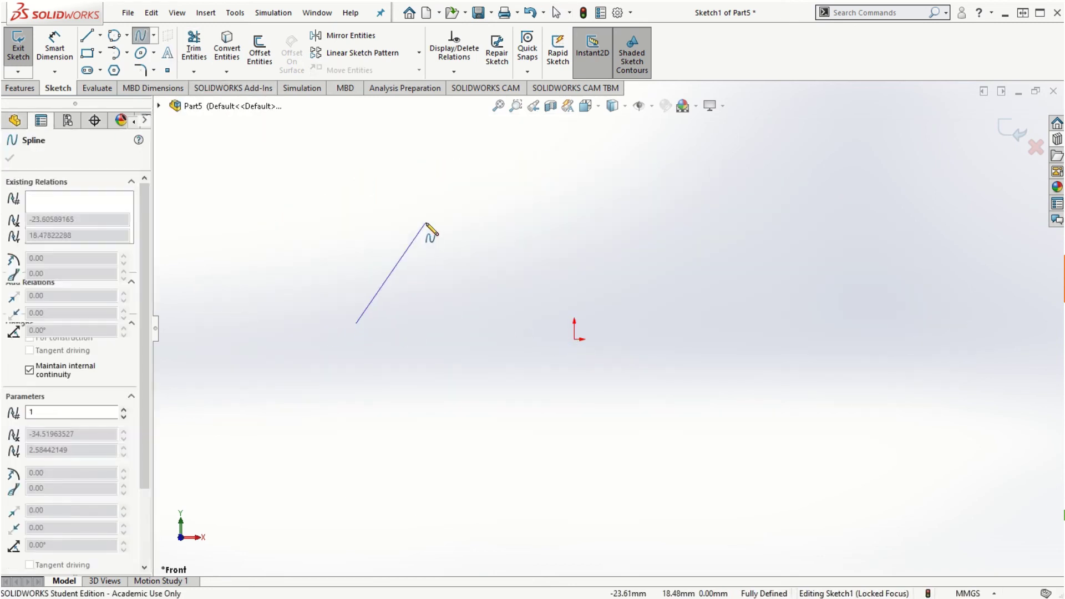
left_click(436, 182)
left_click(538, 282)
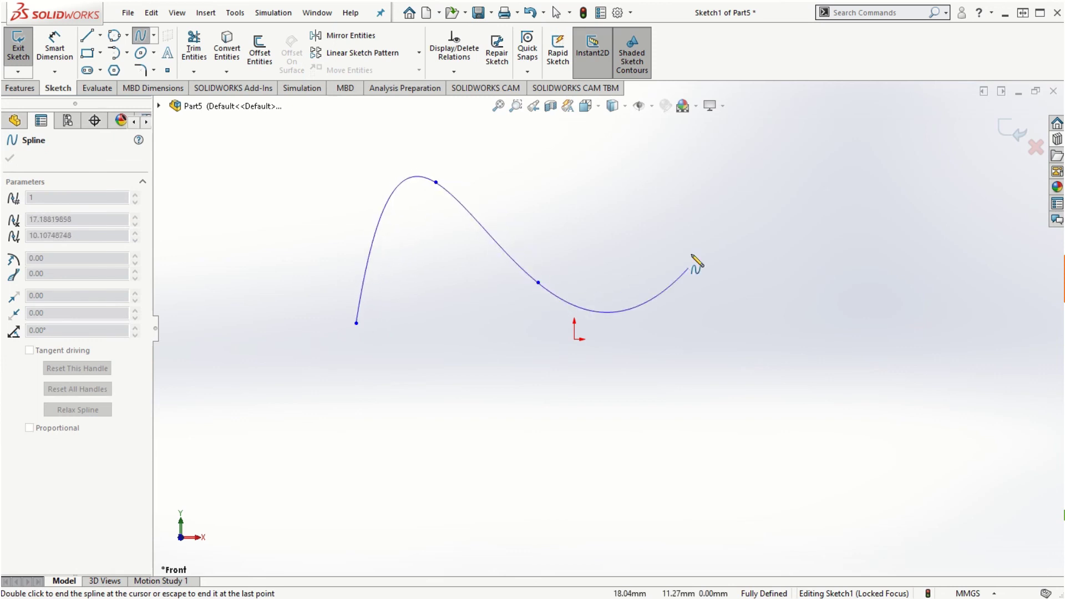
left_click(678, 187)
left_click(800, 262)
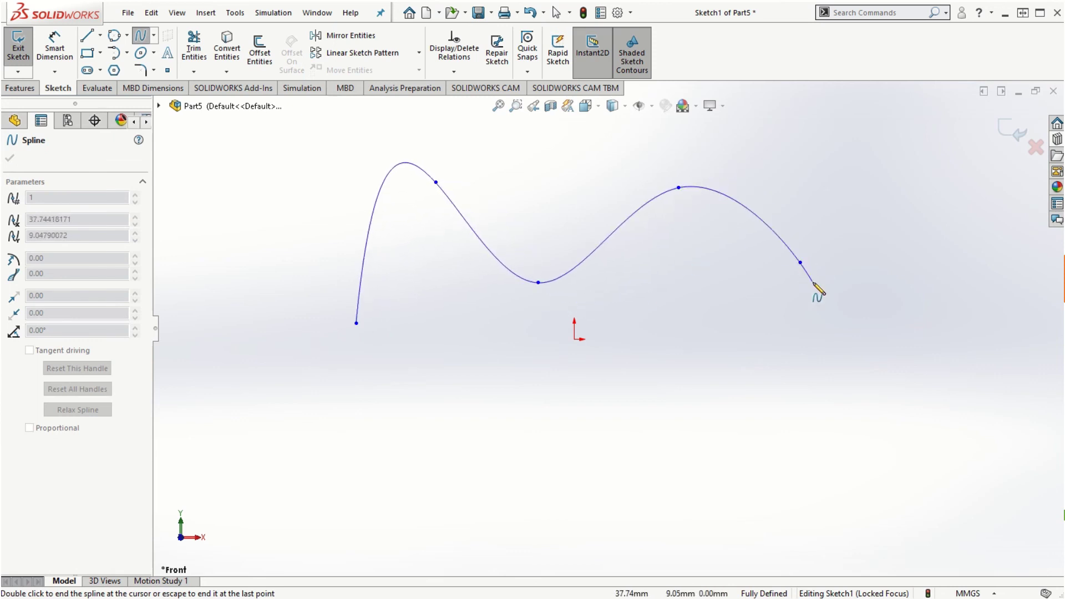
left_click(716, 429)
left_click(839, 509)
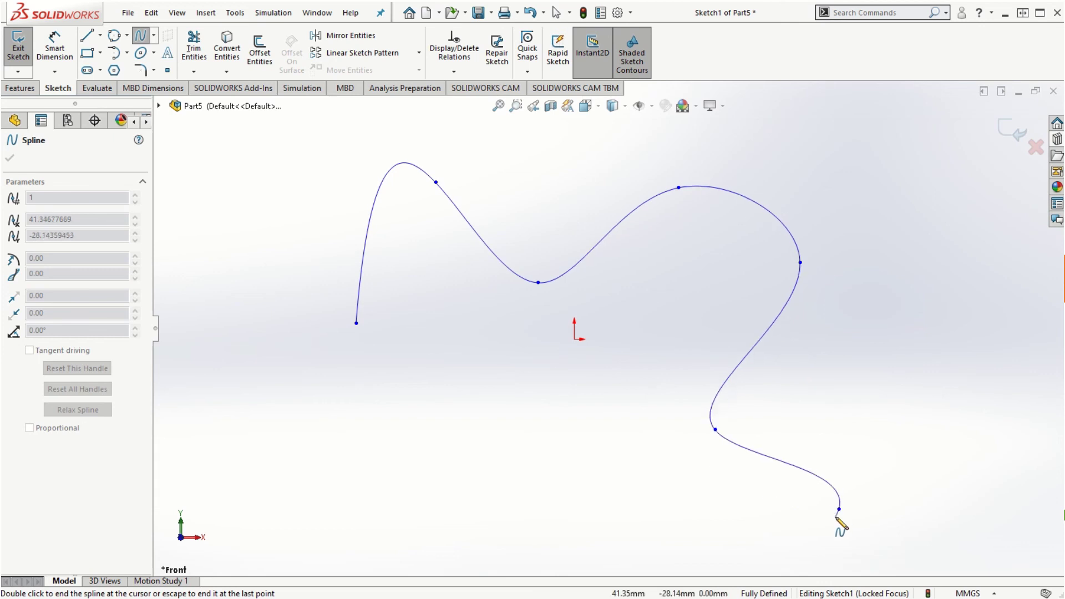
key("Escape")
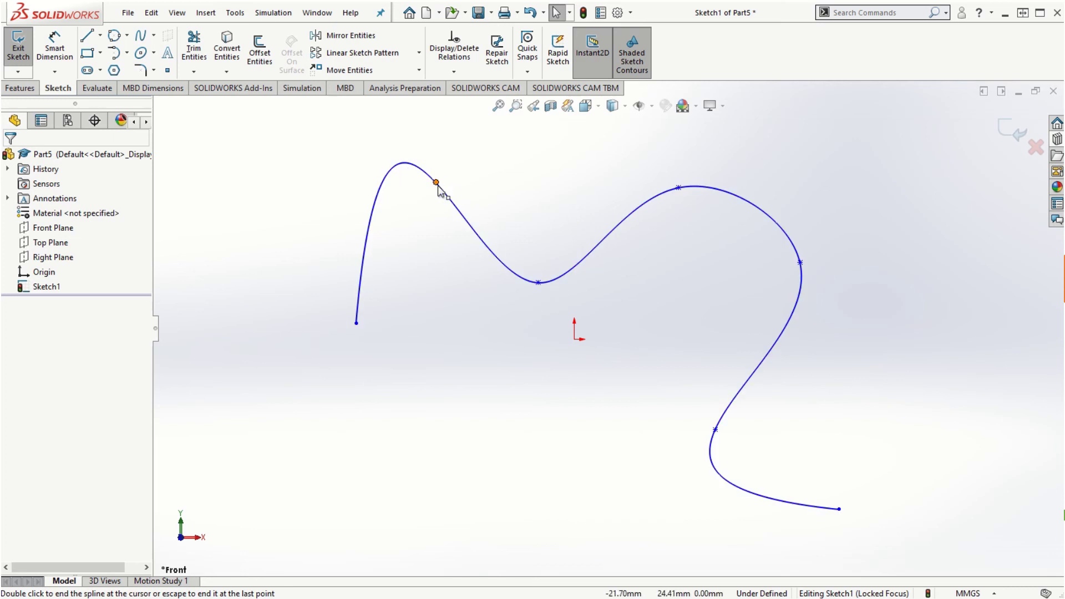
Step: Reshape the spline by moving its second and fourth points to the right and its third point to the left
left_click_drag(436, 183, 480, 188)
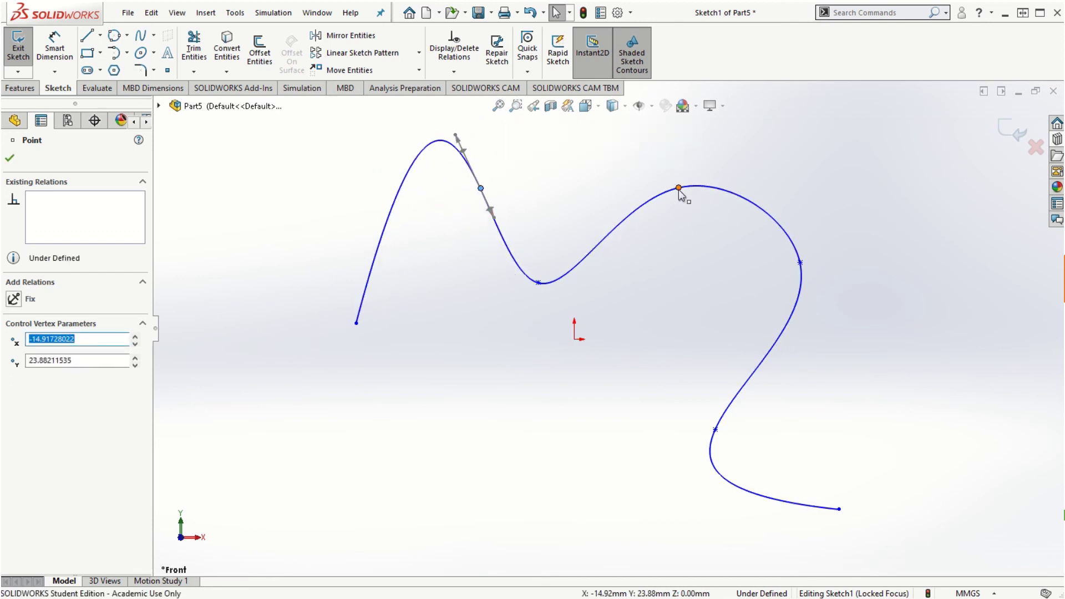
left_click_drag(679, 188, 749, 183)
left_click_drag(538, 283, 507, 284)
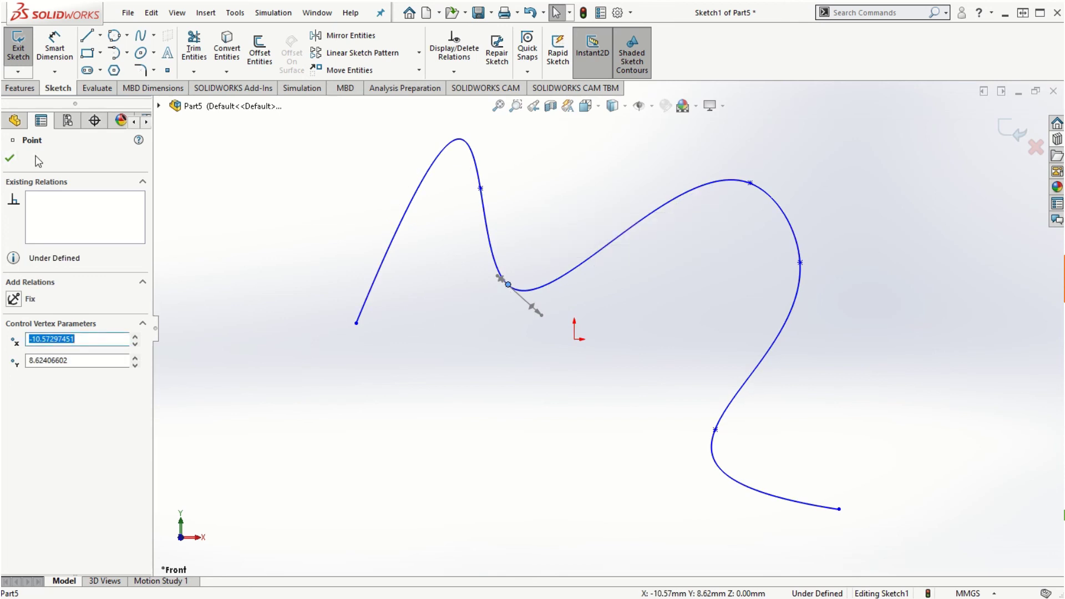
left_click(10, 159)
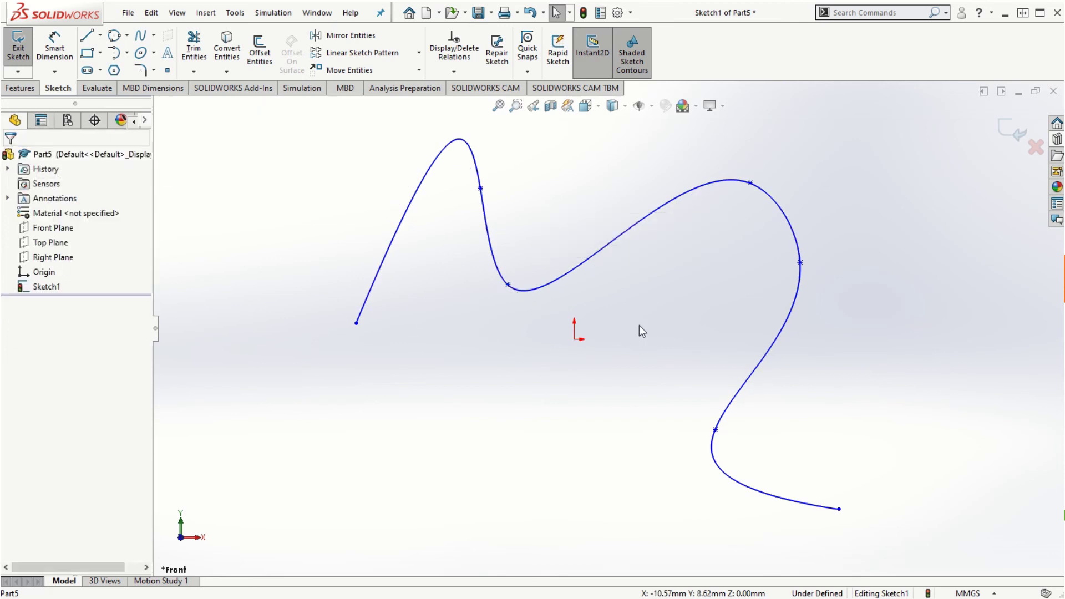